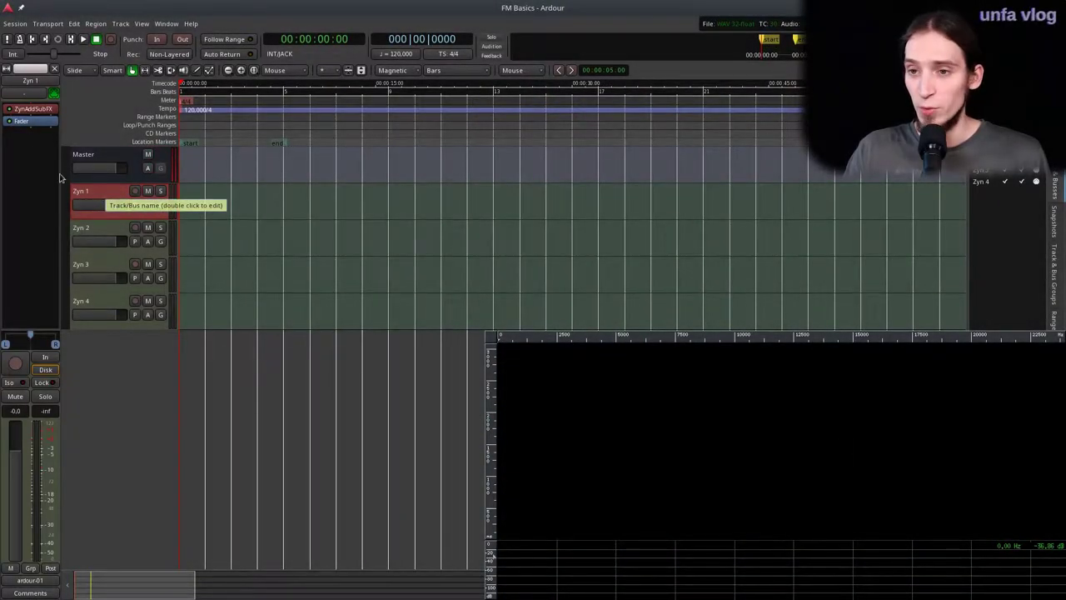
Open the ZynAddSubFX plugin window on the Zyn 1 track strip.
double_click(34, 110)
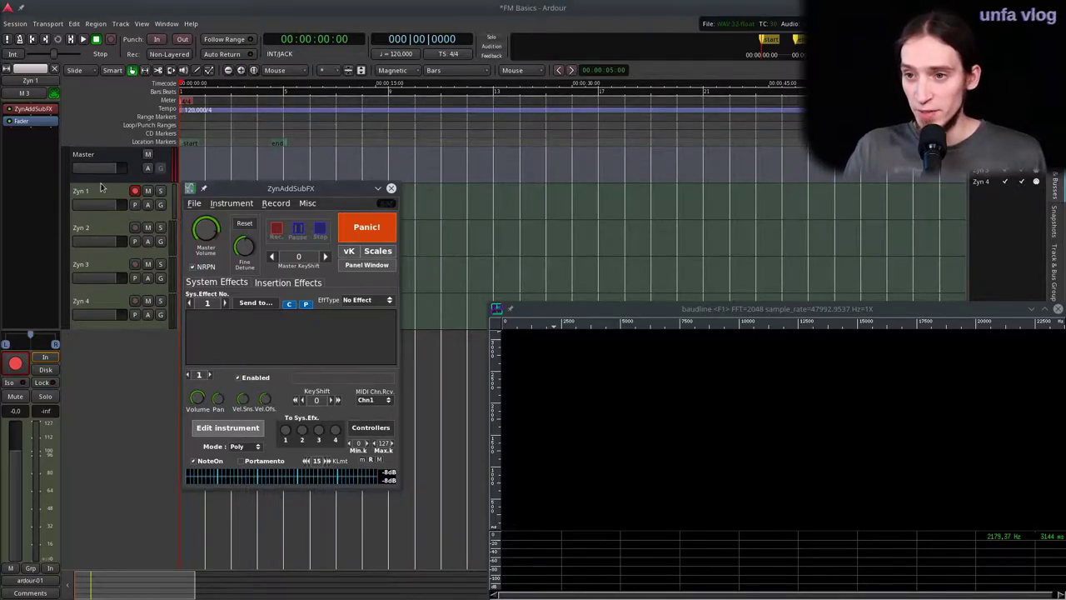
Queue Simple Scope (Stereo) for the Master bus in the Plugin Manager, filtering by 'Simple S'.
click(83, 156)
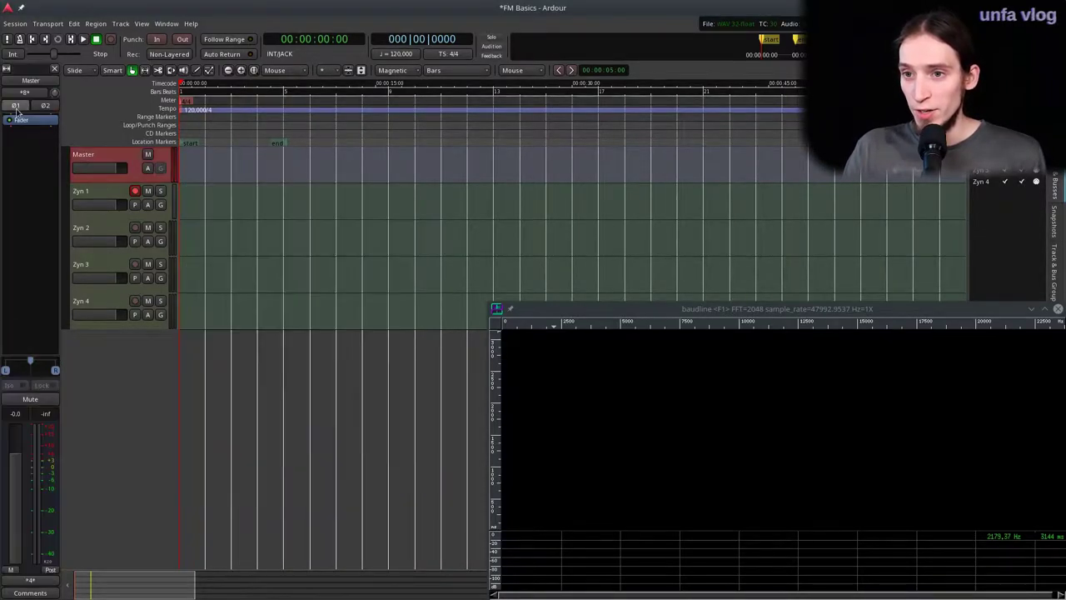
right_click(25, 121)
mouse_move(75, 126)
mouse_move(171, 132)
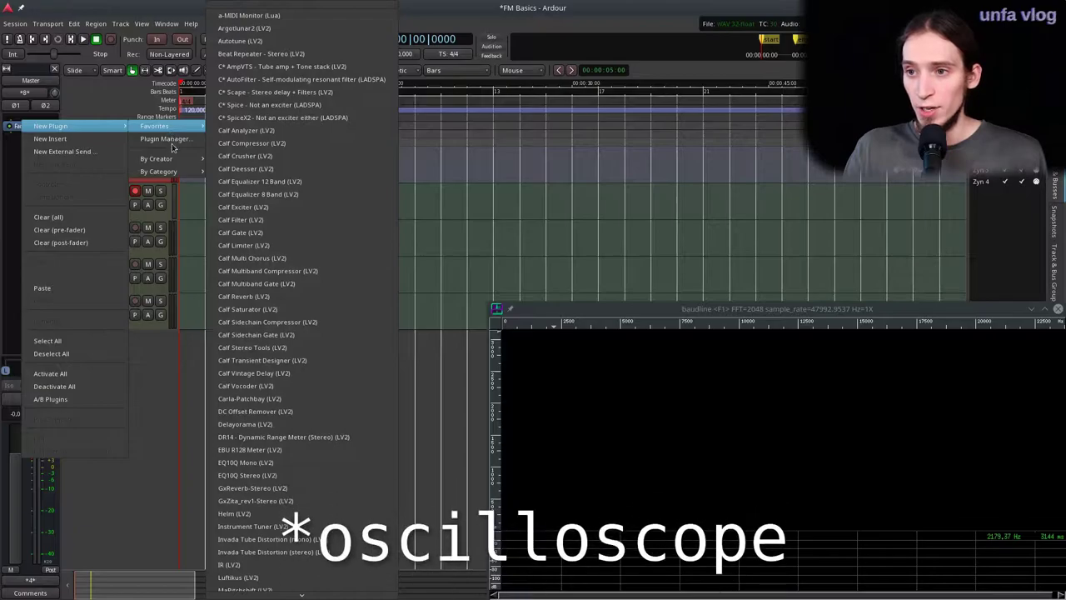
click(158, 140)
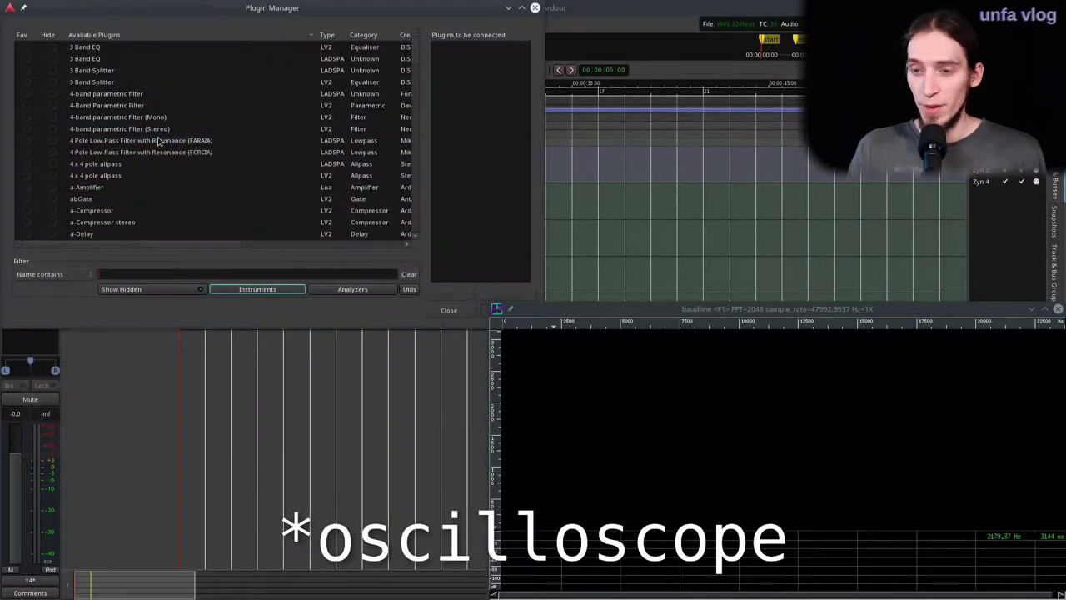
text(Si)
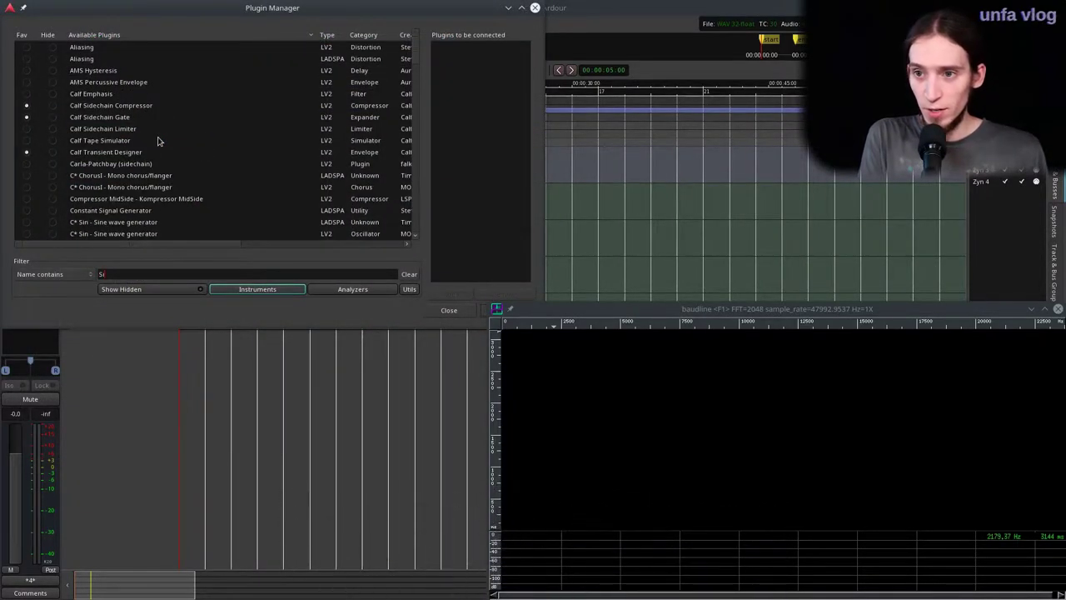
text(mple S)
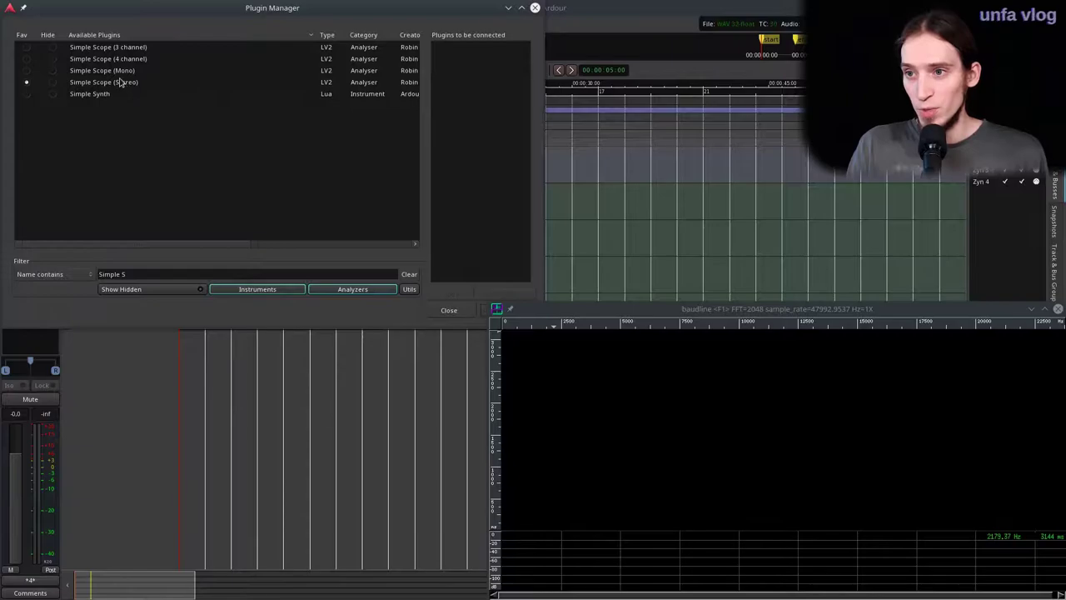
double_click(120, 83)
Insert the scope on Master, place its window lower left, and set Keep Above Others.
click(469, 310)
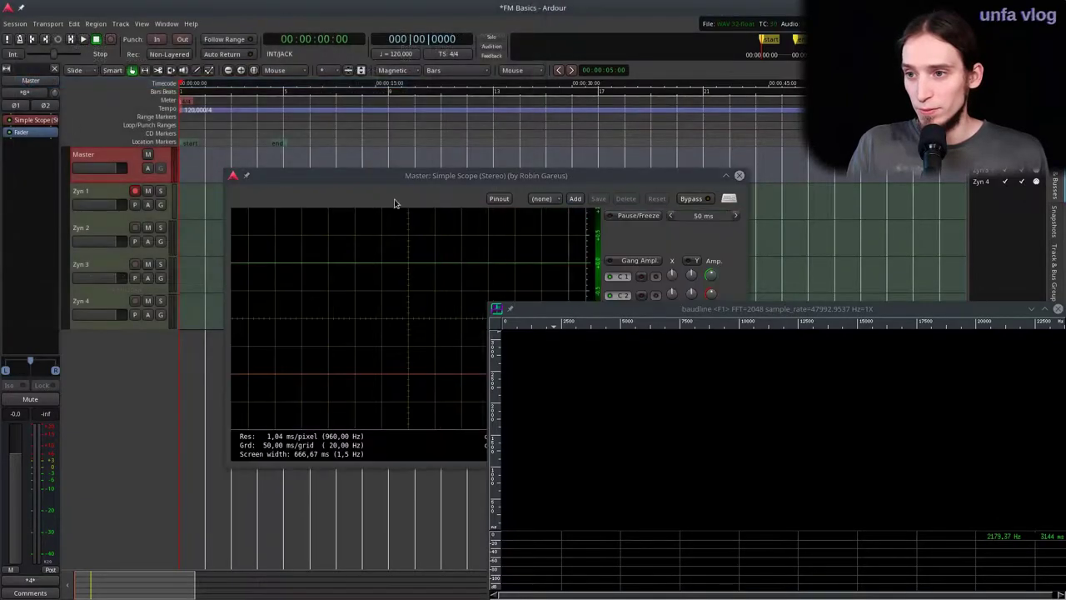
drag(349, 190, 156, 310)
right_click(157, 309)
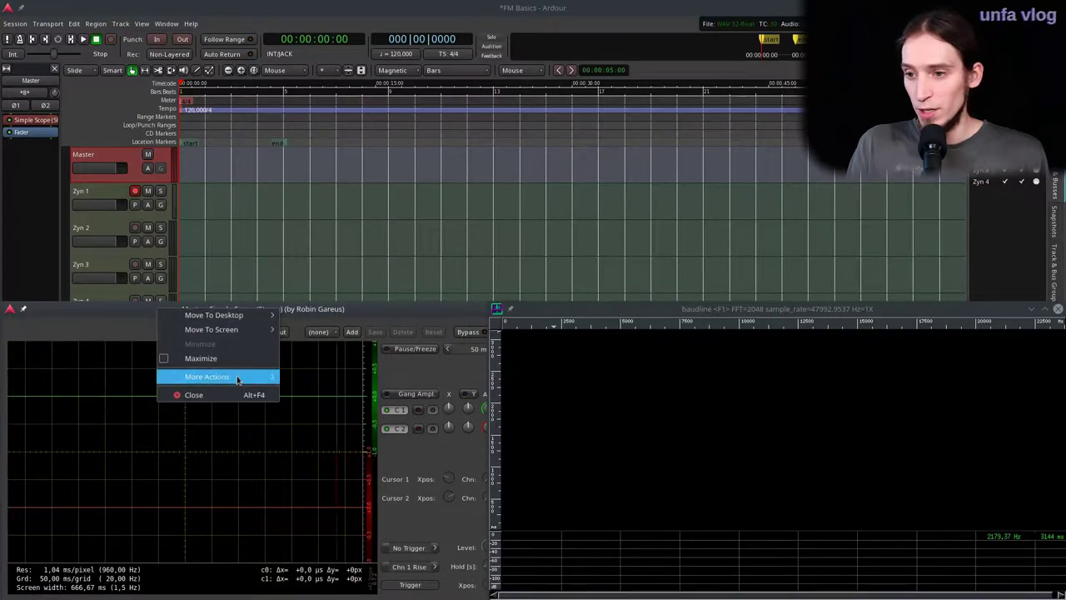
mouse_move(238, 379)
click(333, 406)
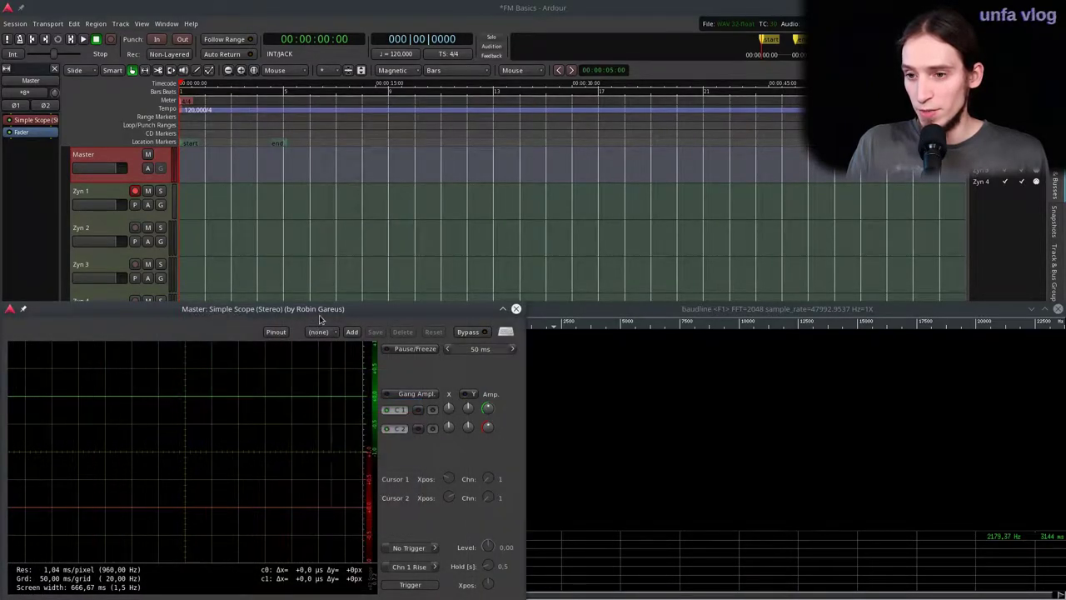
mouse_move(320, 319)
mouse_down()
mouse_move(268, 317)
mouse_move(311, 310)
mouse_up()
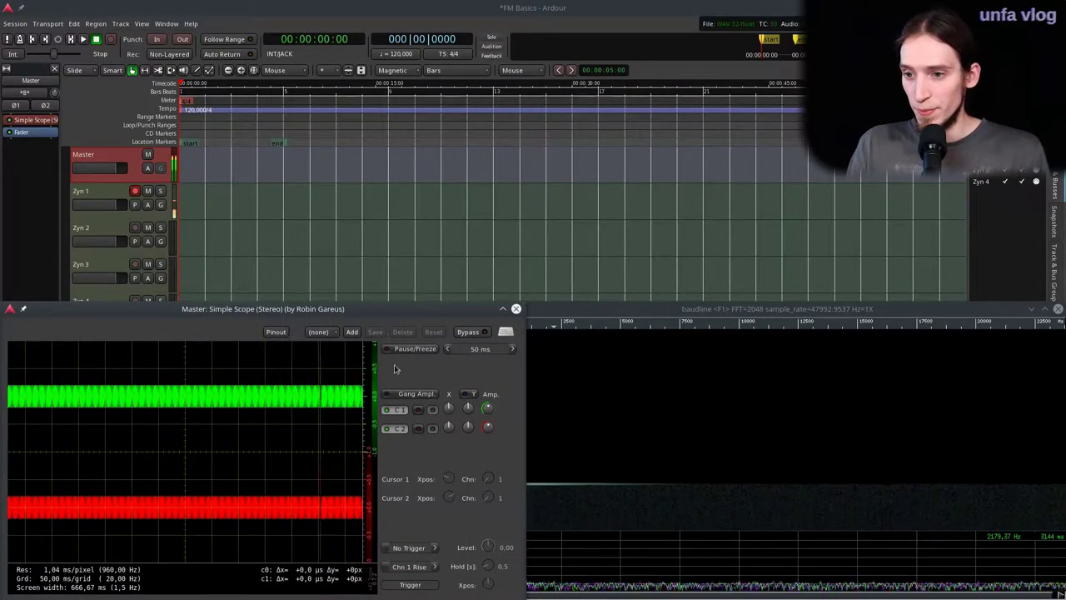
Set the scope timebase to 5 ms, trigger mode to Continuous, and adjust the trigger level.
click(449, 350)
click(449, 350)
click(449, 350)
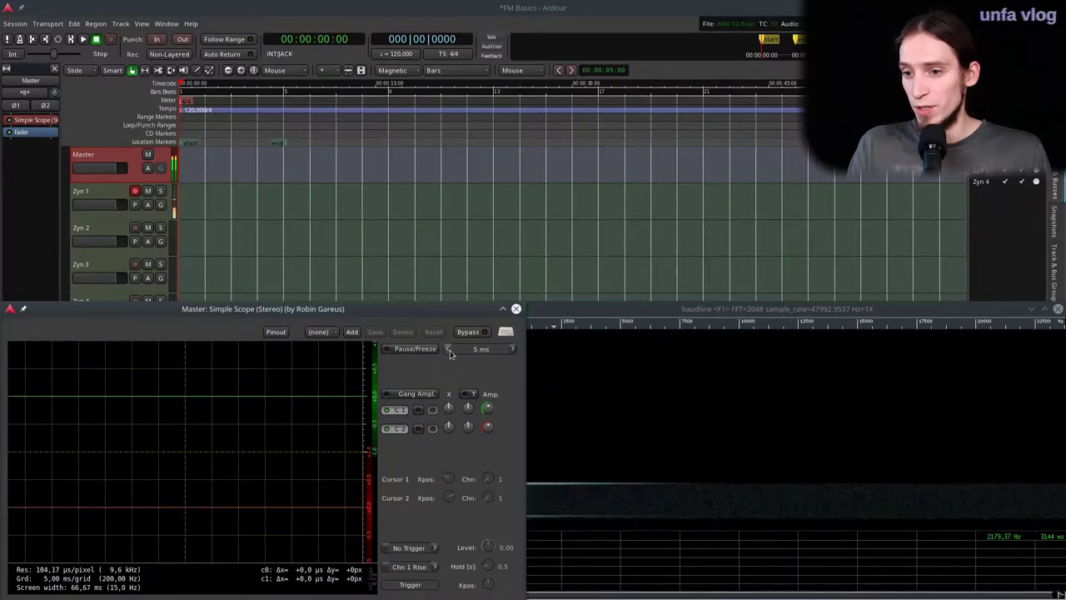
click(433, 547)
click(433, 548)
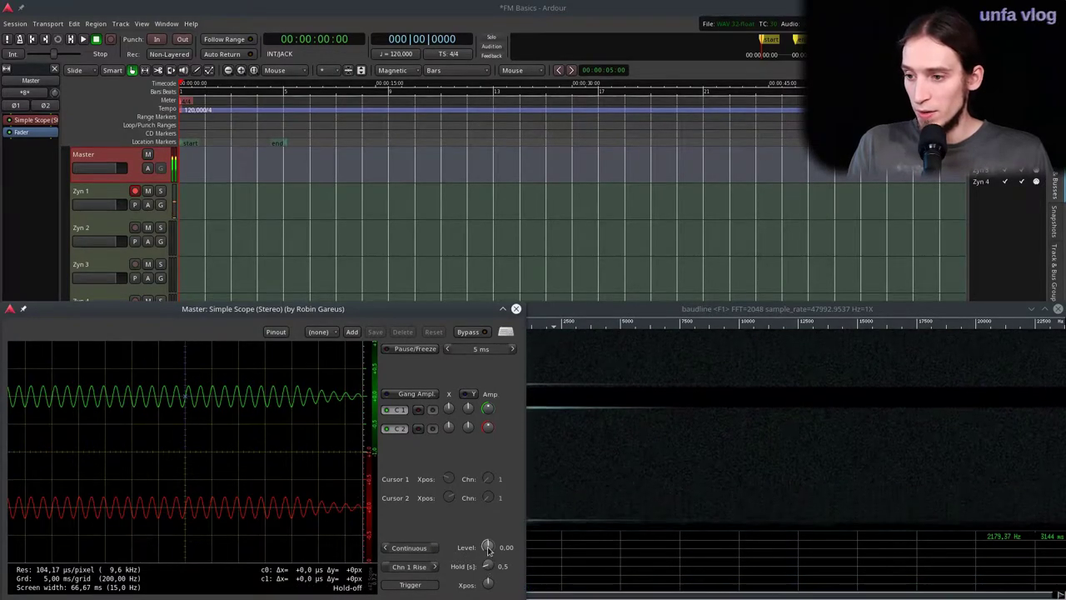
mouse_move(487, 552)
mouse_down()
mouse_move(488, 563)
mouse_move(484, 552)
mouse_up()
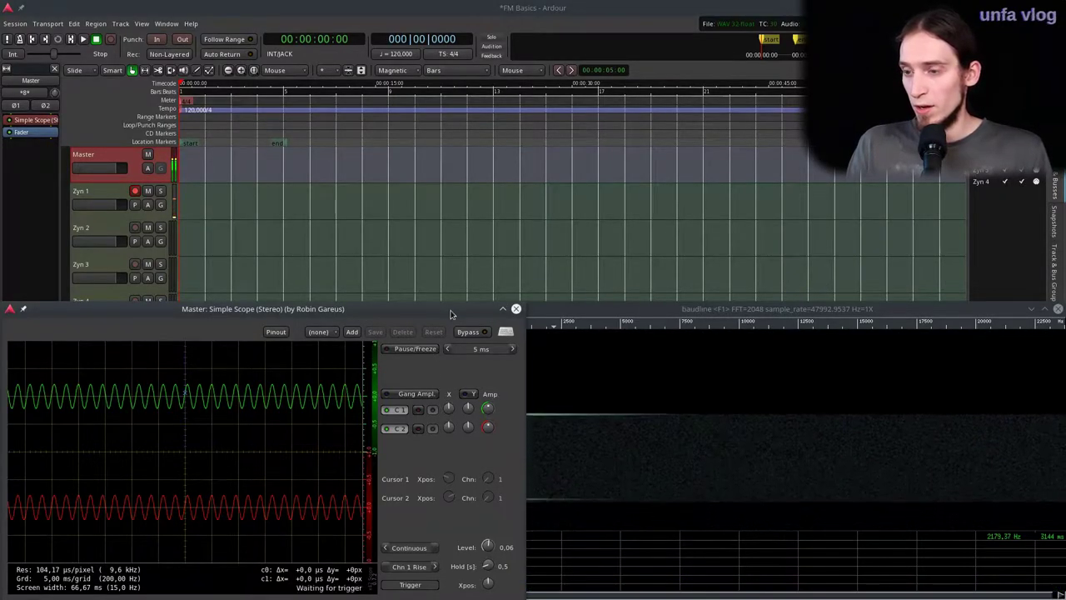
drag(538, 311, 577, 311)
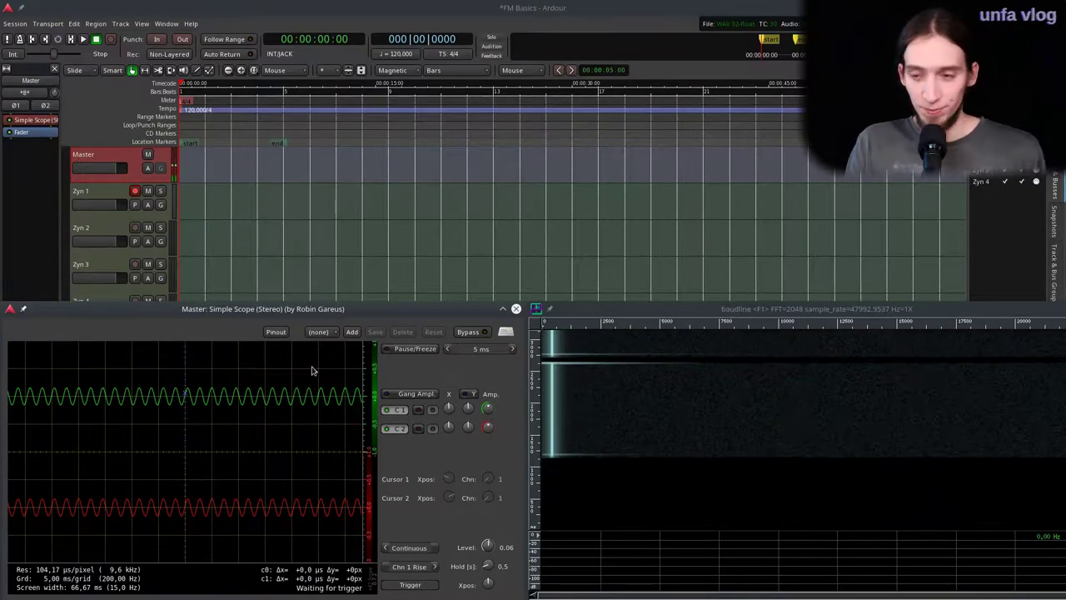
Bring ZynAddSubFX to the top and open ADsynth Global Parameters via Edit instrument.
key(alt+Tab)
key(alt+Tab)
key(alt+Tab)
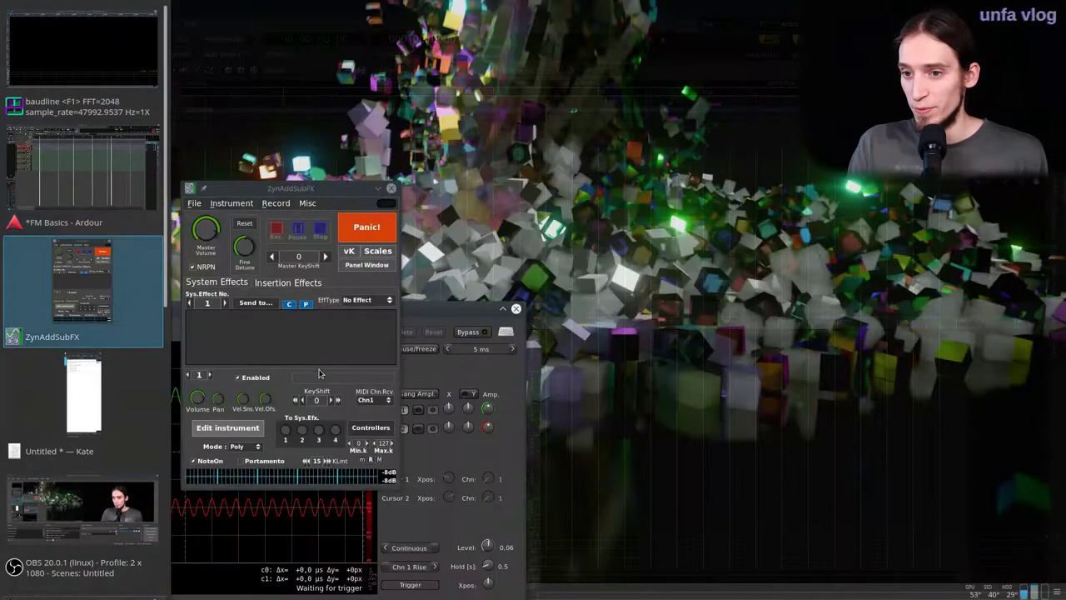
drag(301, 196, 434, 15)
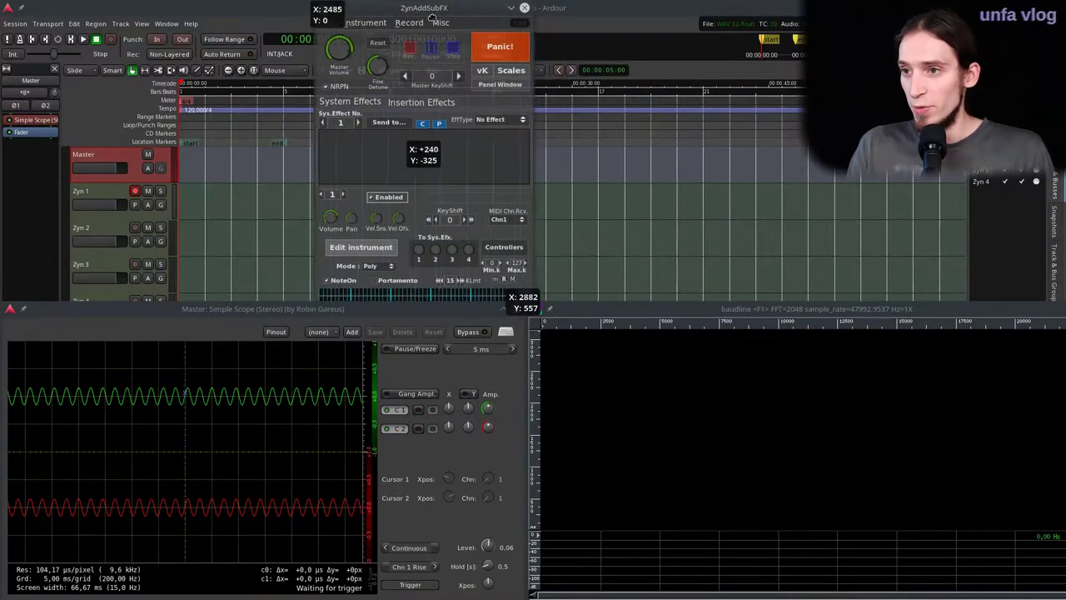
click(385, 249)
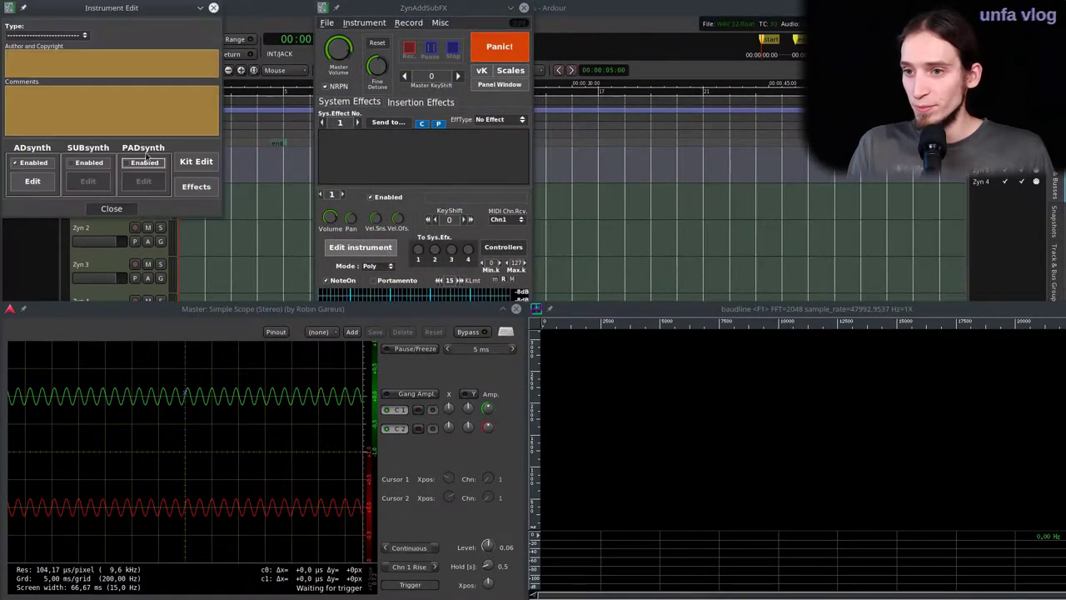
click(32, 182)
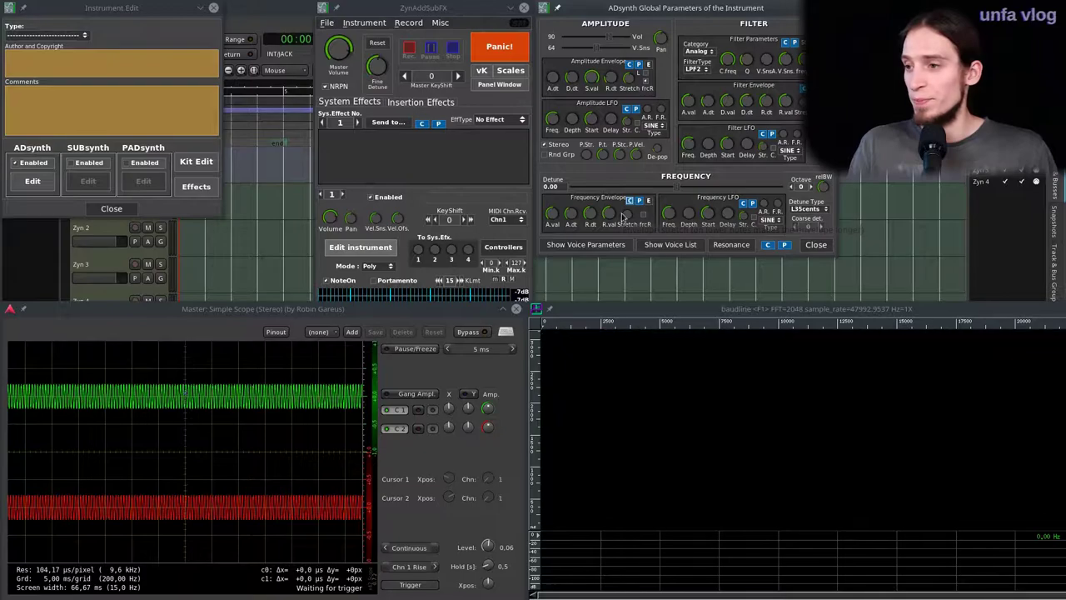
Open ADsynth Voice Parameters and arrange it beside the lowered scope window.
click(588, 245)
drag(725, 8, 355, 8)
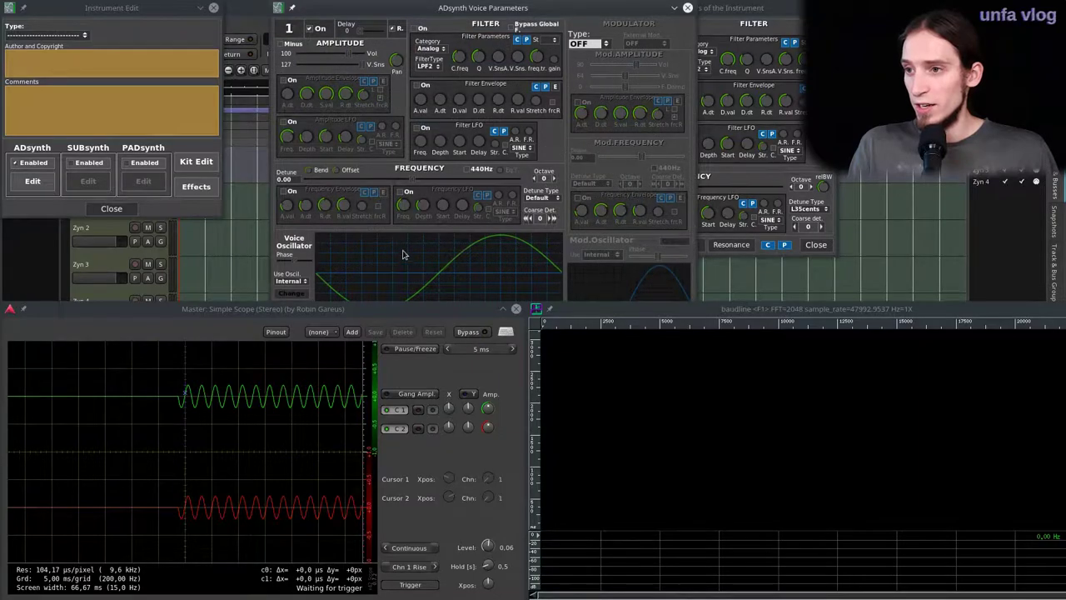
drag(419, 320, 419, 462)
drag(396, 7, 197, 82)
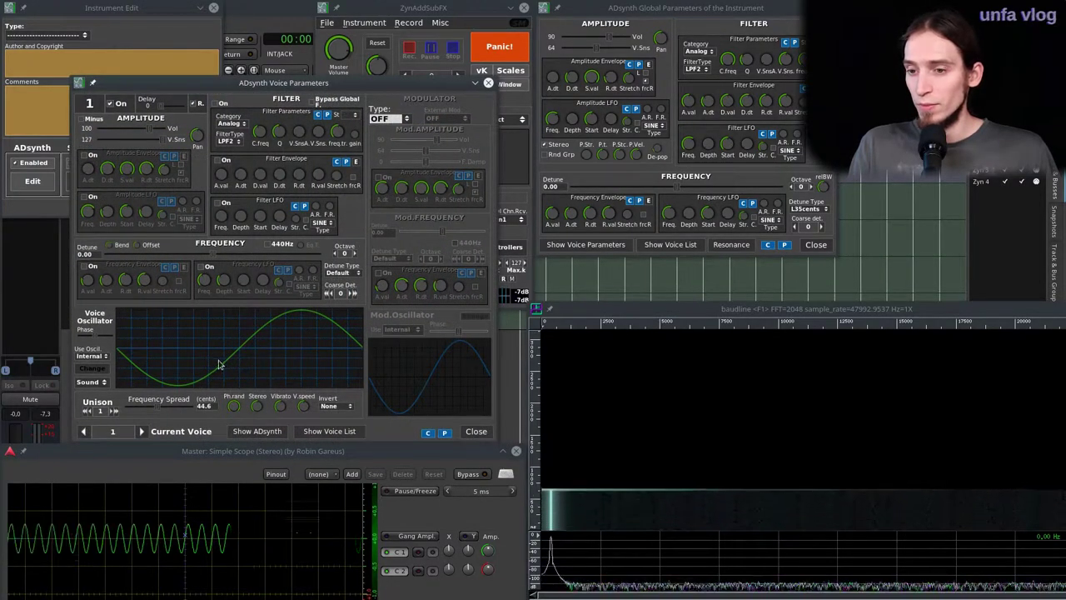
Try a Saw base function with Par at -64, then restore Sine and close the oscillator editor.
click(93, 368)
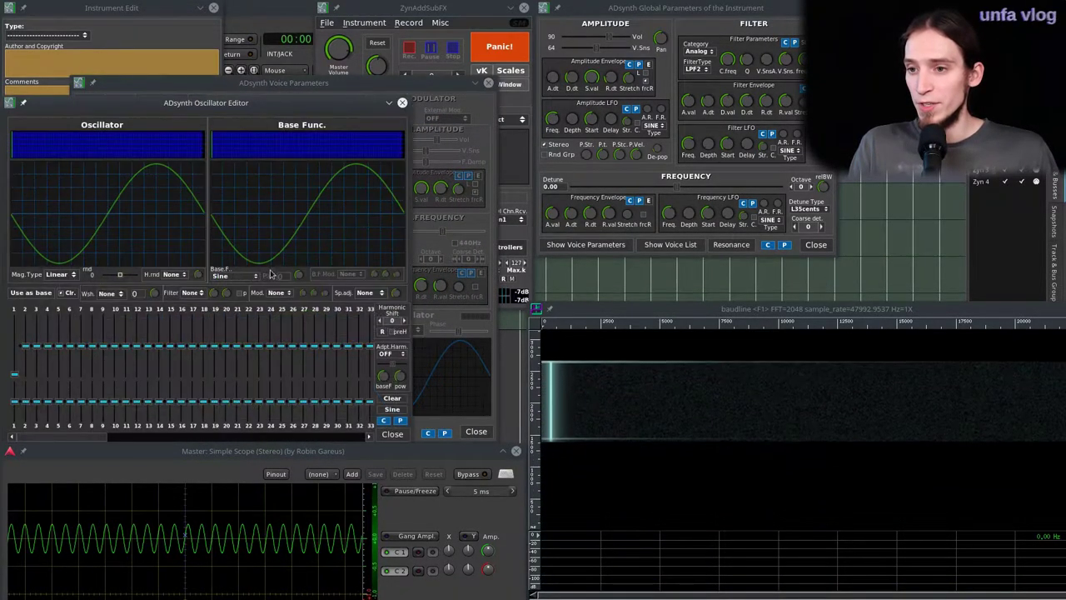
click(235, 275)
click(223, 304)
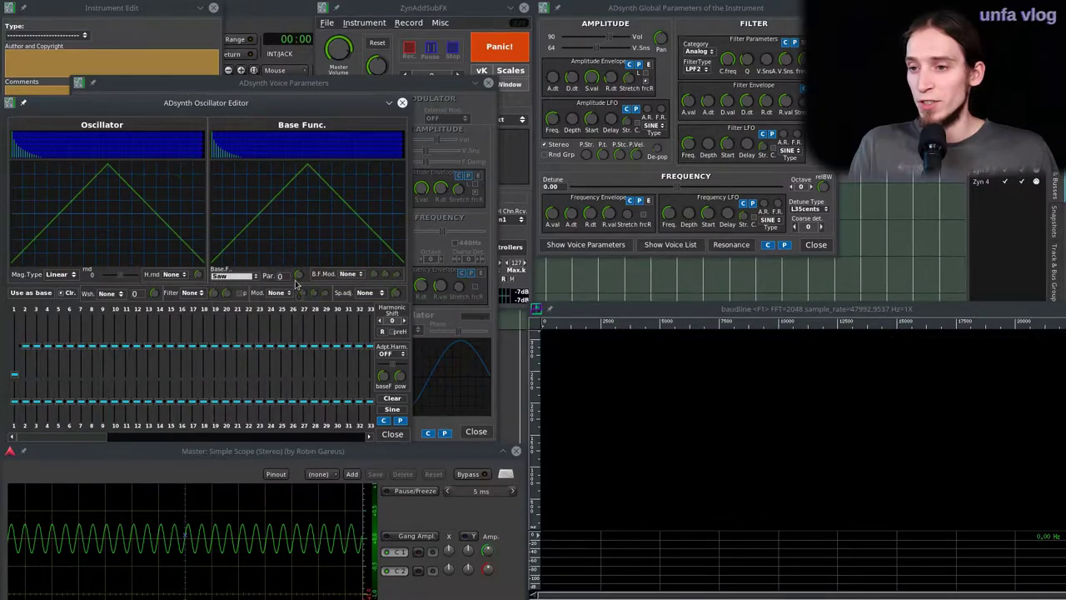
drag(298, 277, 292, 404)
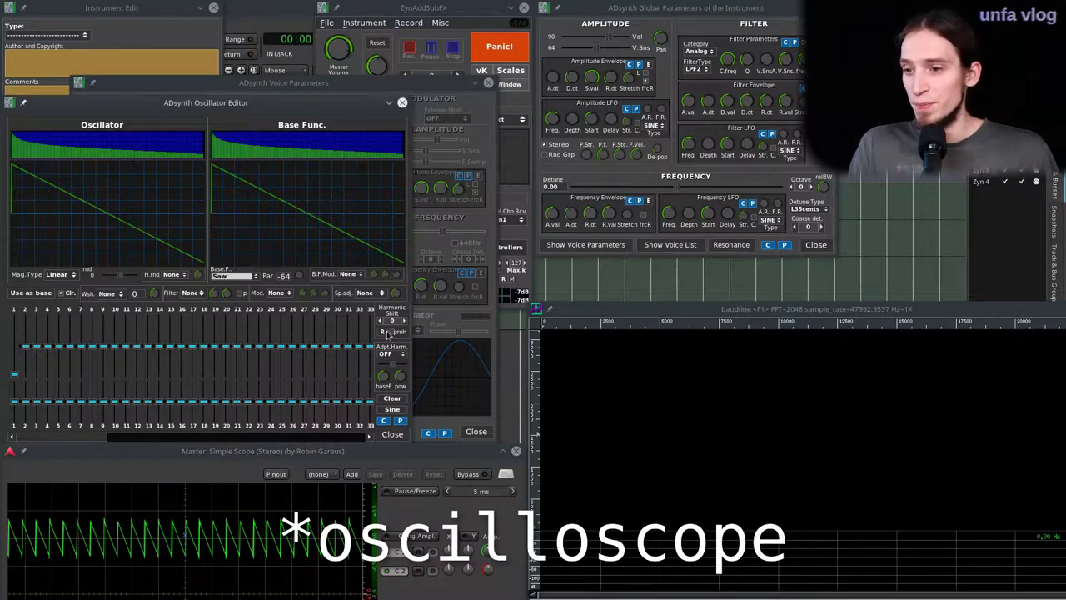
click(223, 276)
click(233, 247)
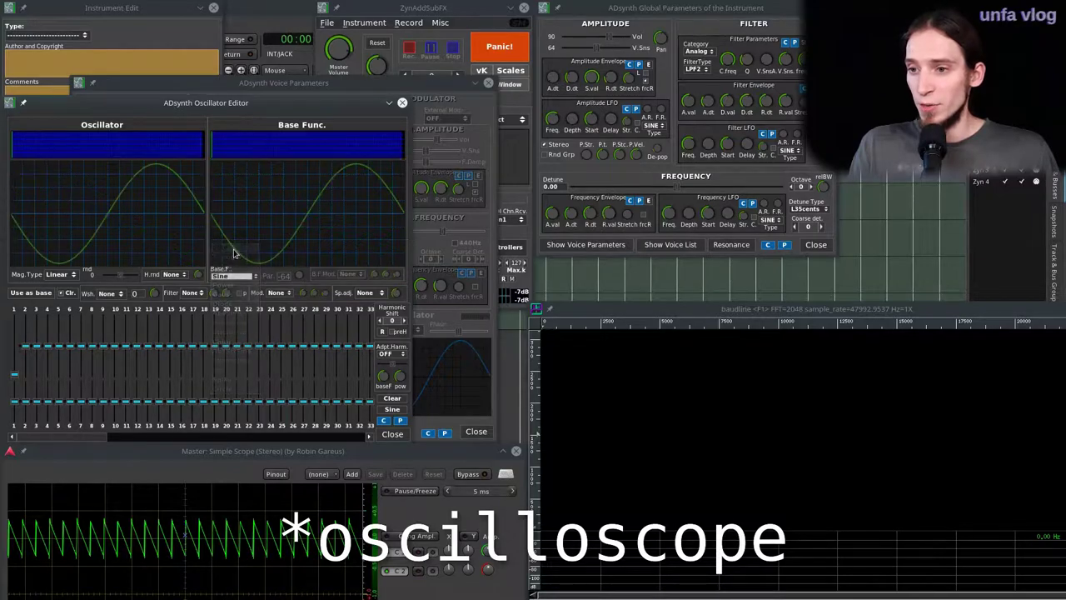
click(392, 434)
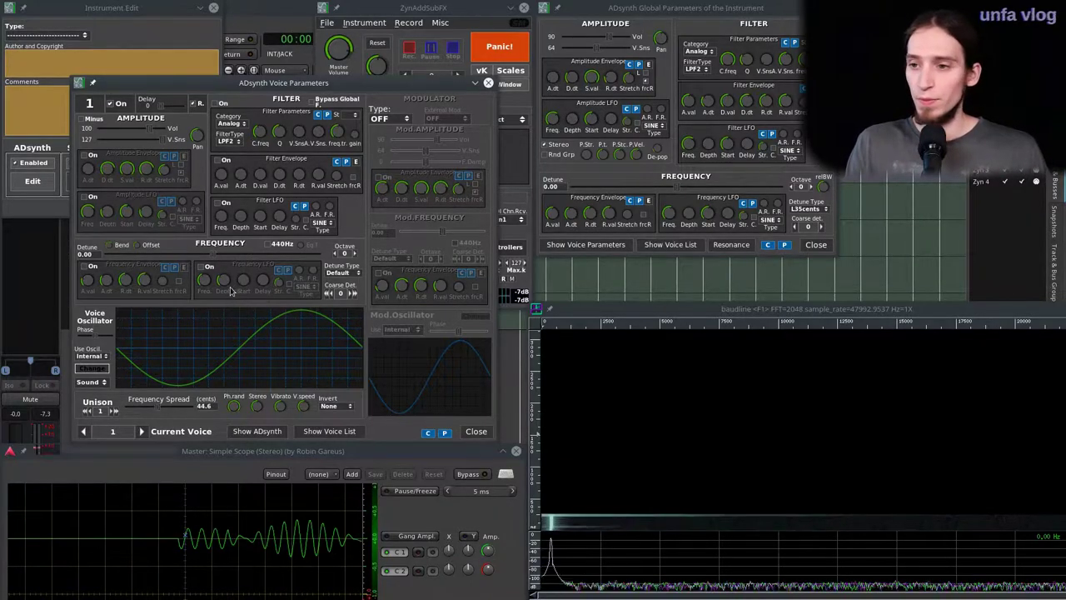
Enable the Frequency LFO in voice 1's ADsynth Voice Parameters.
click(208, 267)
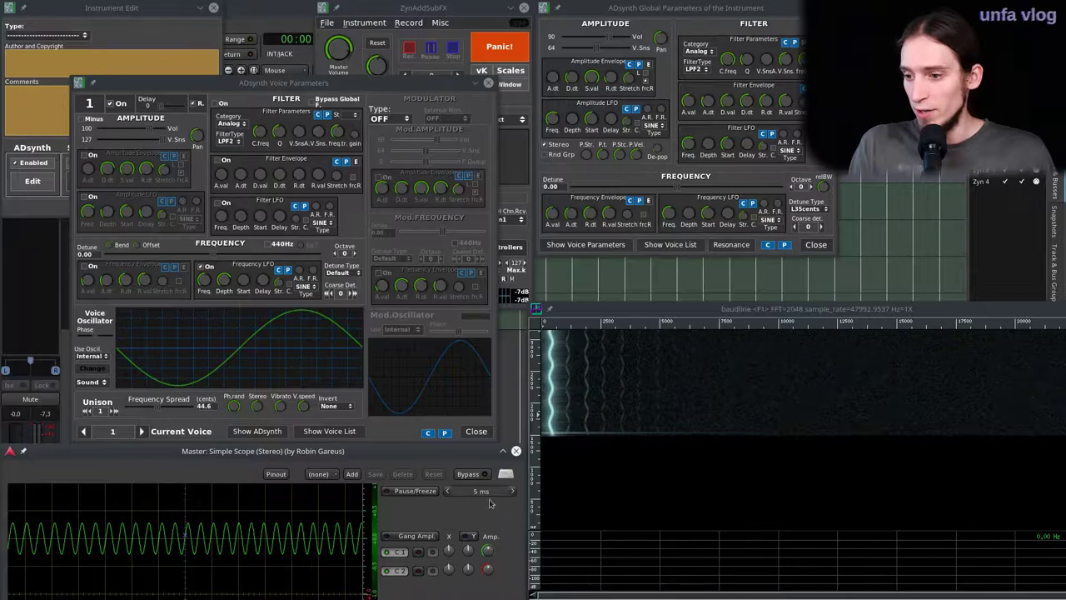
Set the scope's Hold to 0.1 s and timebase to 2 ms to inspect the wavering sine.
drag(427, 456, 427, 312)
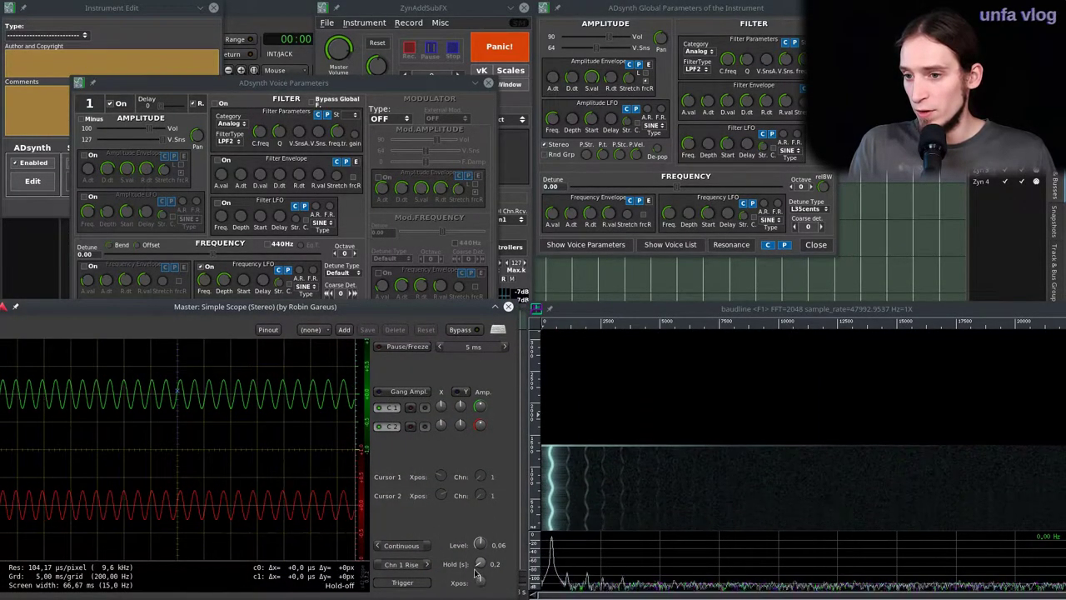
scroll(454, 566, down, 1)
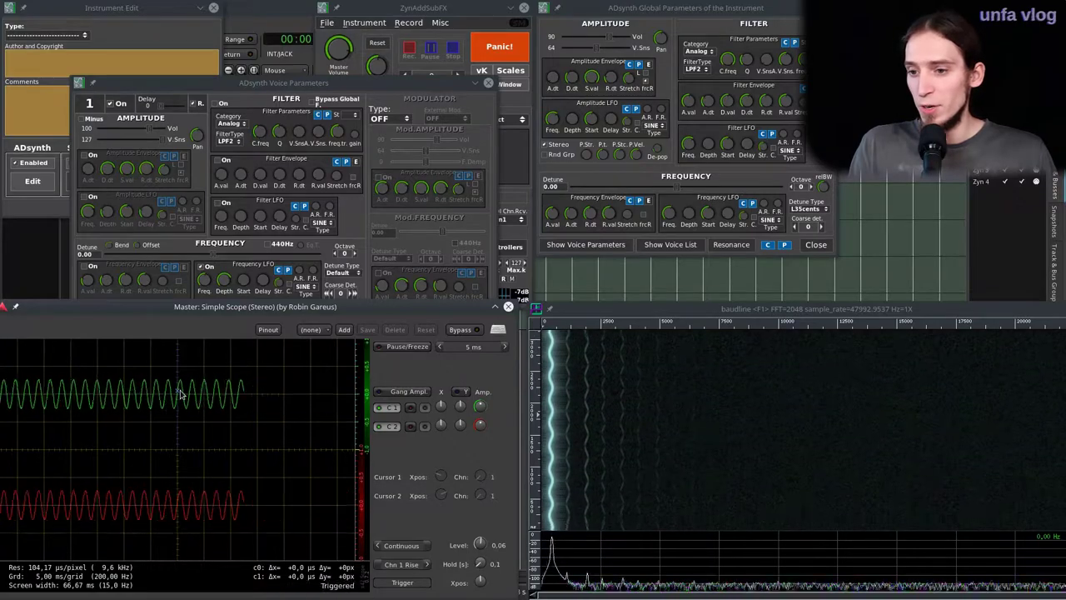
scroll(342, 400, down, 1)
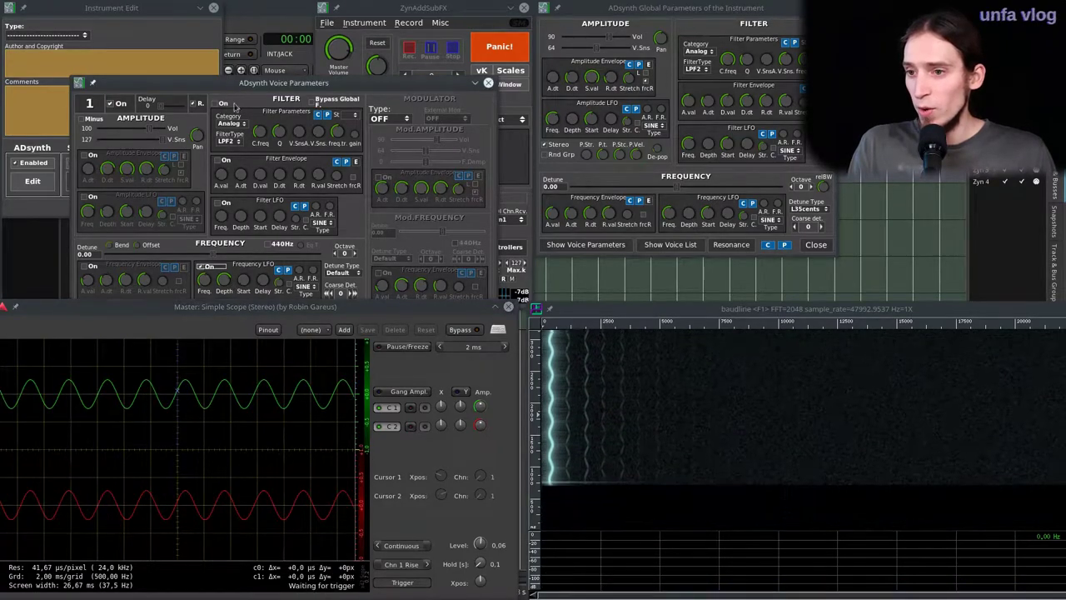
drag(215, 308, 222, 448)
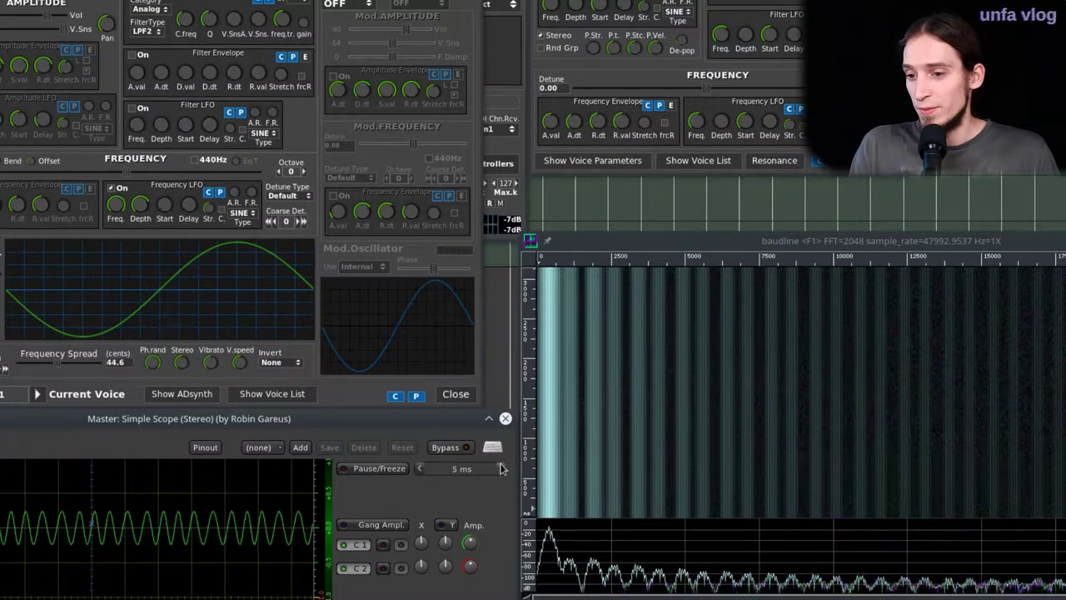
Set the Master scope timebase back to 5 ms.
click(419, 469)
click(420, 469)
click(423, 473)
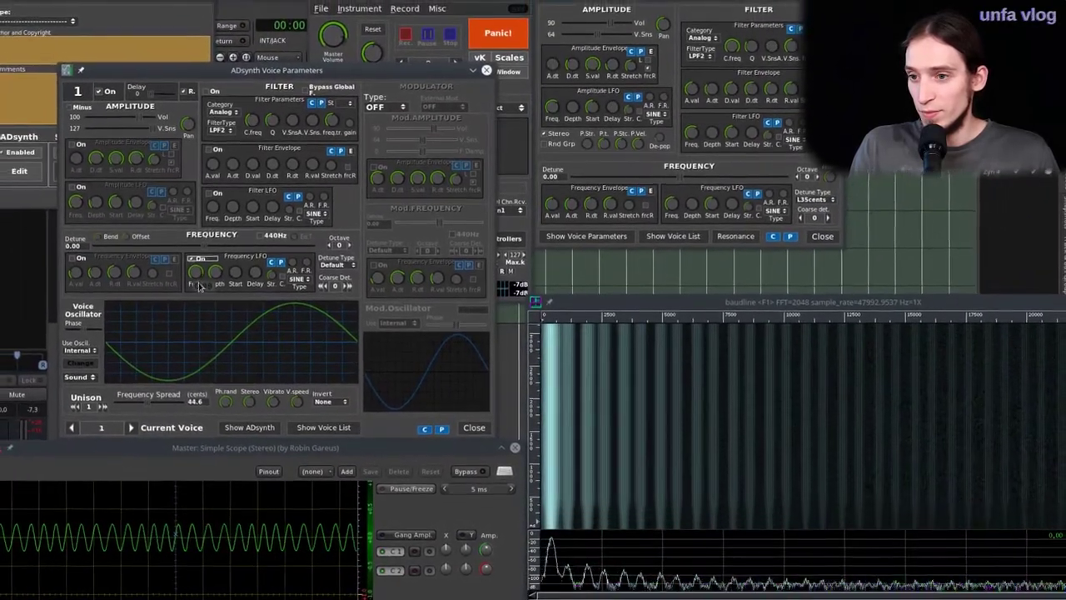
Turn on the voice's Frequency LFO and raise its Freq to 1.00 for vibrato.
drag(170, 251, 210, 350)
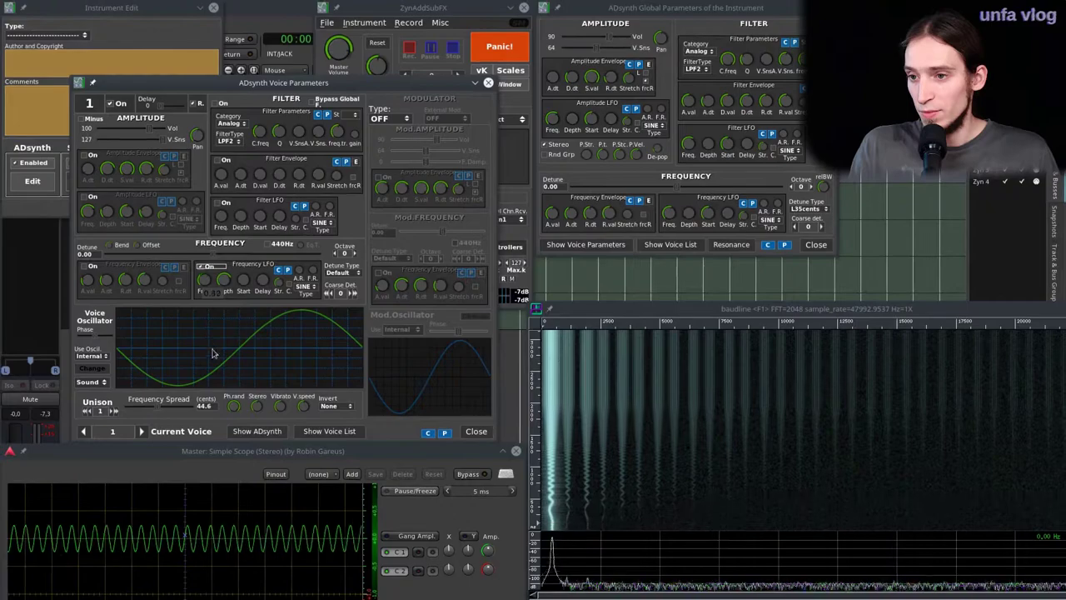
click(204, 265)
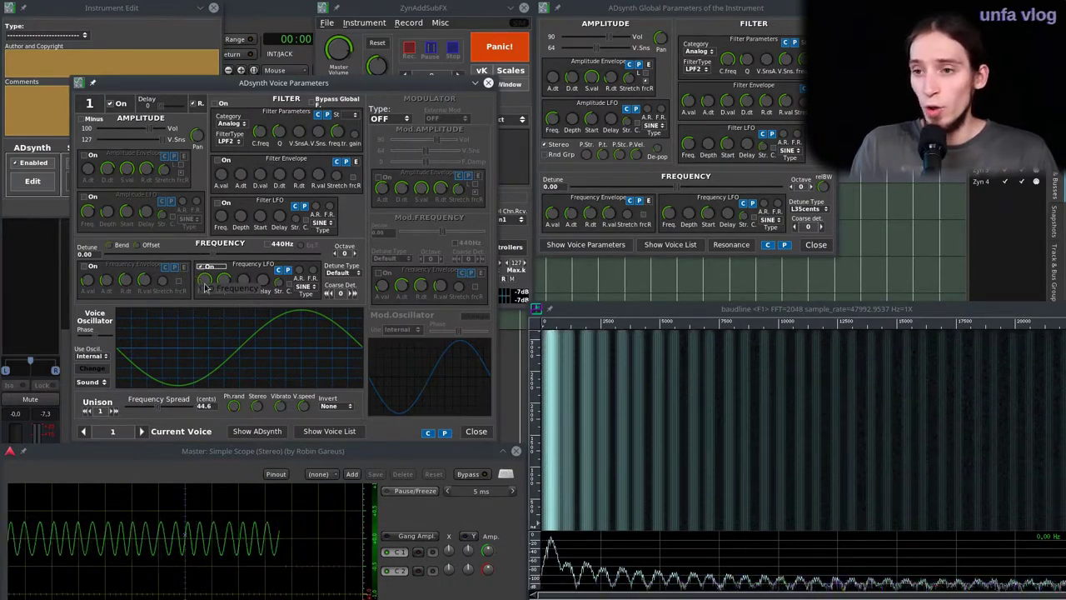
drag(213, 286, 198, 247)
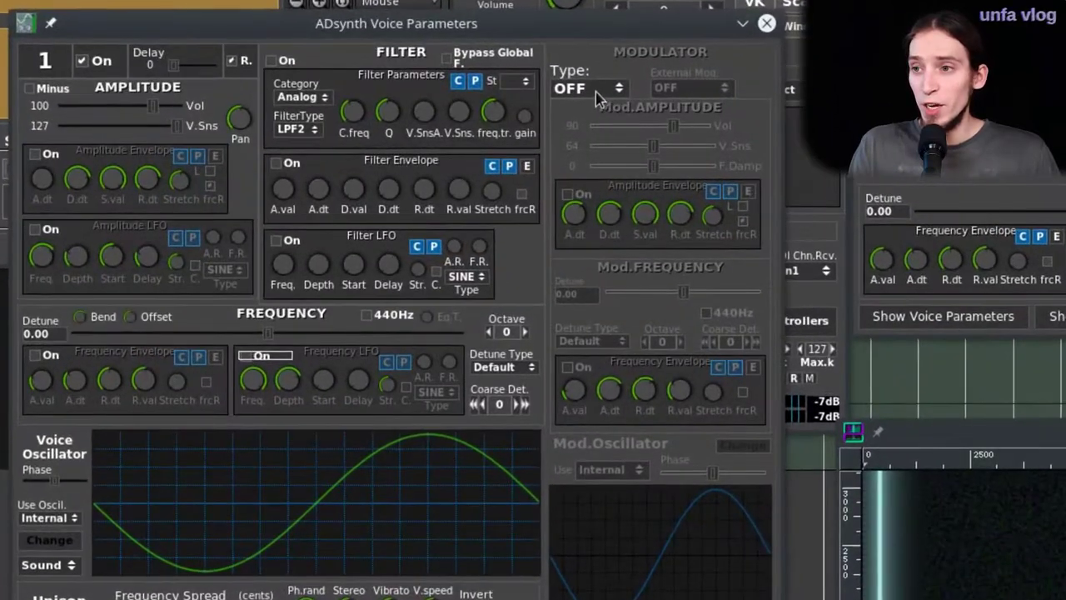
Set voice 1's modulator type to FM and the scope timebase to 500 µs.
click(595, 94)
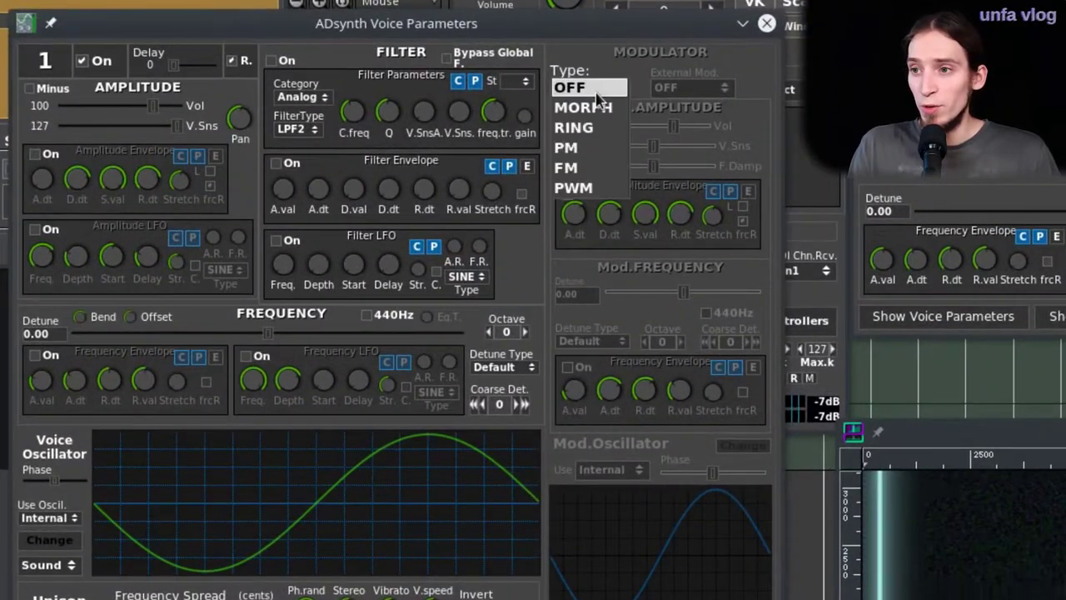
click(595, 170)
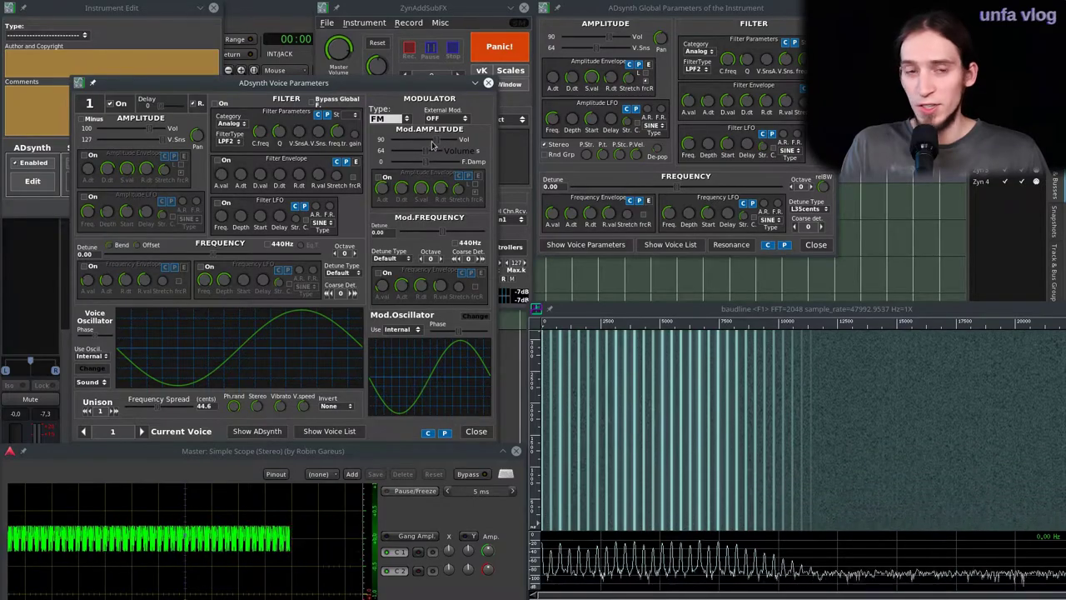
click(449, 491)
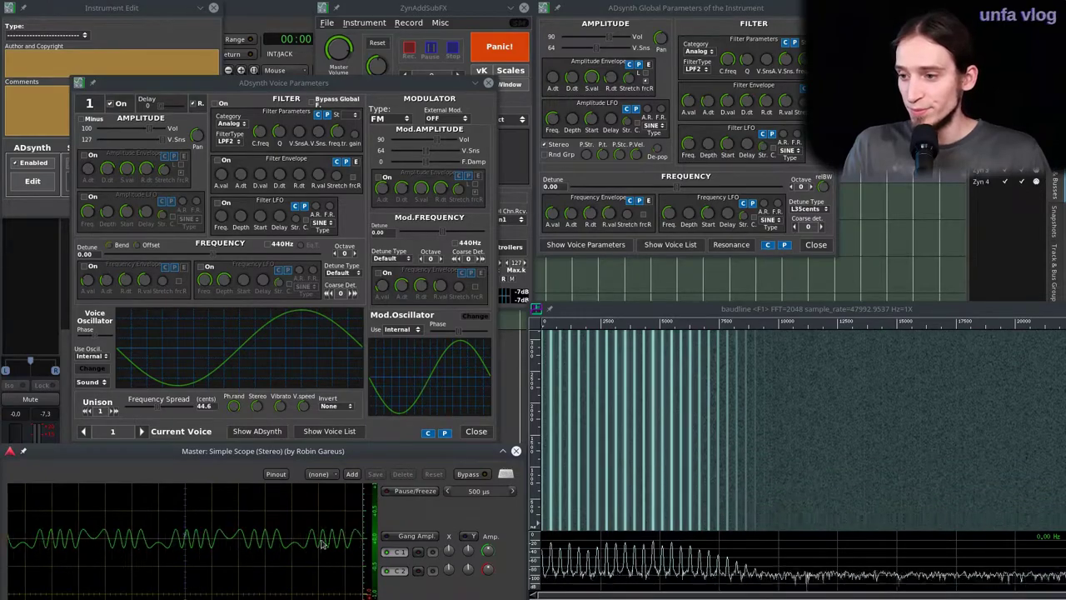
Lower the modulator volume from 90 through 78 and 48 to about 7.
drag(435, 138, 377, 157)
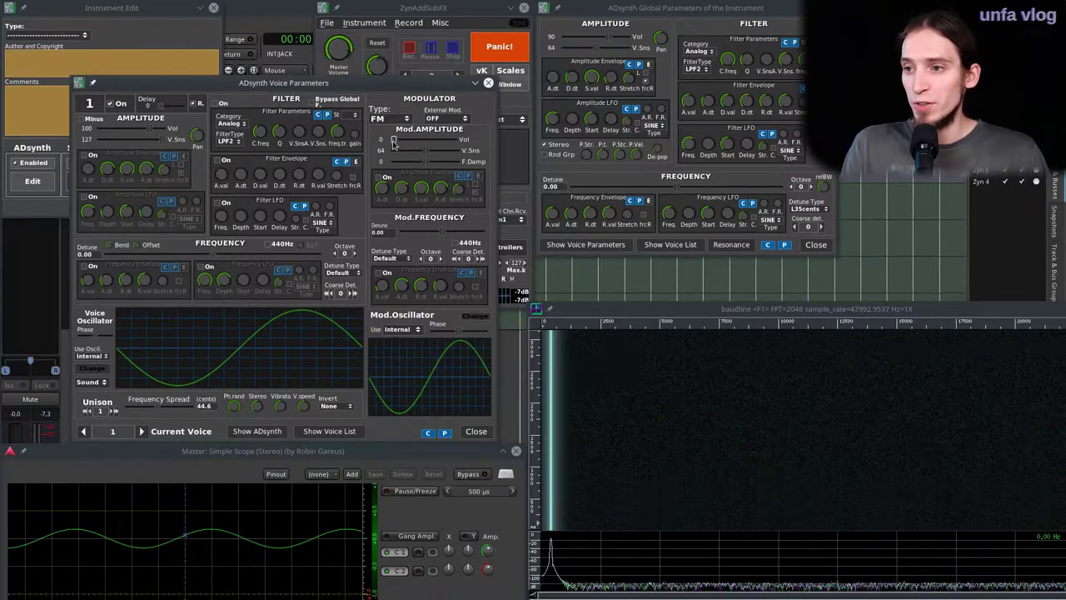
mouse_move(394, 142)
mouse_down()
mouse_move(430, 154)
mouse_move(411, 149)
mouse_up()
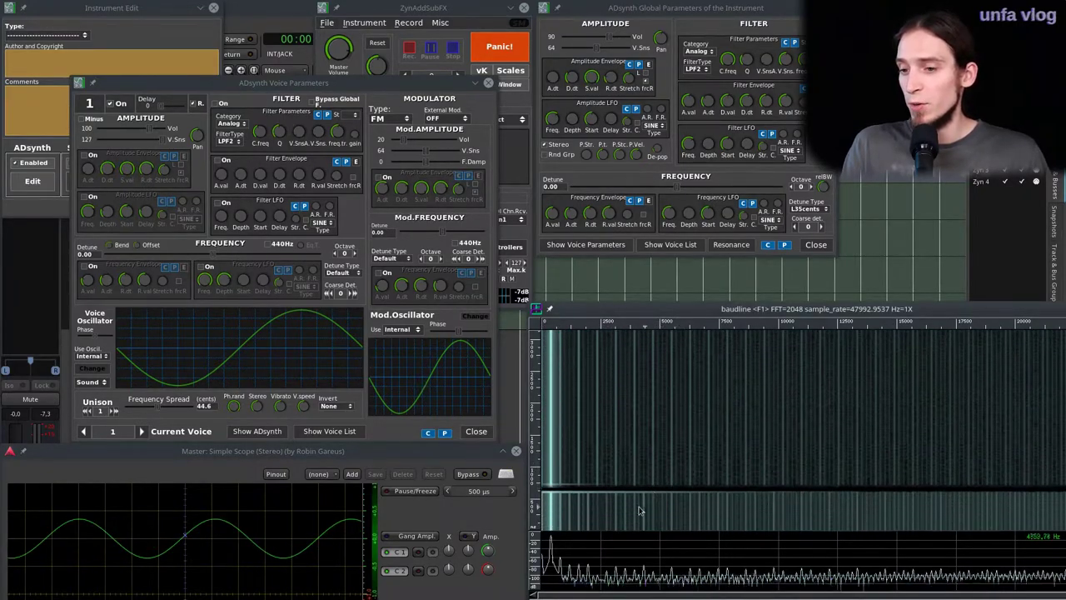
drag(400, 141, 466, 169)
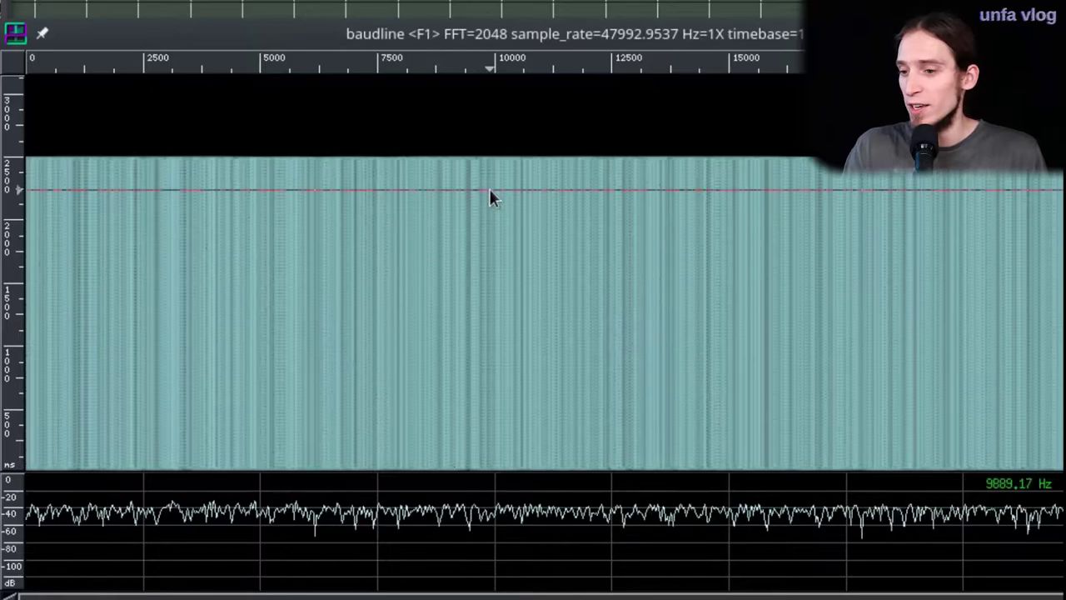
Resume Baudline's spectrogram capture with Record, then freeze the display with Pause.
right_click(471, 330)
click(490, 356)
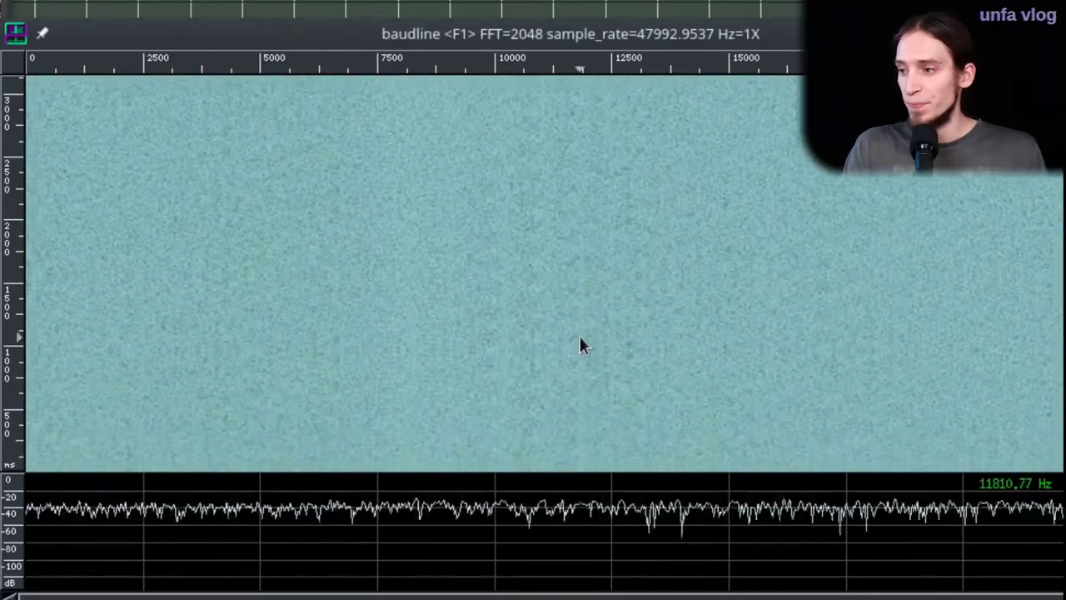
right_click(581, 342)
click(632, 370)
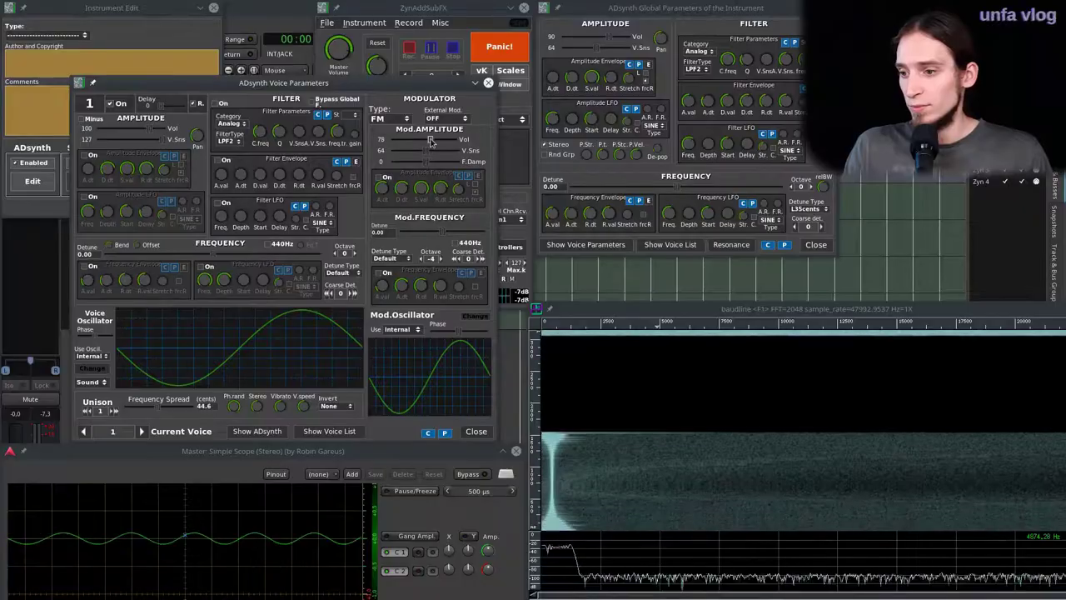
Set the FM modulator's Mod.AMPLITUDE Vol to 109 and its Mod.FREQUENCY Octave to 7.
mouse_move(429, 142)
mouse_down()
mouse_move(419, 154)
mouse_move(447, 156)
mouse_move(421, 154)
mouse_up()
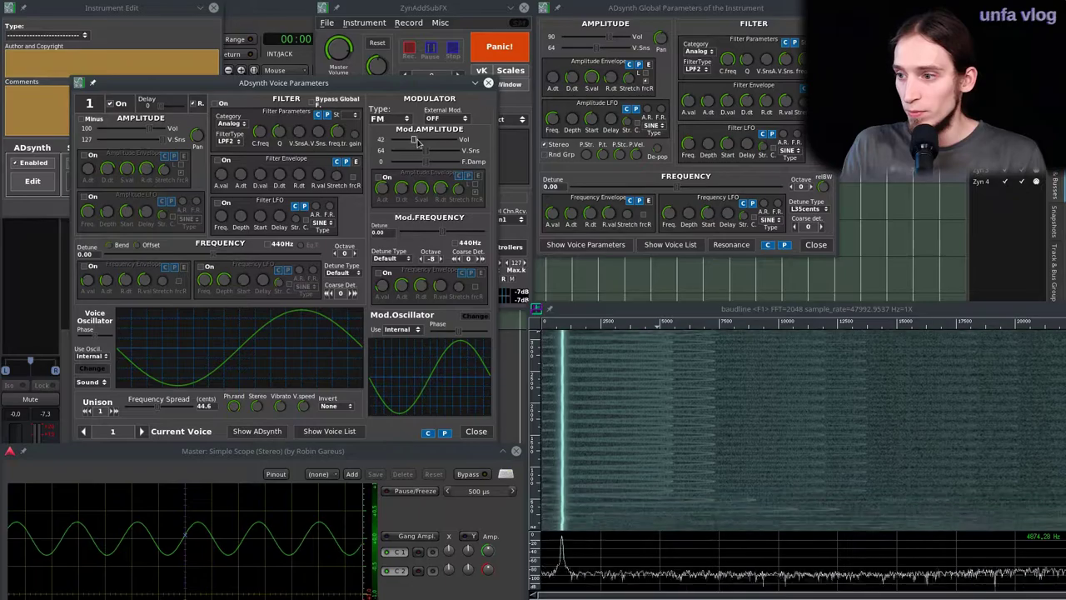
scroll(424, 143, down, 2)
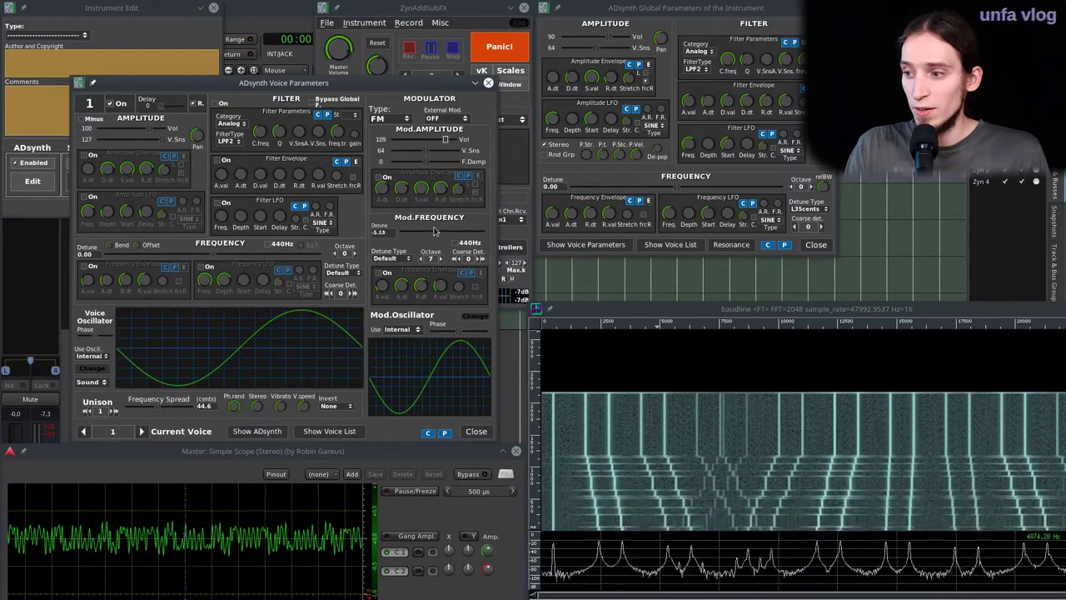
Set the FM modulator's detune to 35.00, octave to -4 and volume to 58.
drag(432, 231, 425, 229)
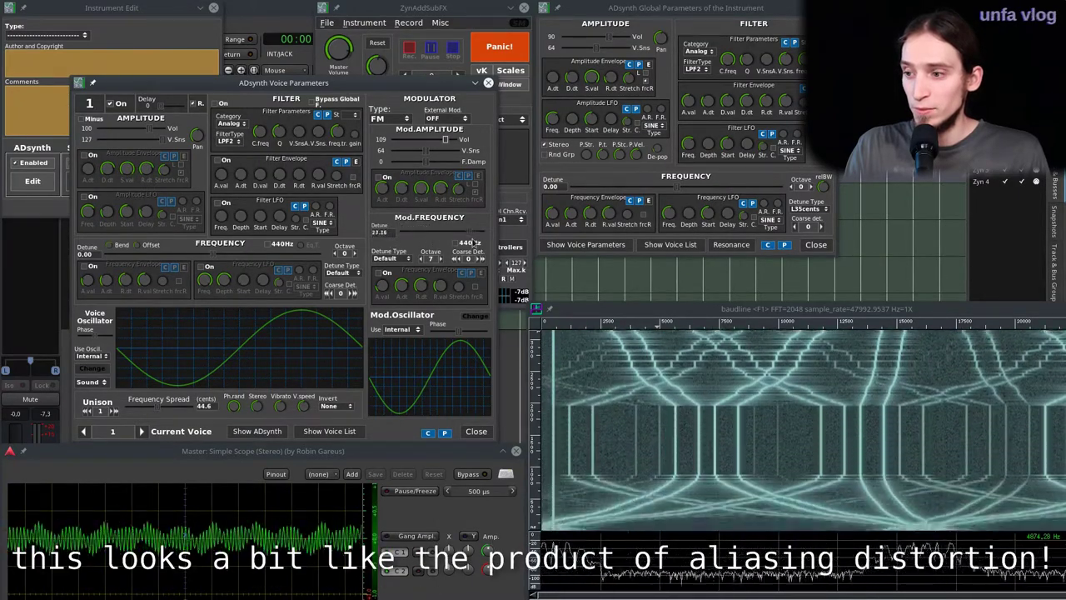
drag(476, 243, 459, 242)
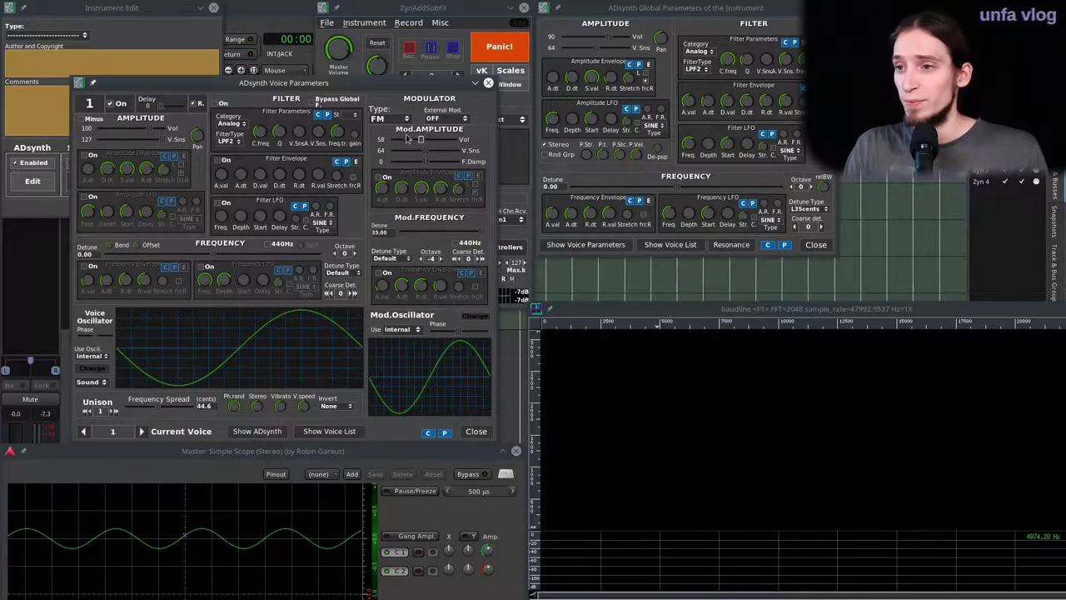
Set modulator octave to 0 and volume to 100, then return Modulator Type to OFF.
scroll(431, 258, up, 4)
scroll(423, 140, down, 10)
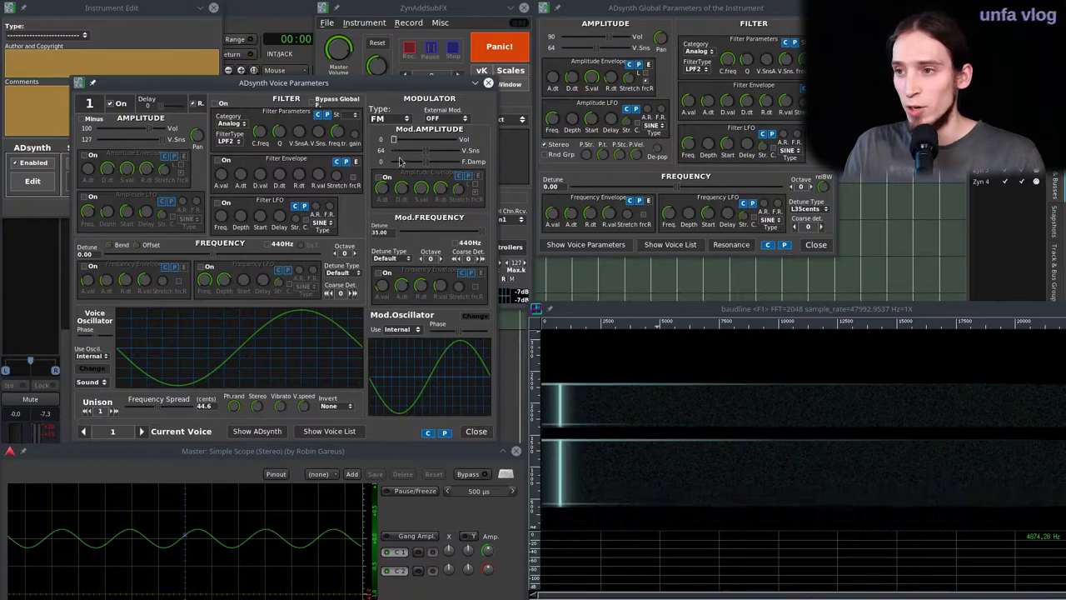
scroll(406, 149, down, 1)
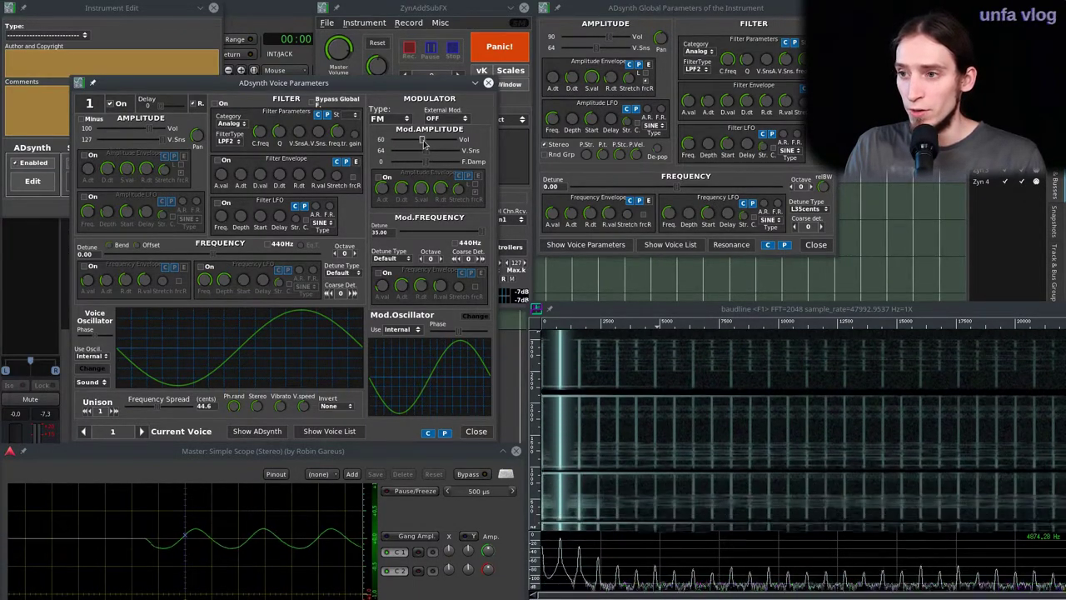
drag(423, 143, 432, 143)
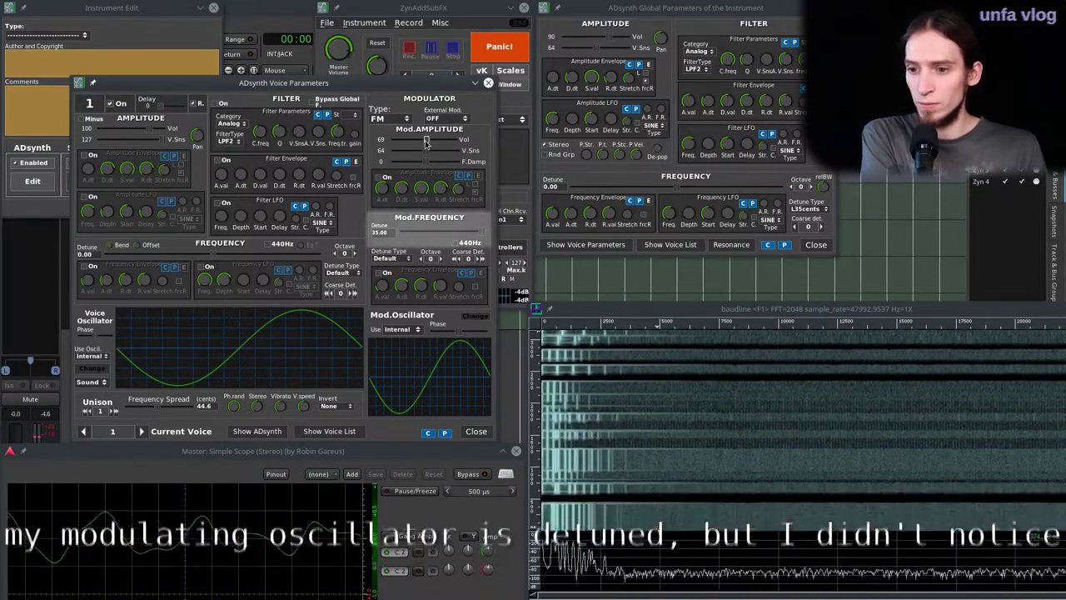
drag(425, 141, 442, 139)
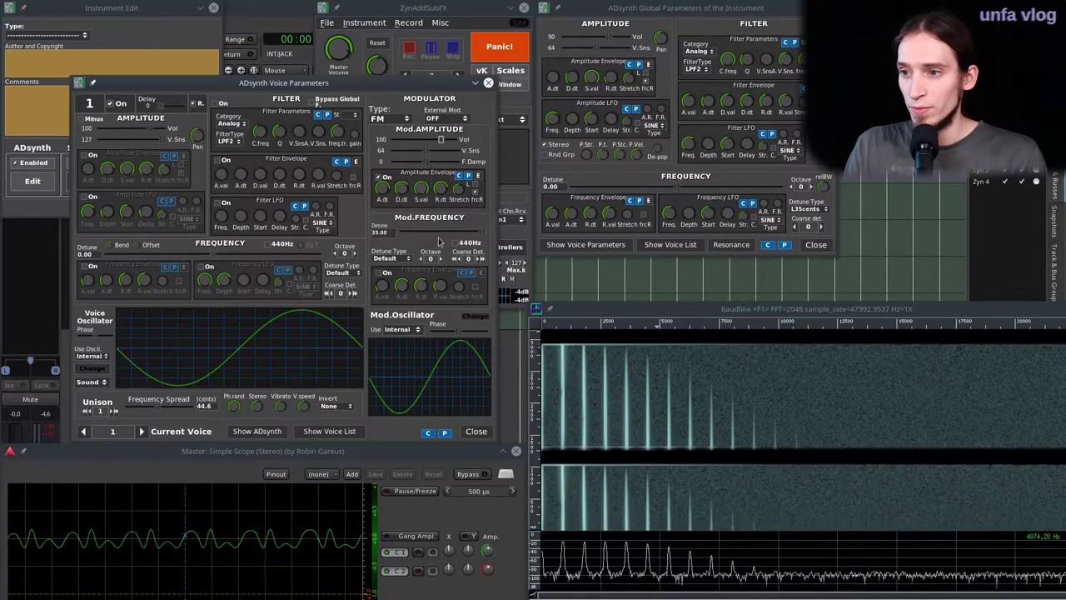
scroll(443, 235, up, 5)
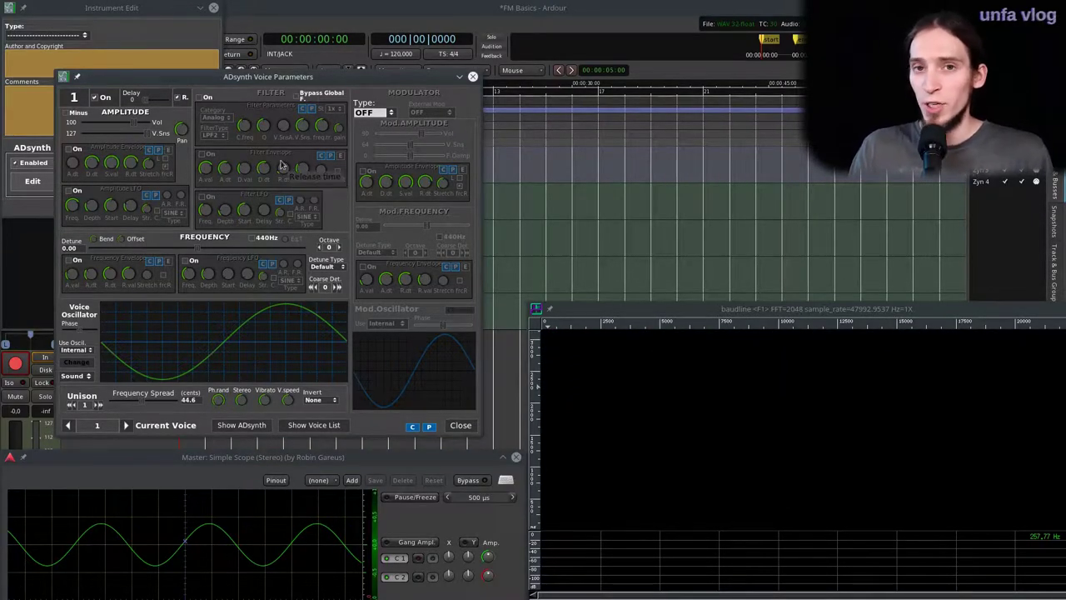
Switch Voice 1's Modulator Type back to FM with modulator volume 66.
click(369, 111)
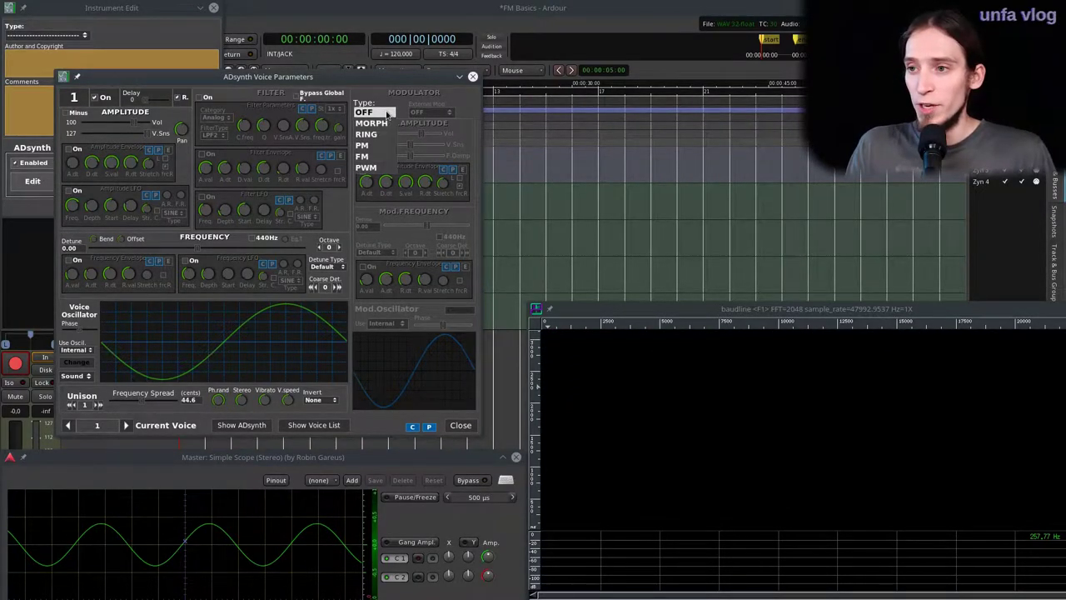
click(375, 158)
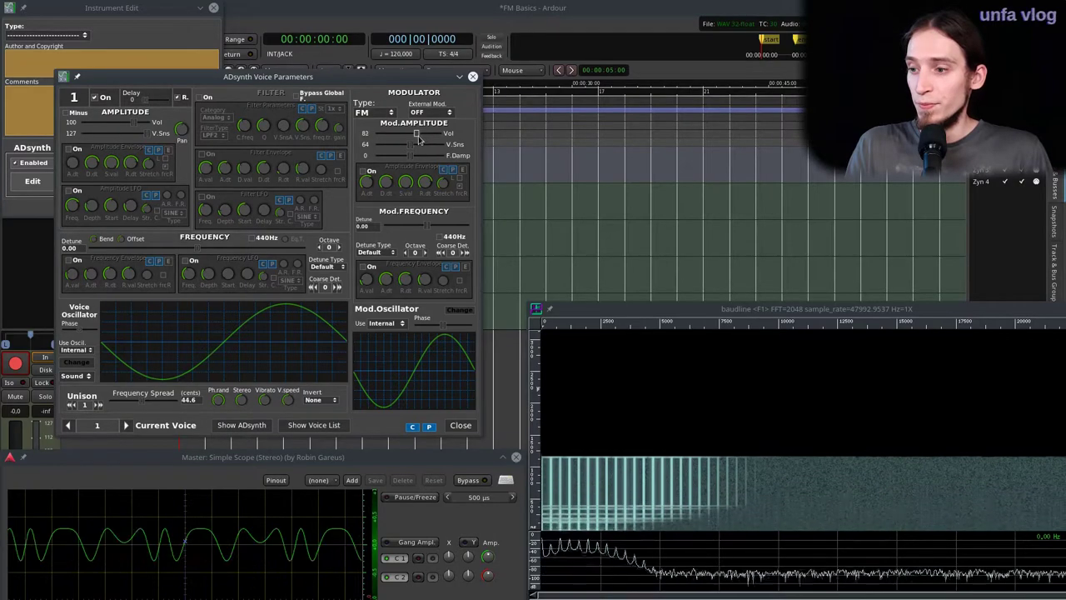
drag(422, 138, 410, 140)
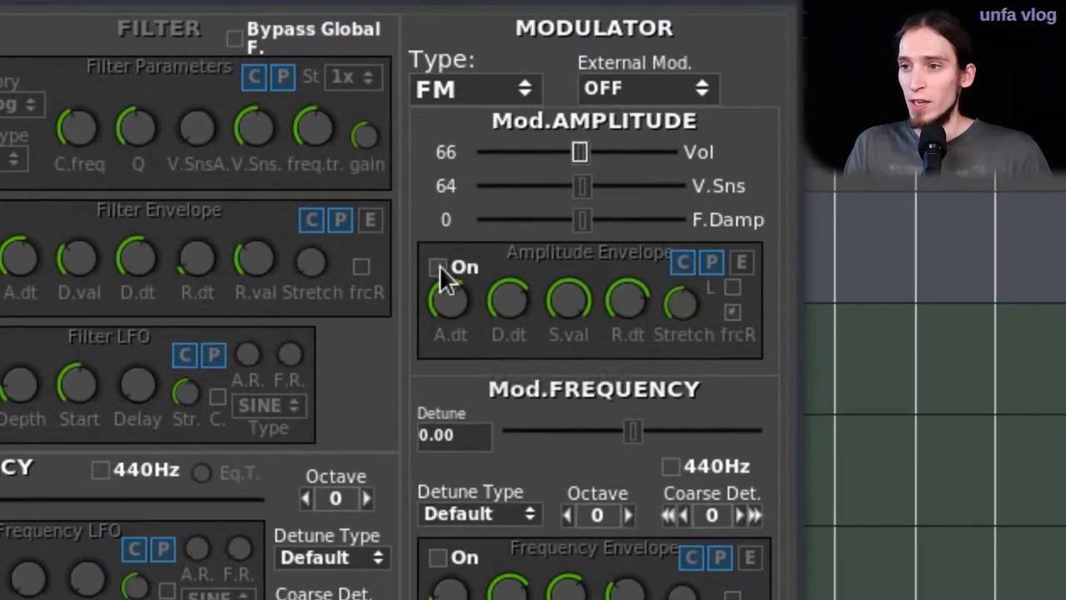
Enable the modulator's amplitude envelope and raise its amplitude V.Sns to 127.
click(439, 267)
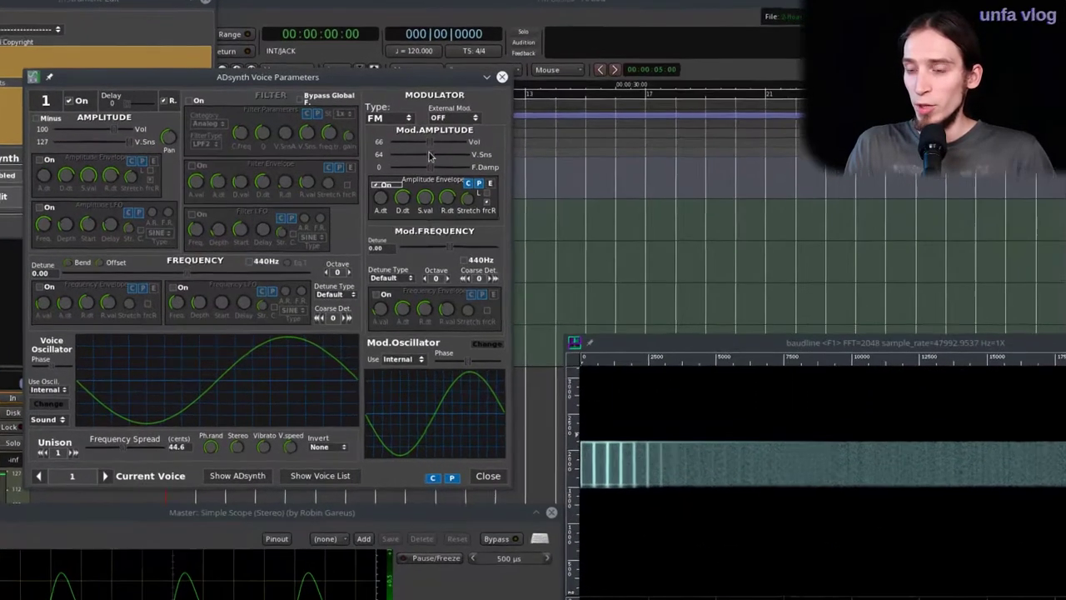
drag(432, 156, 436, 157)
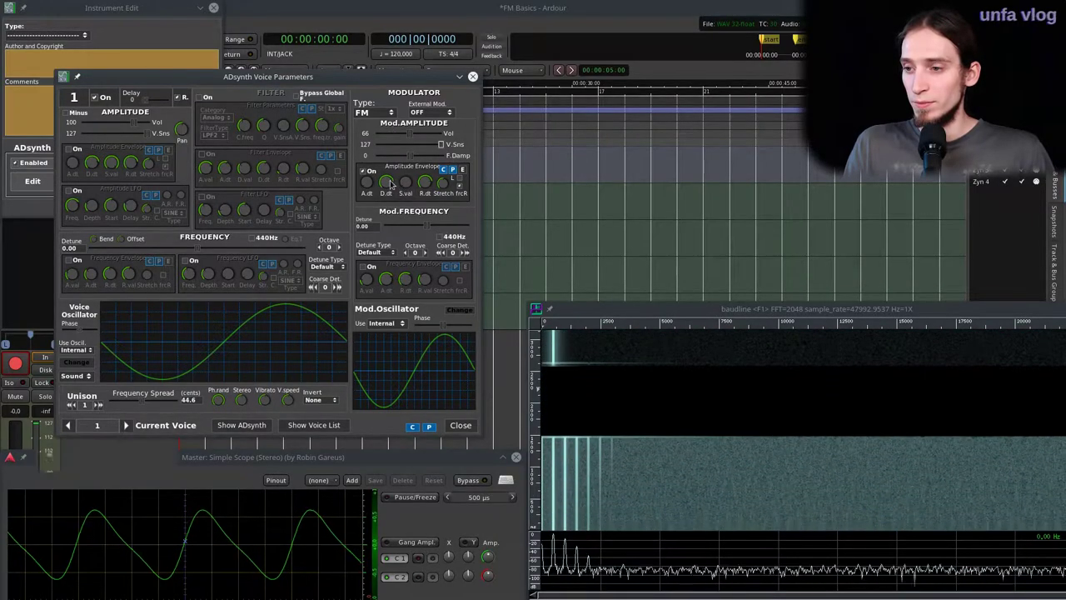
mouse_move(385, 183)
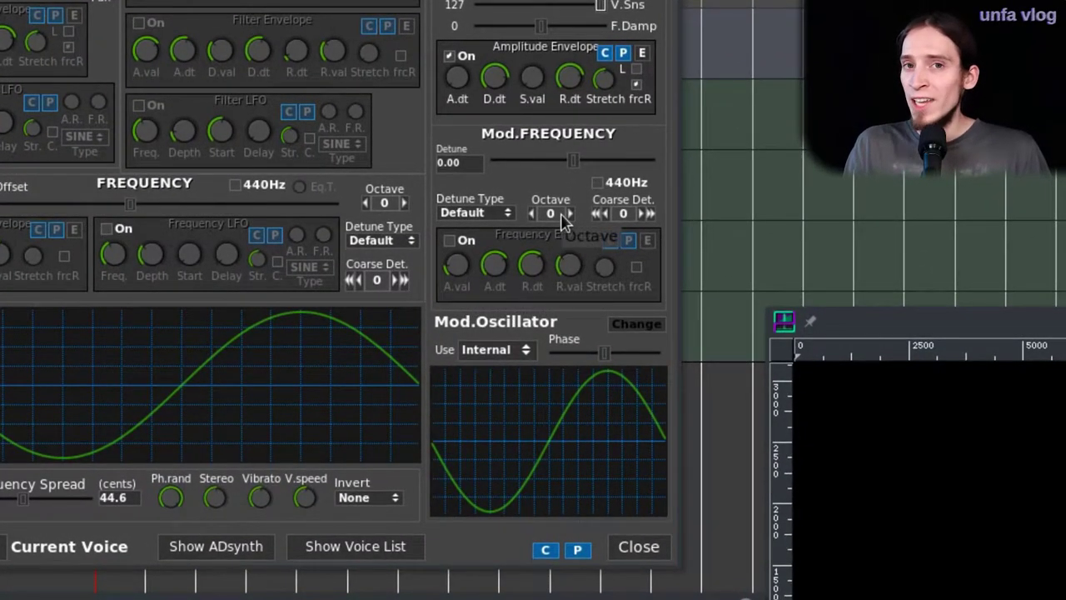
Enable the modulator's frequency envelope and set its A.val to 104.
click(452, 243)
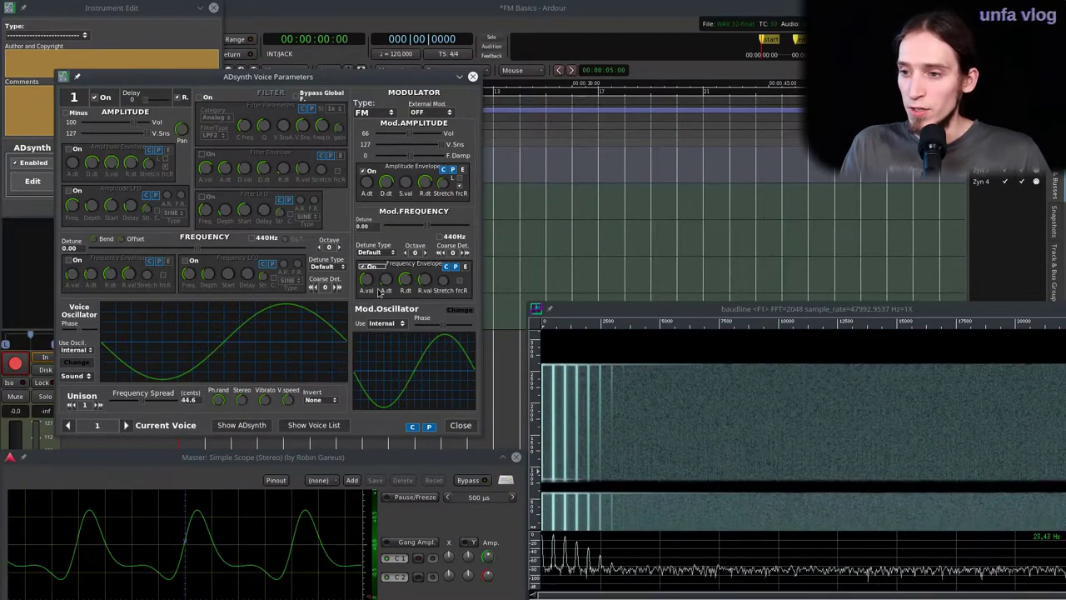
drag(372, 281, 373, 239)
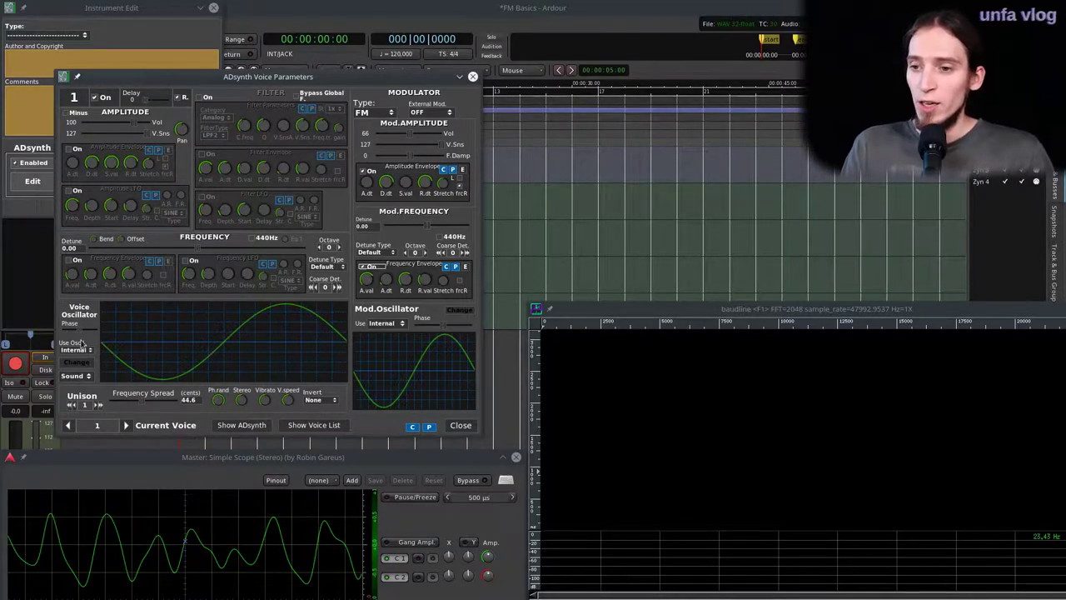
Turn on Voice 1's own Amplitude Envelope in the ADsynth Voice Parameters window.
click(70, 149)
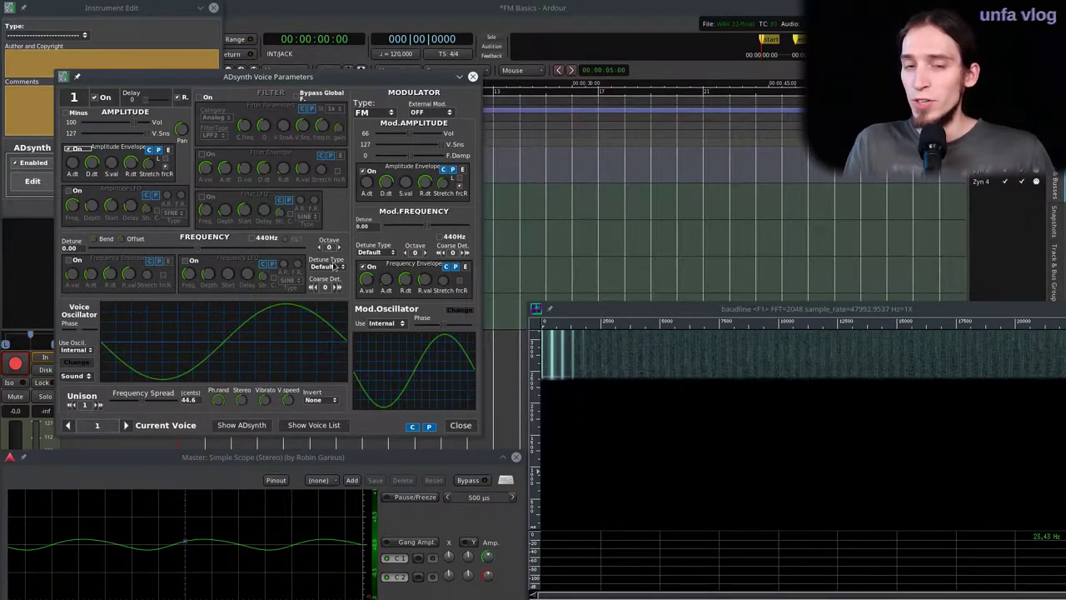
Close the Voice Parameters editor to return to the ADsynth global parameters.
click(461, 426)
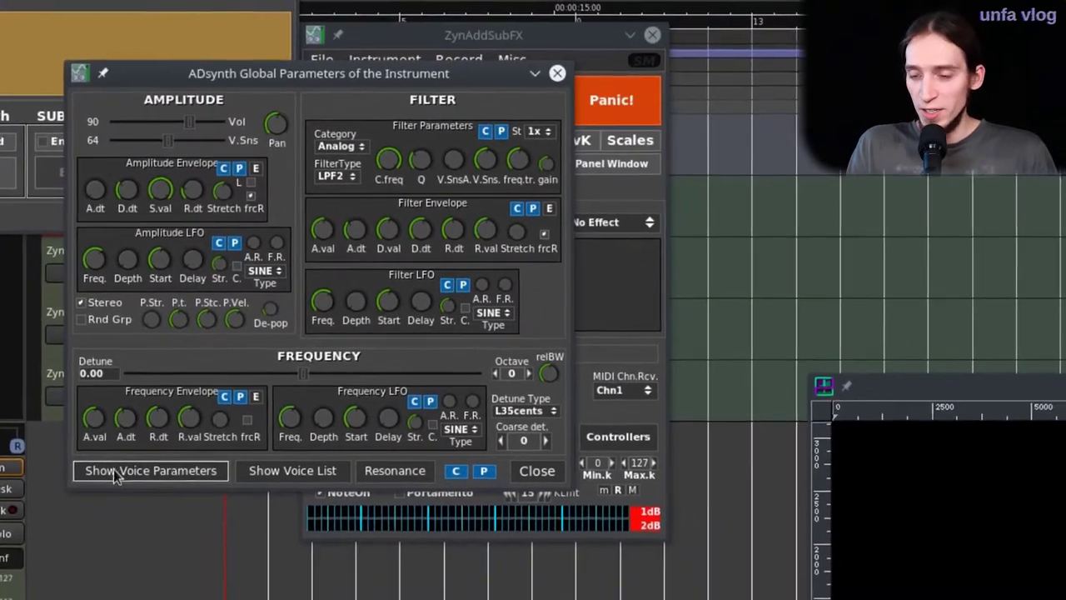
click(113, 470)
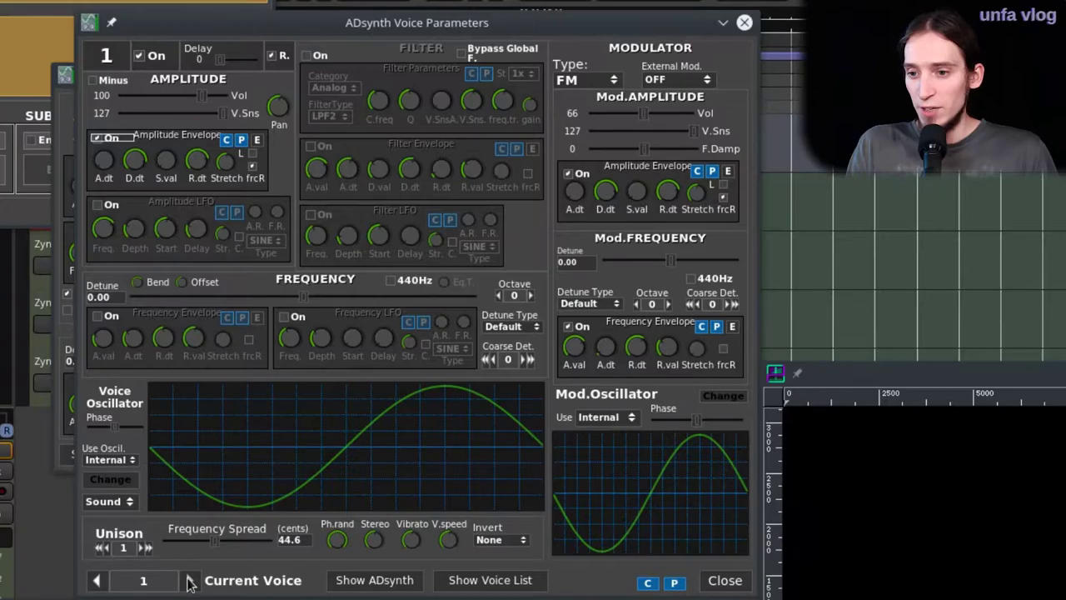
click(726, 580)
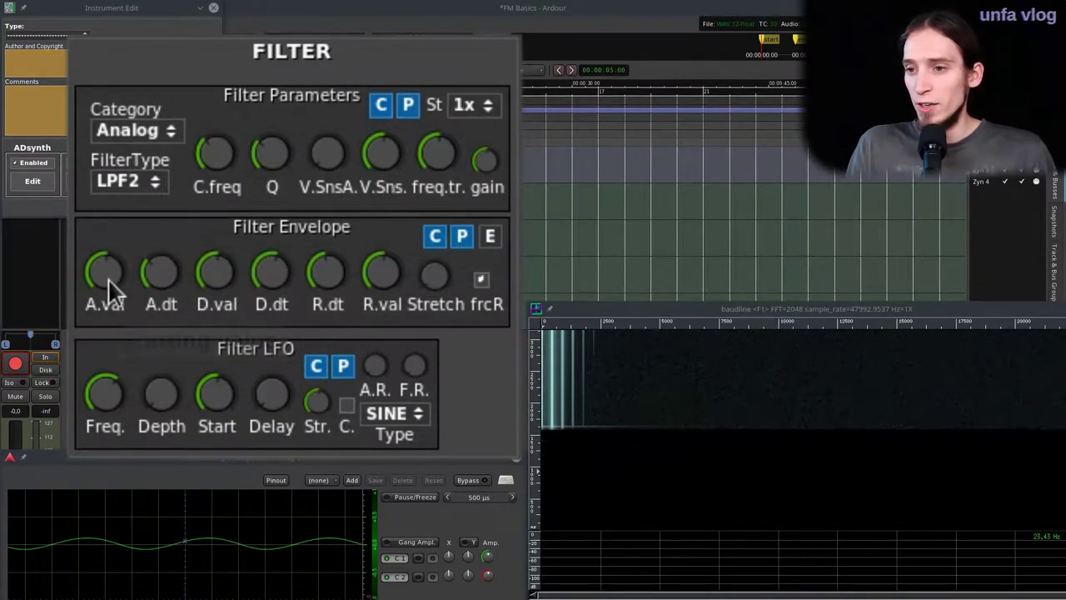
Raise the global filter envelope's A.val to 124 and A.dt to 103, and increase Q and D.dt.
drag(113, 248, 107, 75)
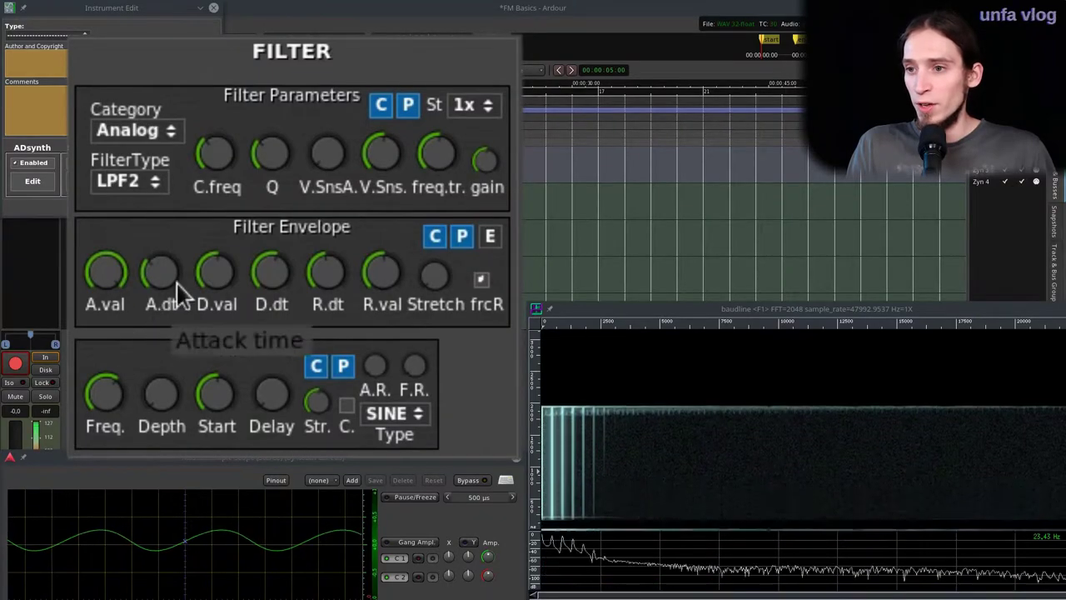
drag(169, 284, 173, 223)
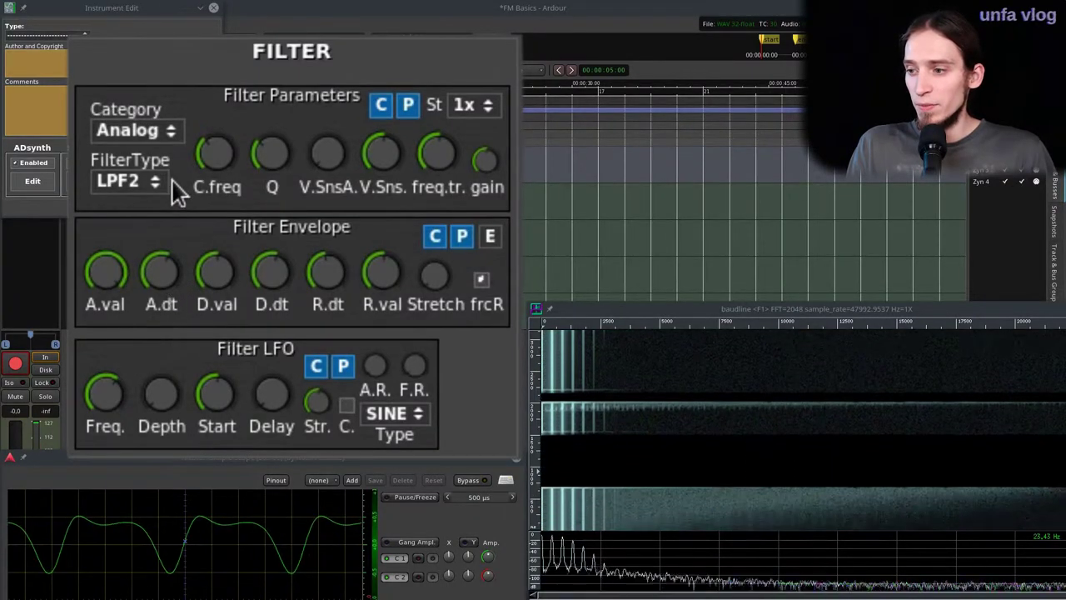
drag(161, 285, 168, 209)
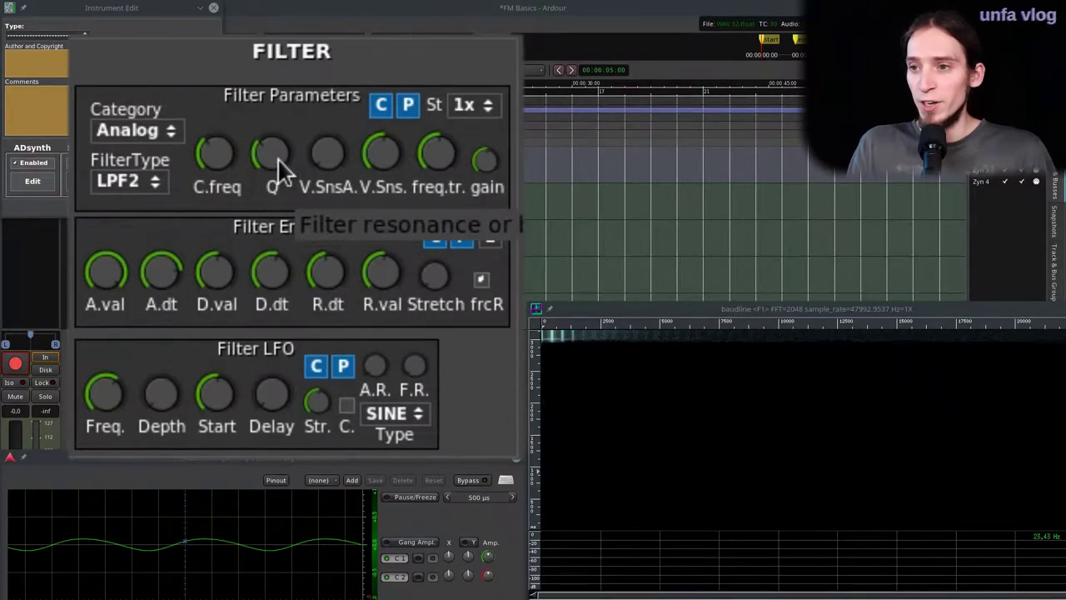
drag(278, 160, 273, 68)
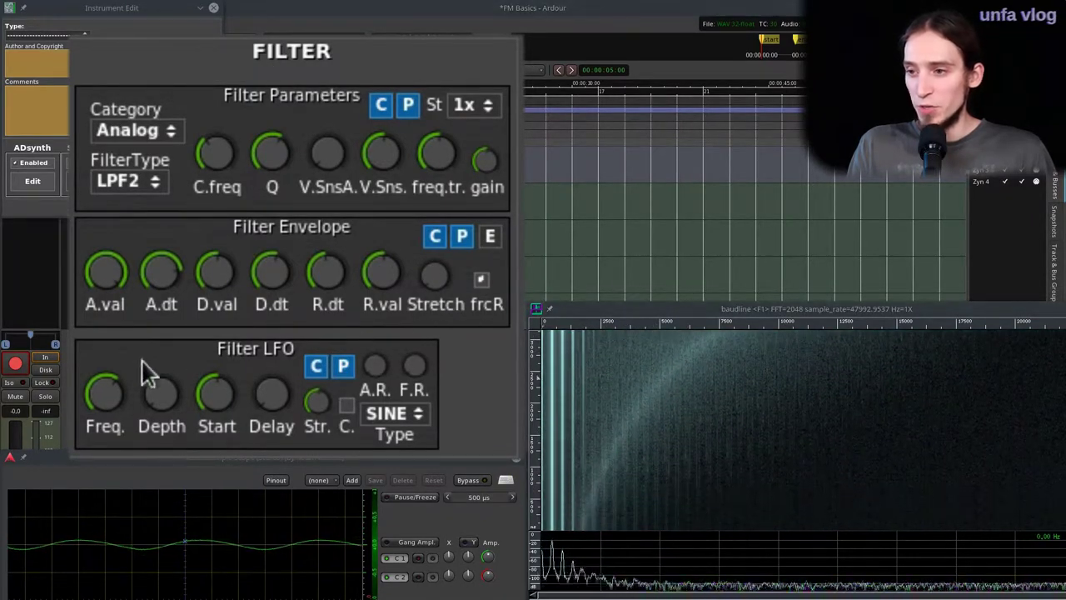
mouse_move(270, 153)
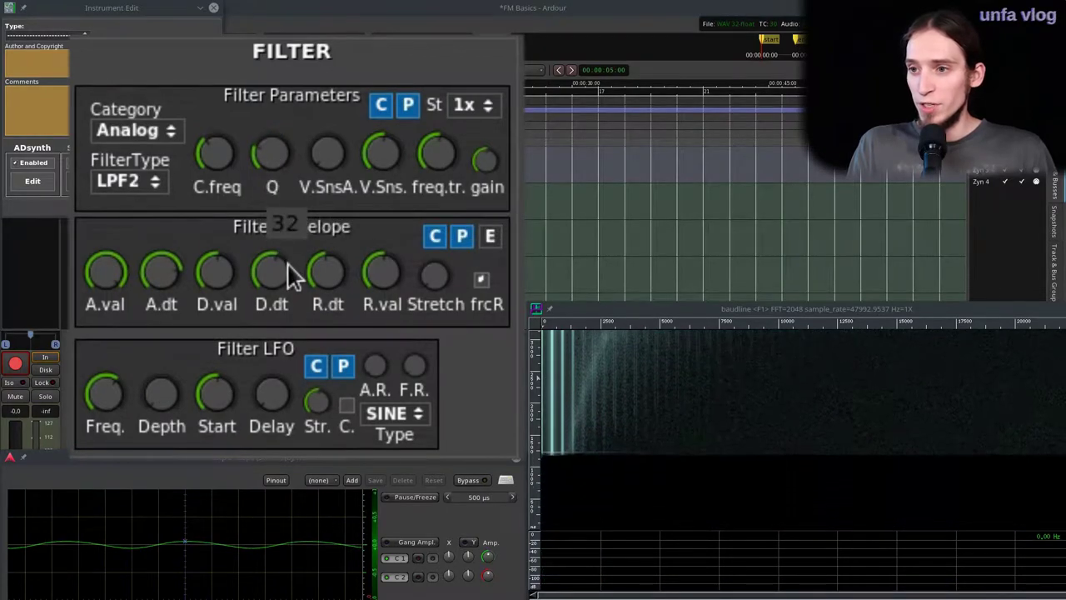
scroll(289, 265, down, 2)
scroll(263, 275, up, 3)
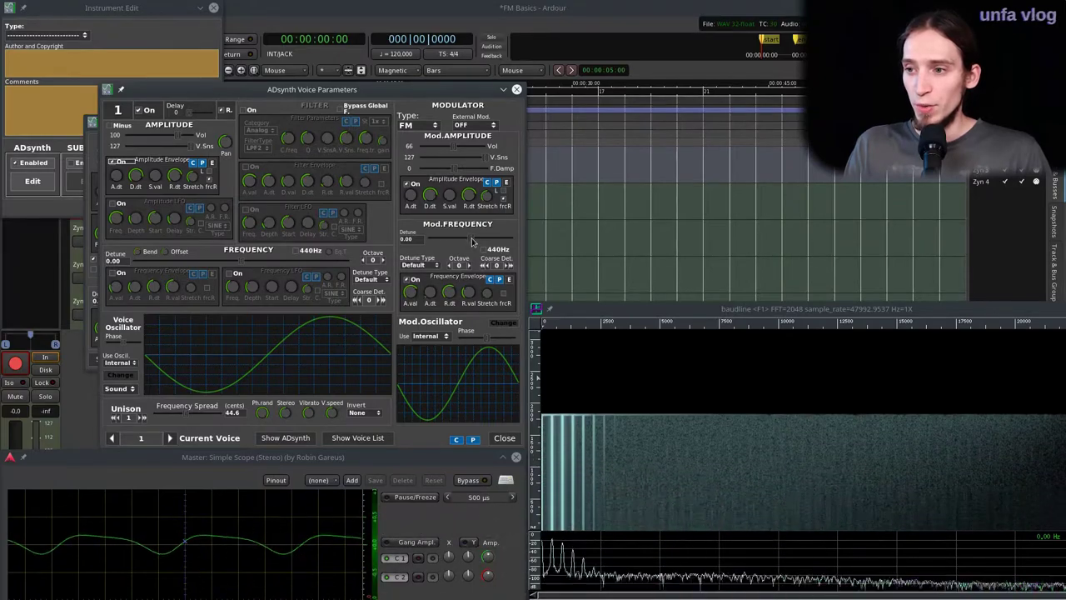
Raise the FM modulator's Mod.FREQUENCY Detune to about 5.63.
drag(472, 237, 480, 242)
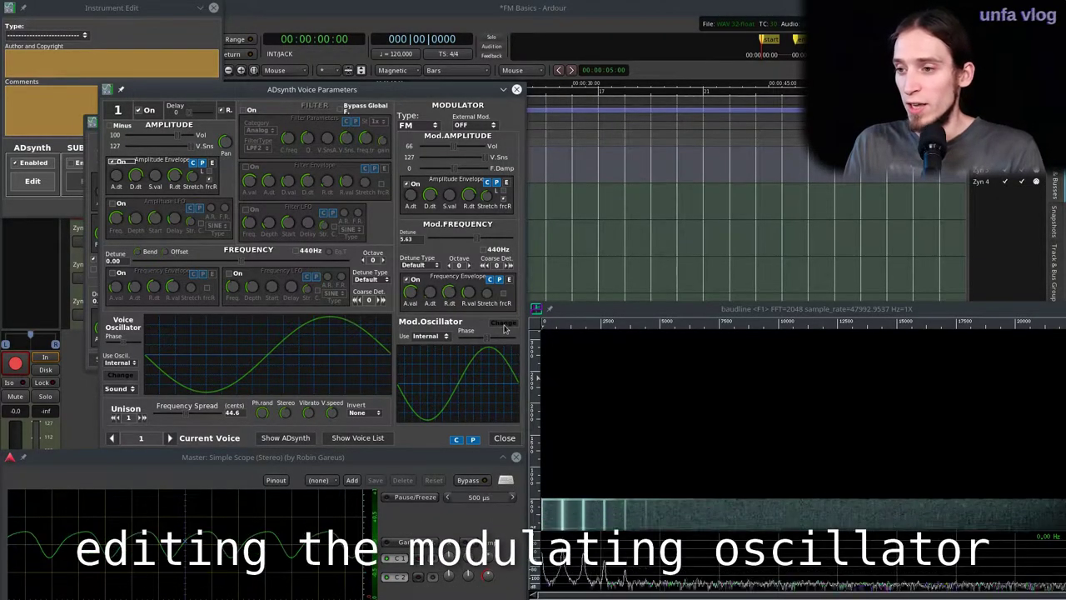
Shift the phase of harmonic 3 in the modulator oscillator's harmonic editor.
click(503, 322)
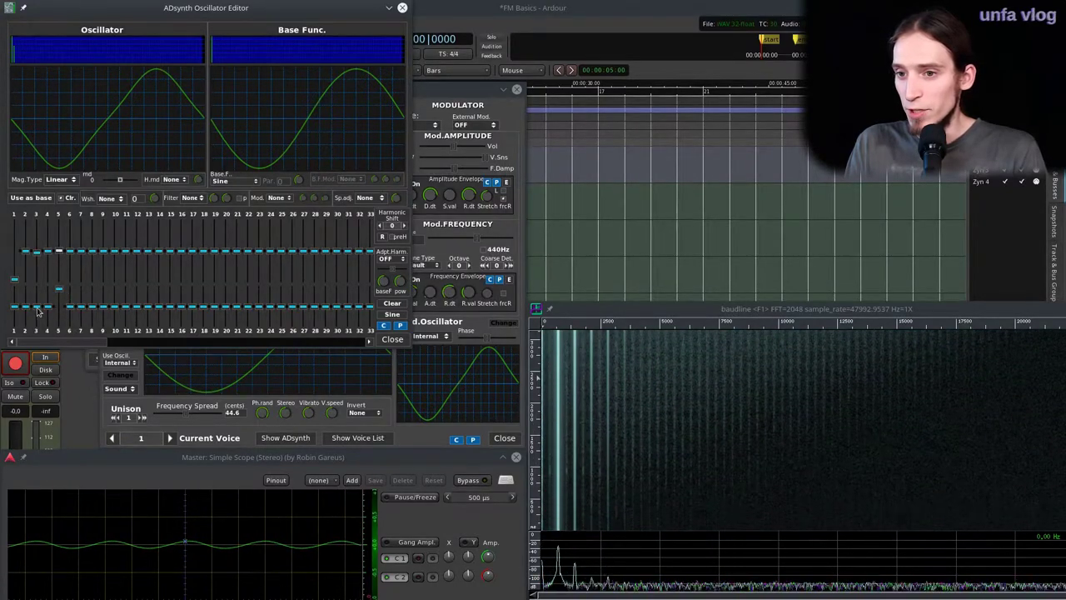
drag(36, 310, 39, 291)
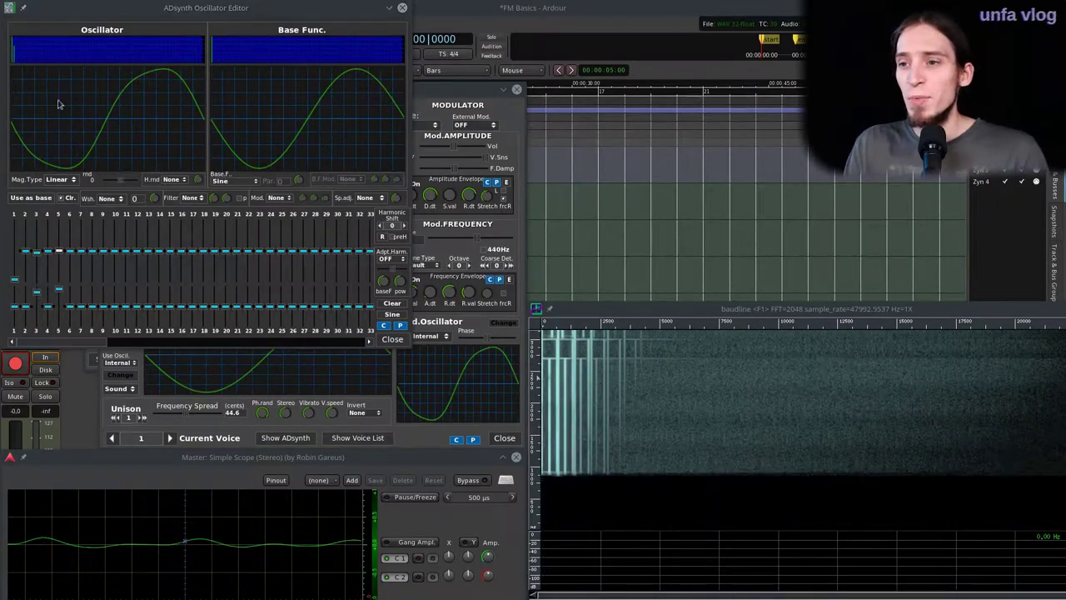
Switch to the carrier oscillator's editor and shift the fifth harmonic's phase.
click(392, 339)
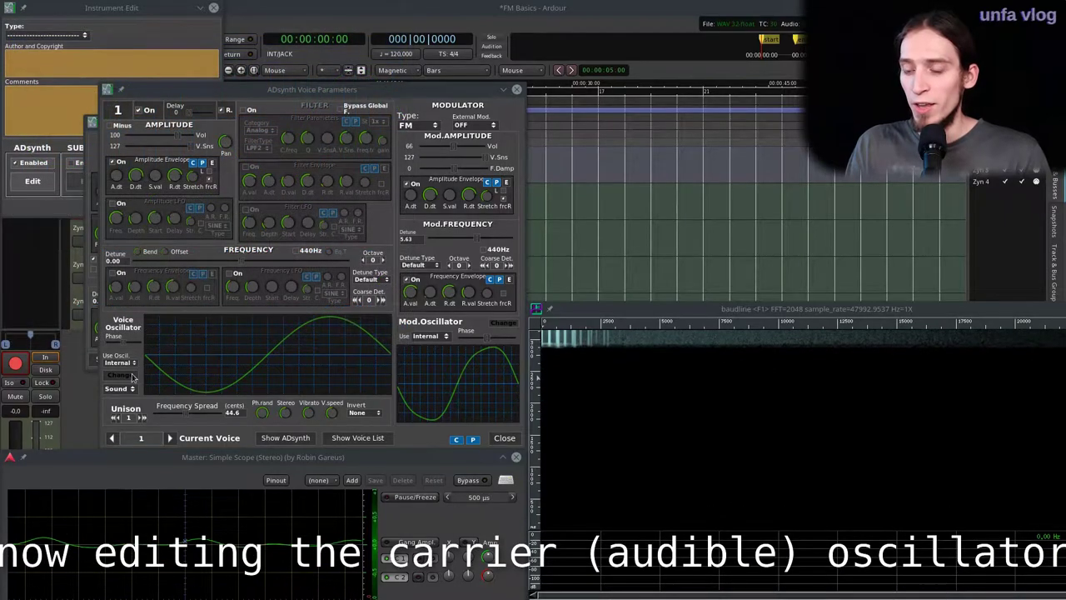
click(132, 378)
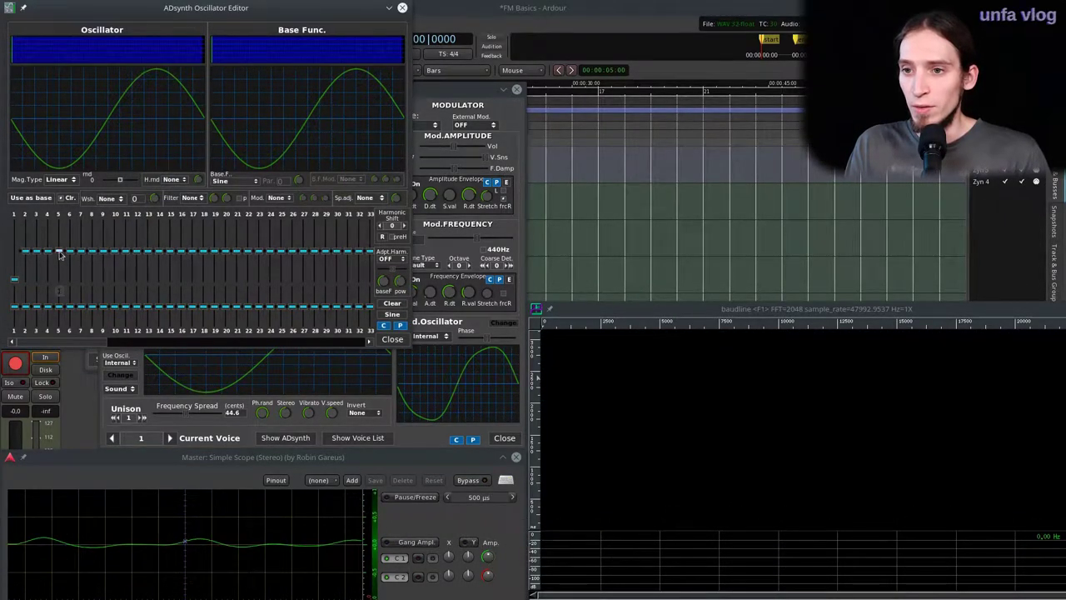
scroll(59, 254, up, 3)
drag(61, 310, 58, 298)
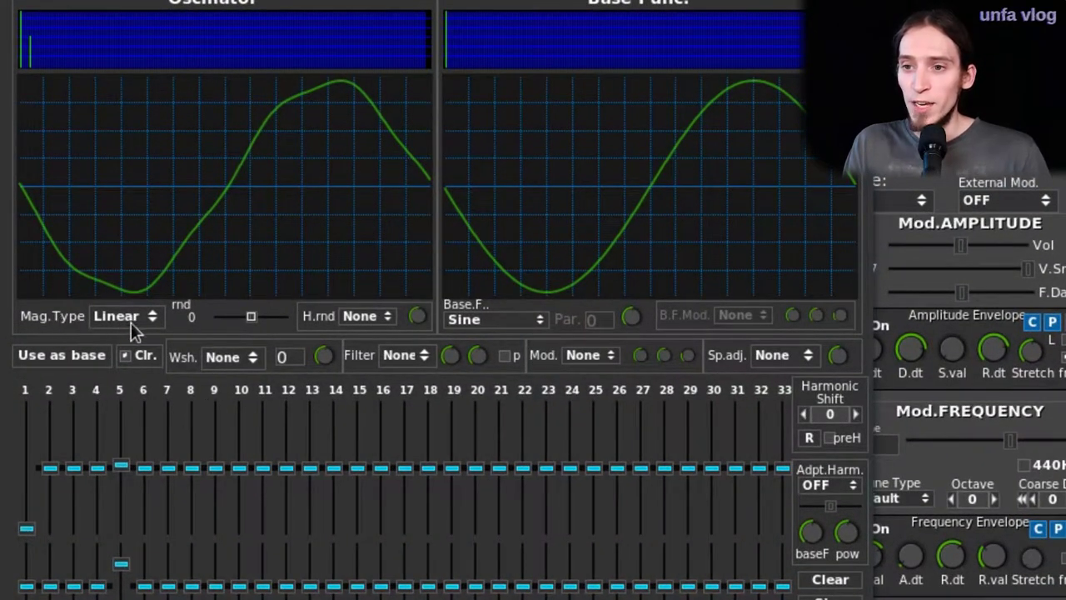
Set Mag.Type to -60dB, then raise and reset the fifth harmonic's magnitude.
click(131, 320)
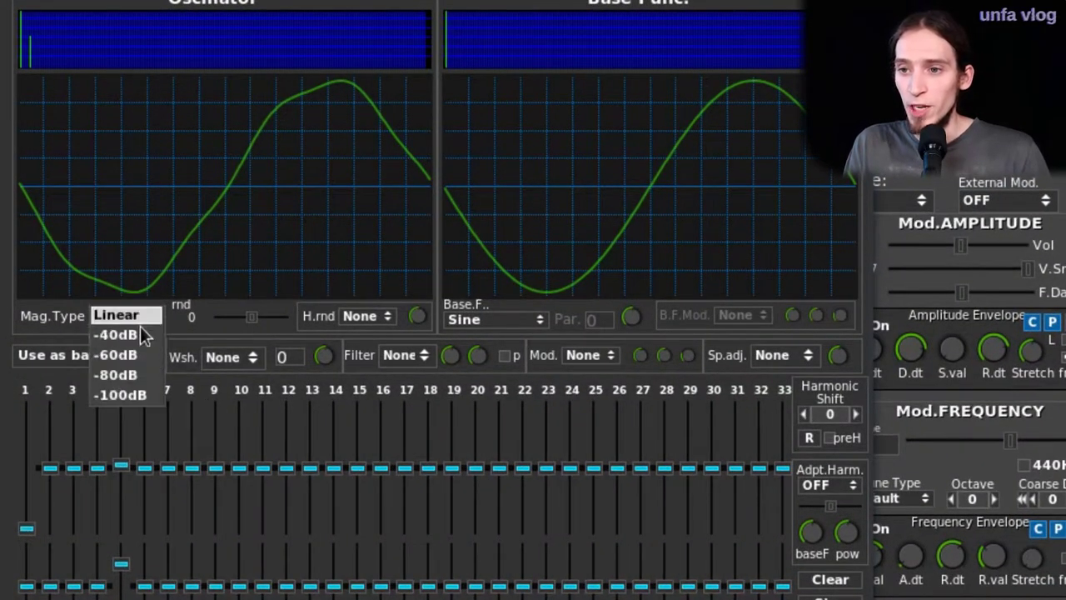
click(133, 354)
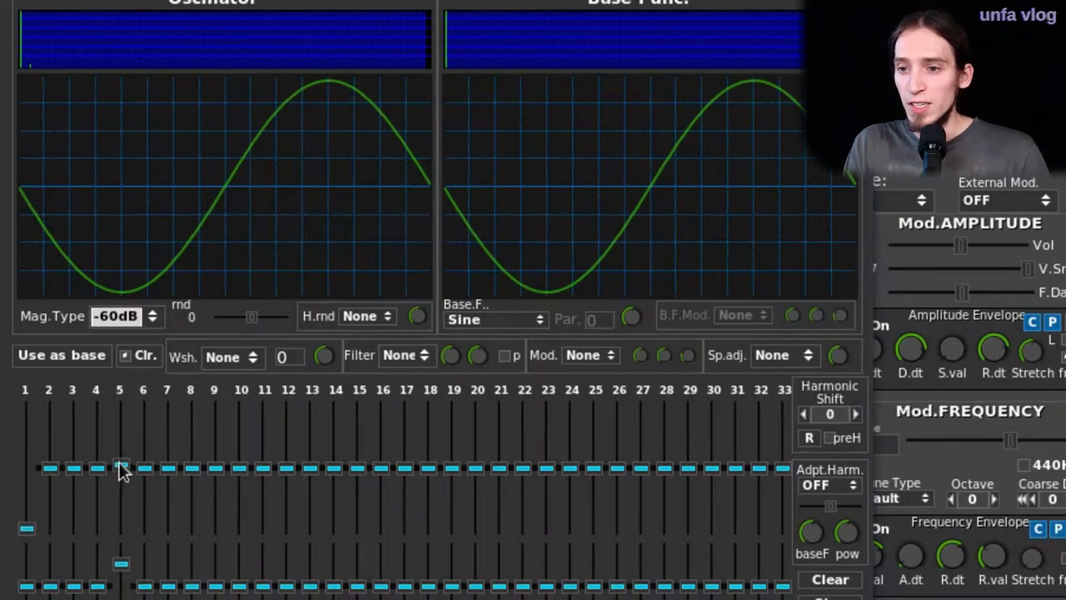
drag(120, 470, 120, 423)
right_click(59, 232)
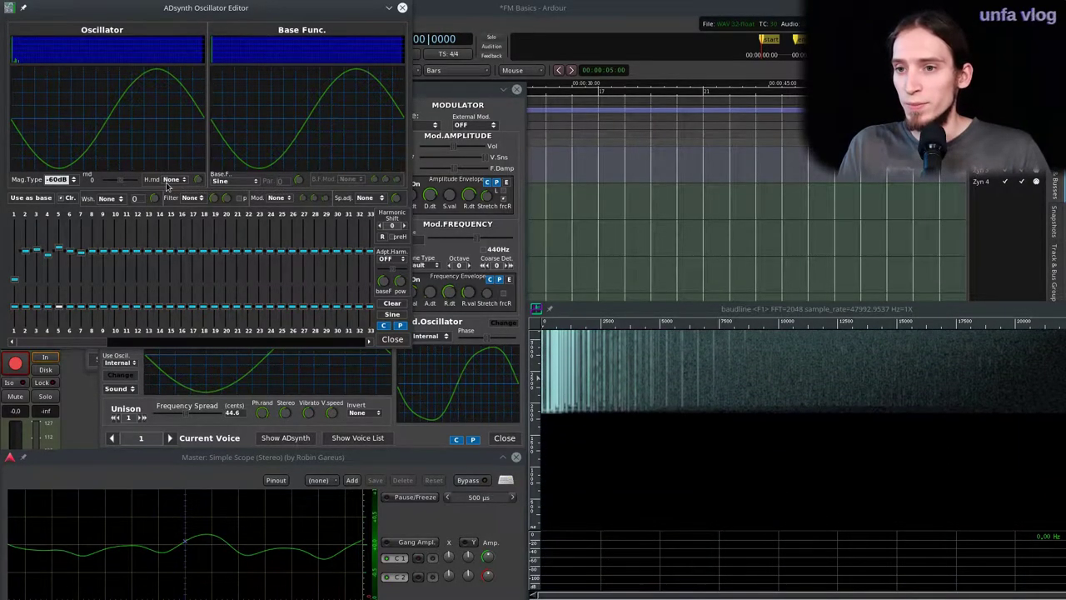
Audition Pow harmonic randomness, restore H.rnd to None, and close the Oscillator Editor.
click(176, 181)
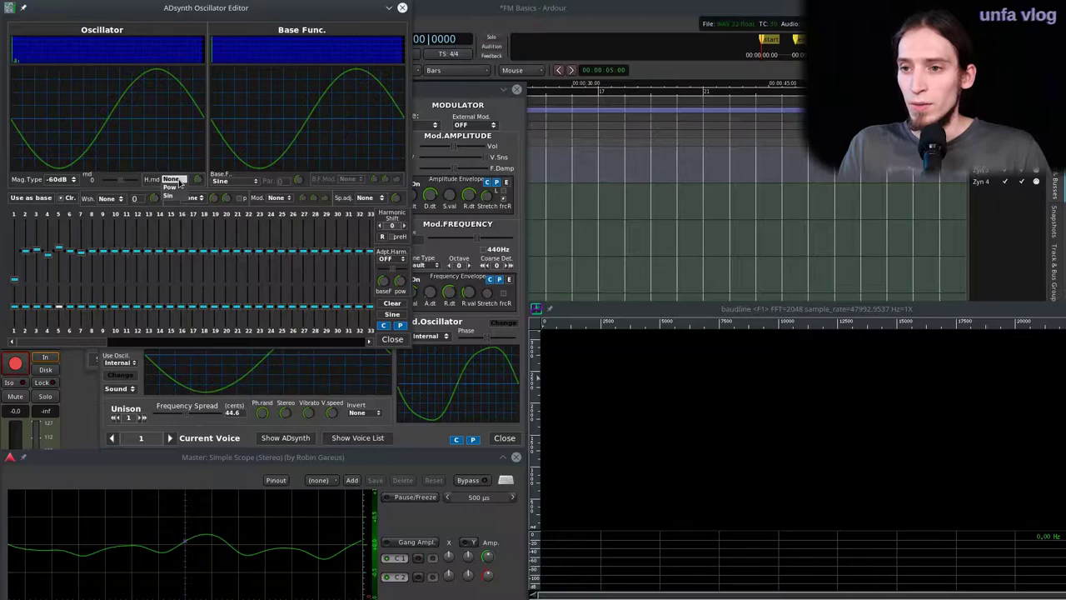
click(178, 182)
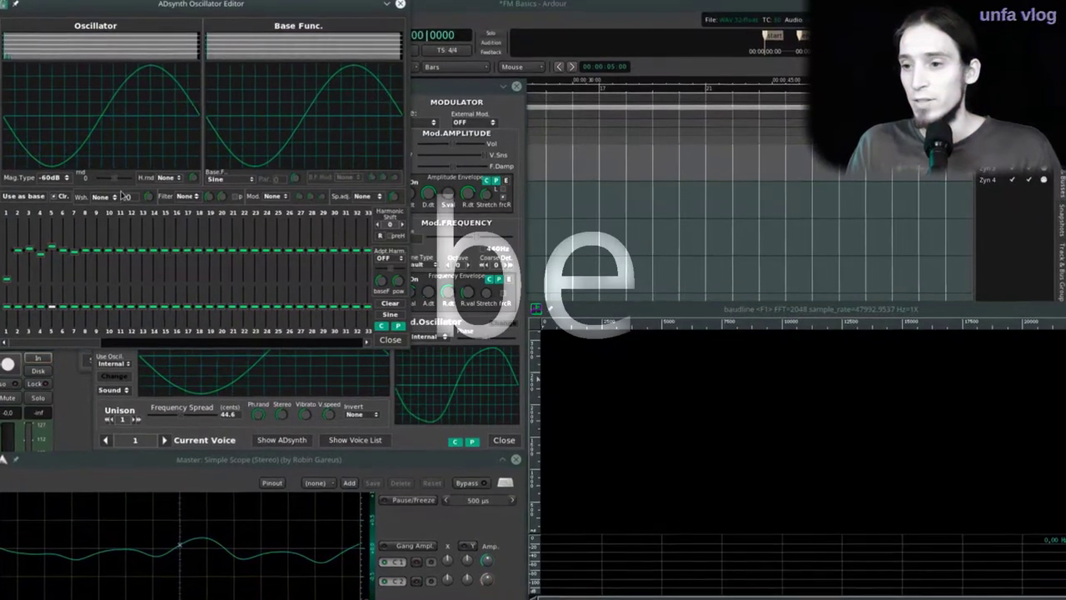
scroll(171, 180, down, 1)
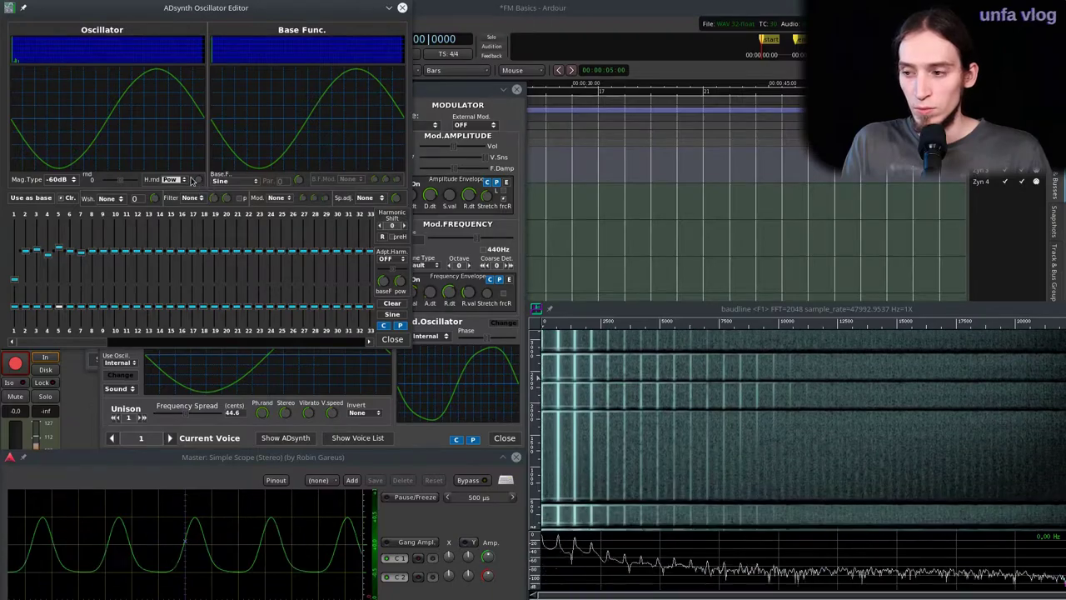
click(171, 180)
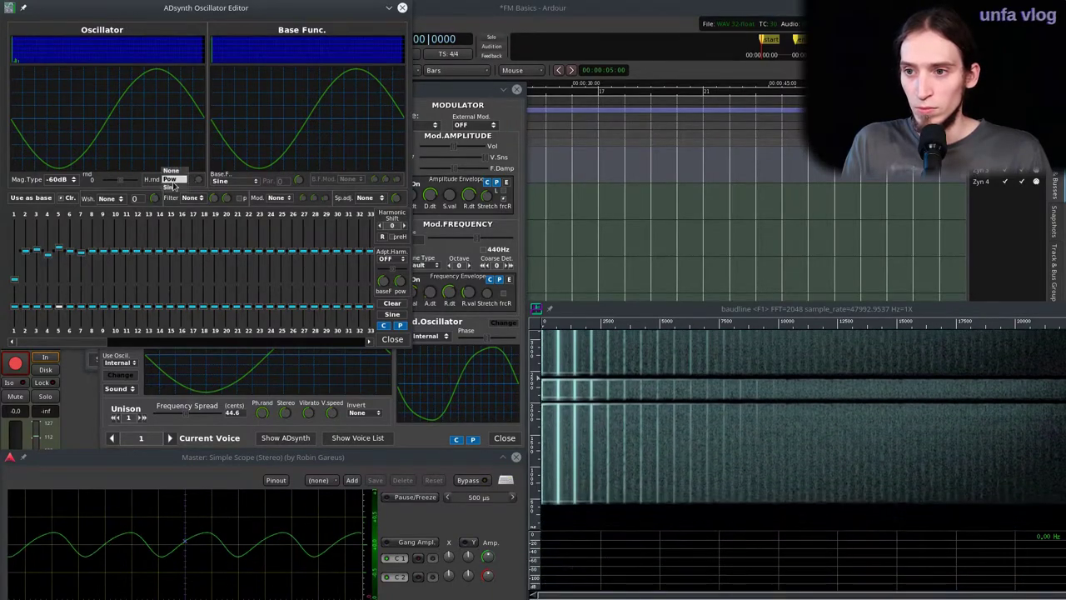
click(170, 171)
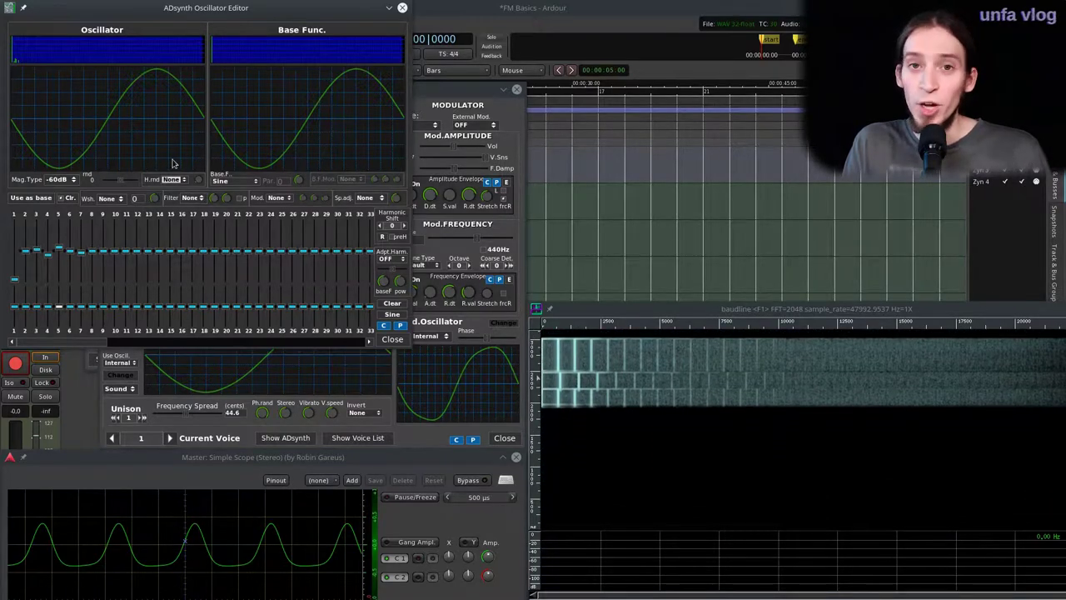
click(387, 340)
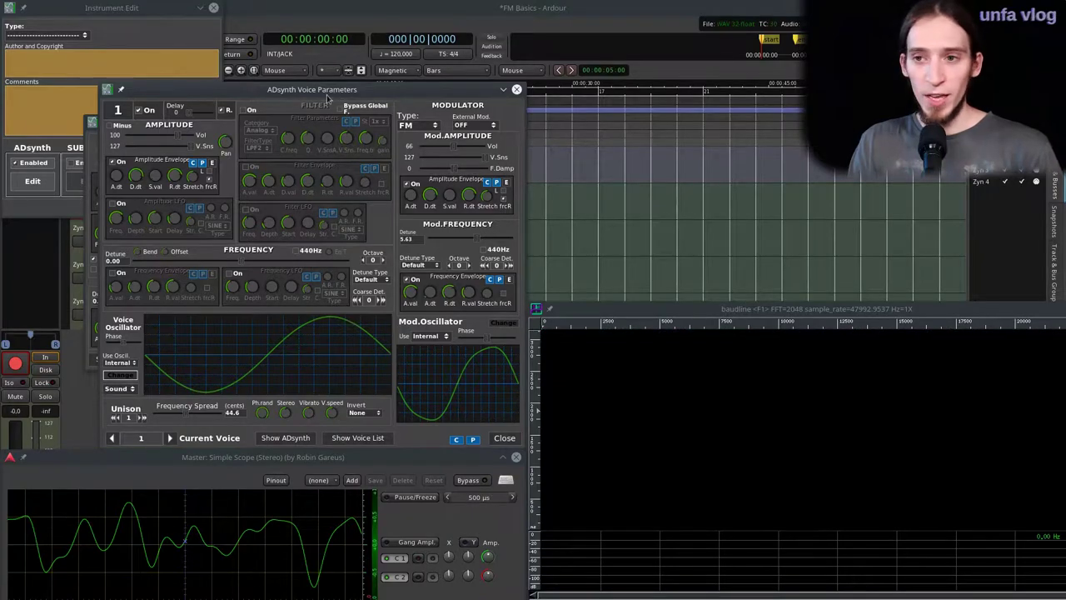
Close ADsynth Voice Parameters and raise the main ZynAddSubFX window with its effects section.
click(504, 438)
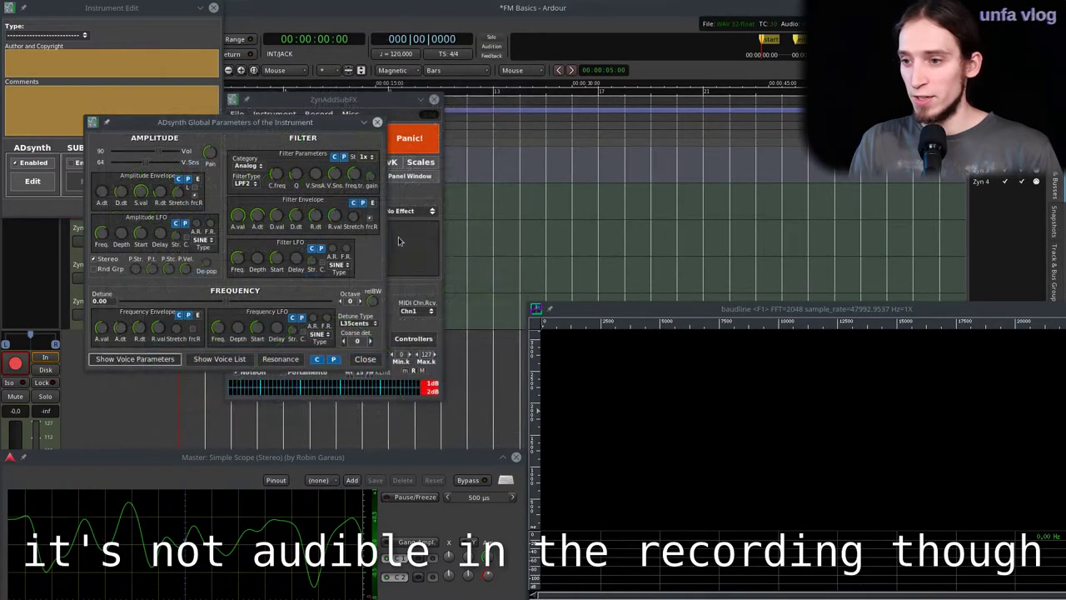
click(415, 194)
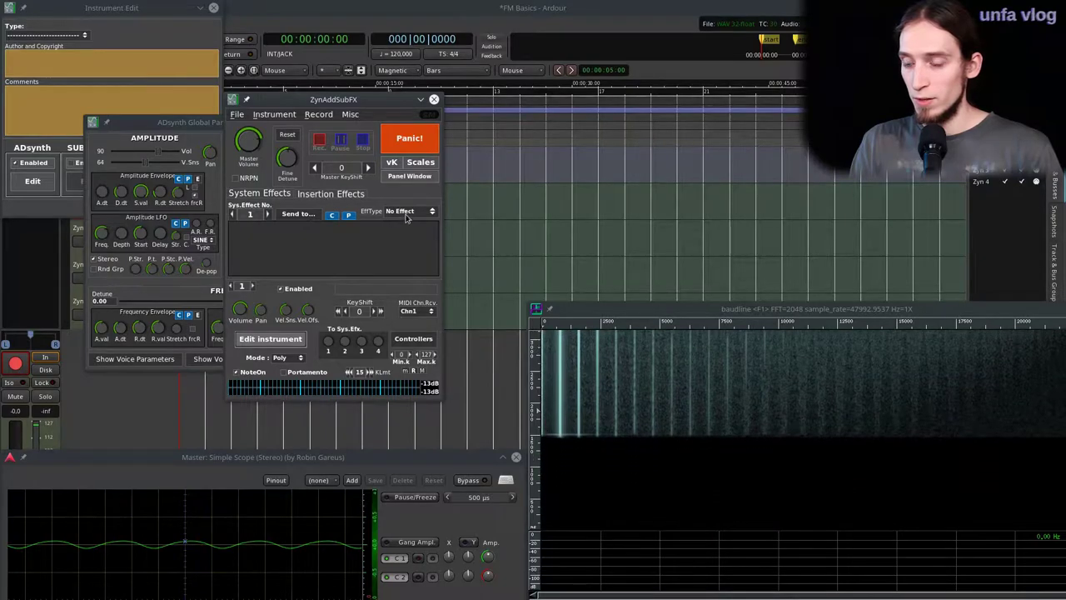
Put a Distortion effect on Part 1 in insertion effect slot 1.
click(331, 193)
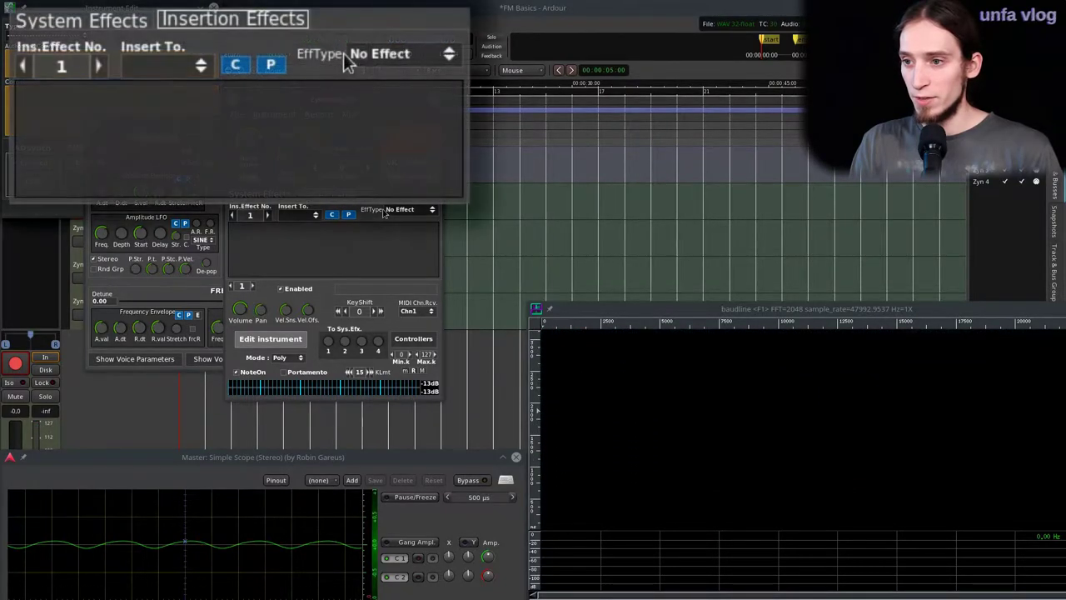
click(303, 218)
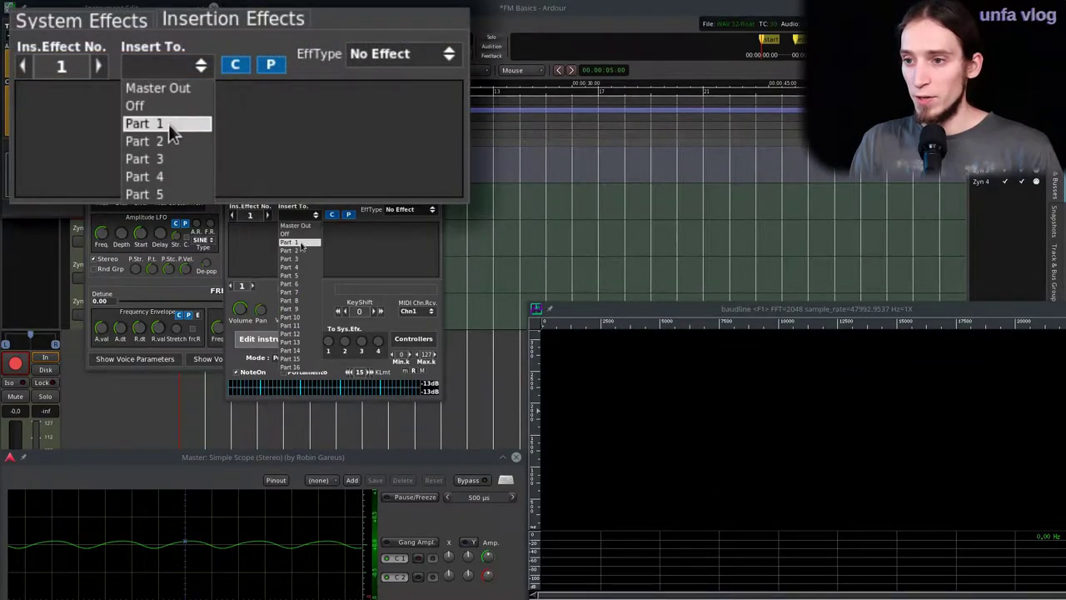
click(300, 243)
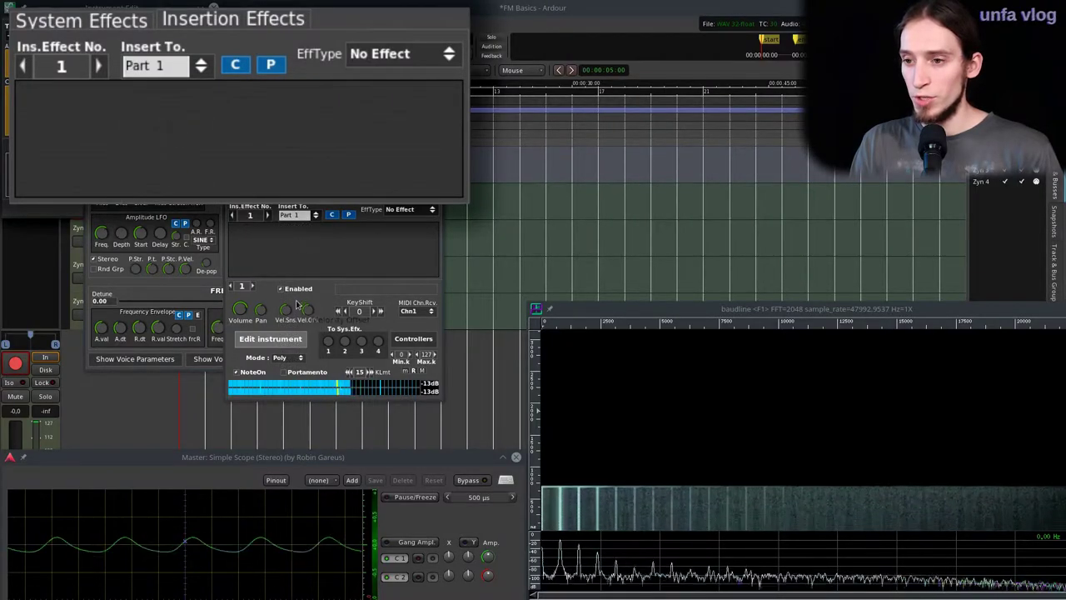
click(402, 210)
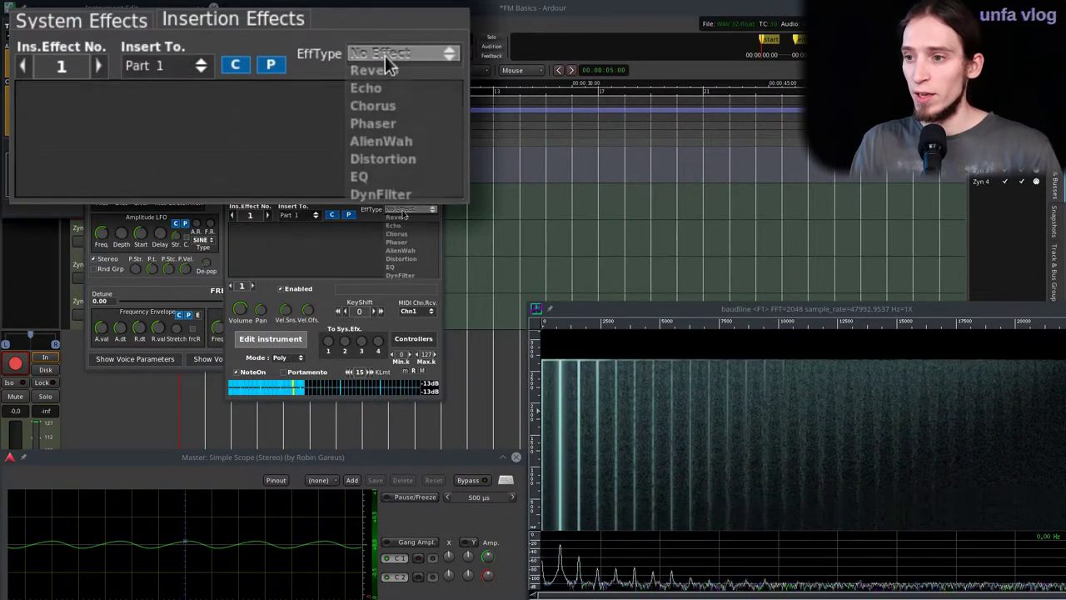
click(411, 258)
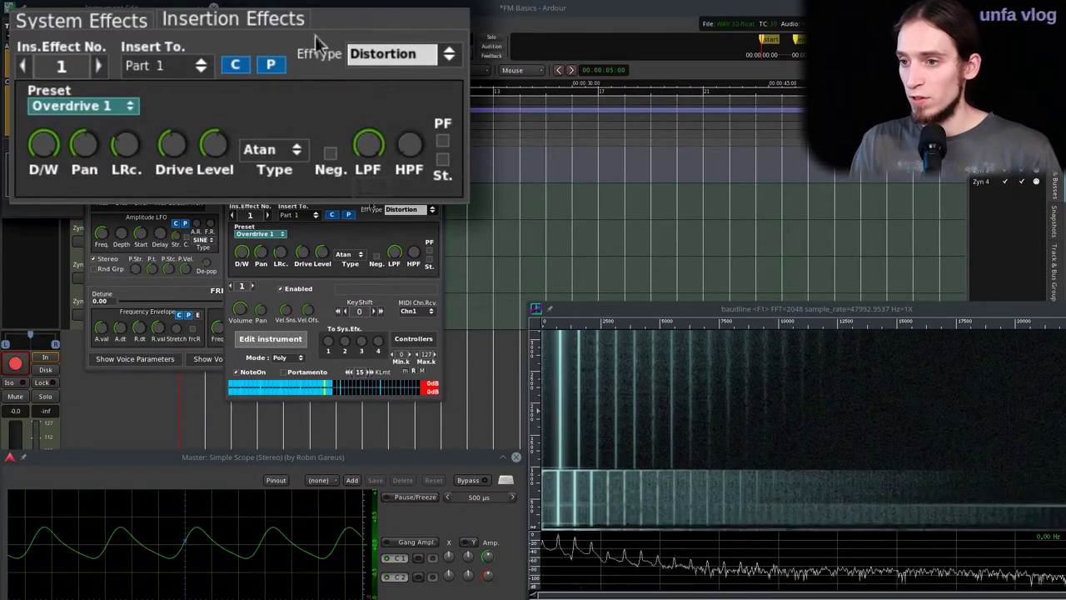
Raise the Overdrive's drive, lower its pan, adjust dry/wet, and advance to slot 2.
mouse_move(178, 143)
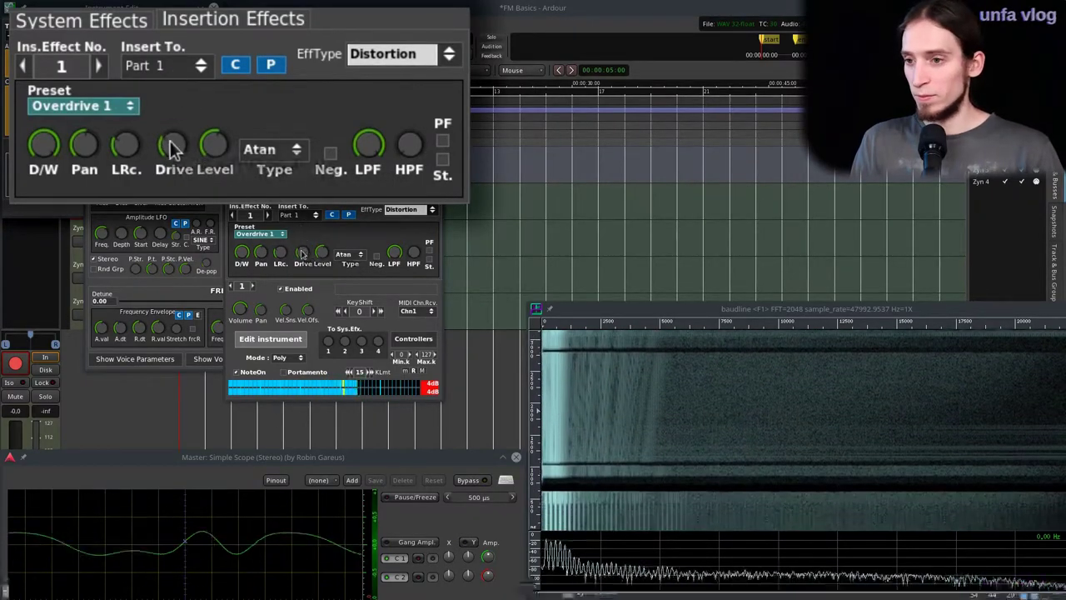
drag(167, 147, 176, 138)
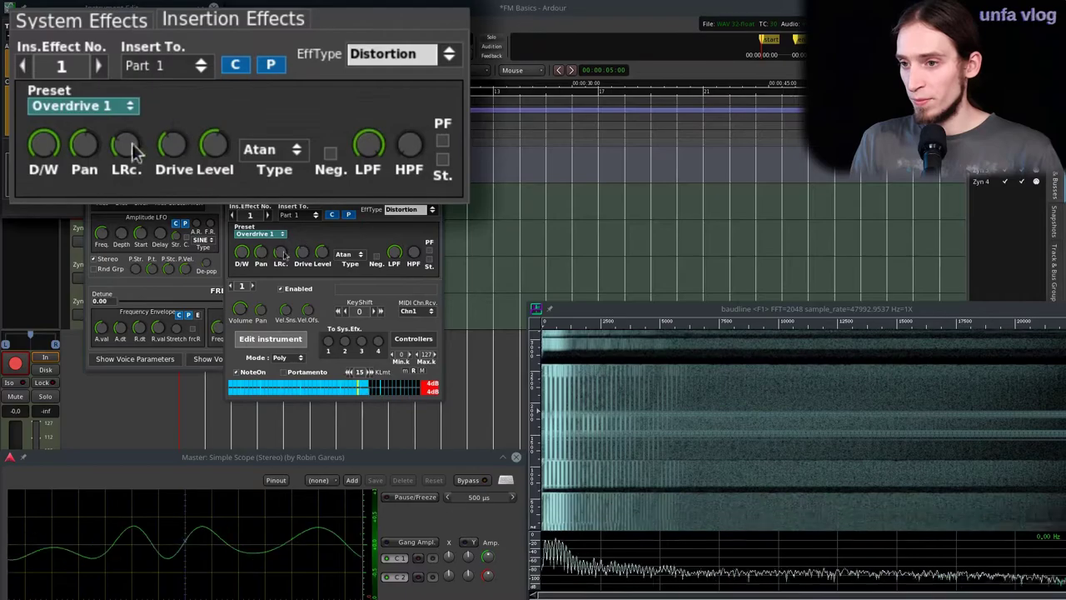
drag(254, 253, 258, 325)
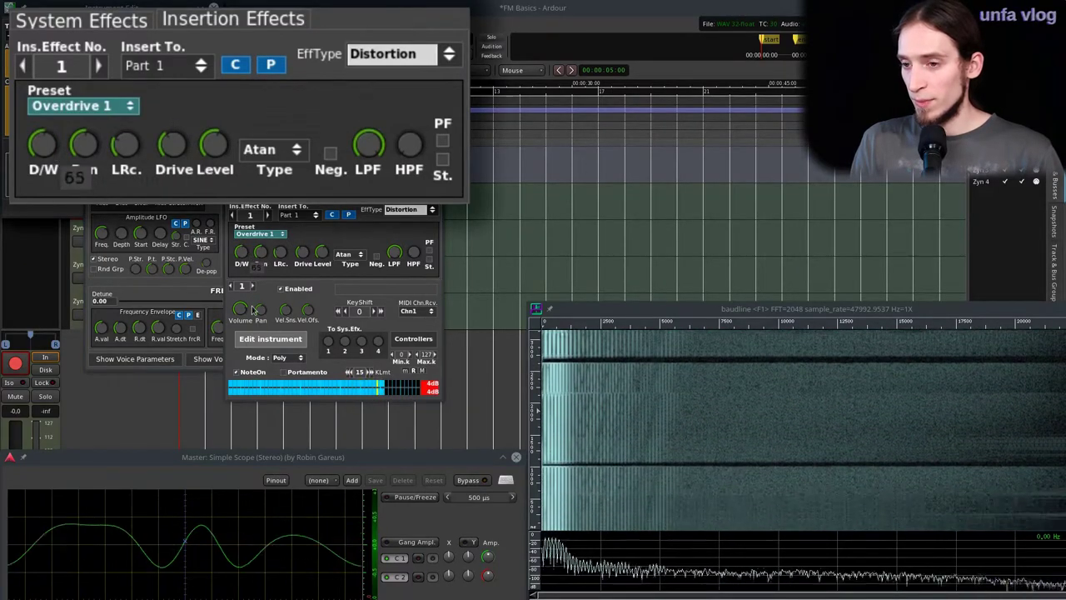
mouse_move(246, 263)
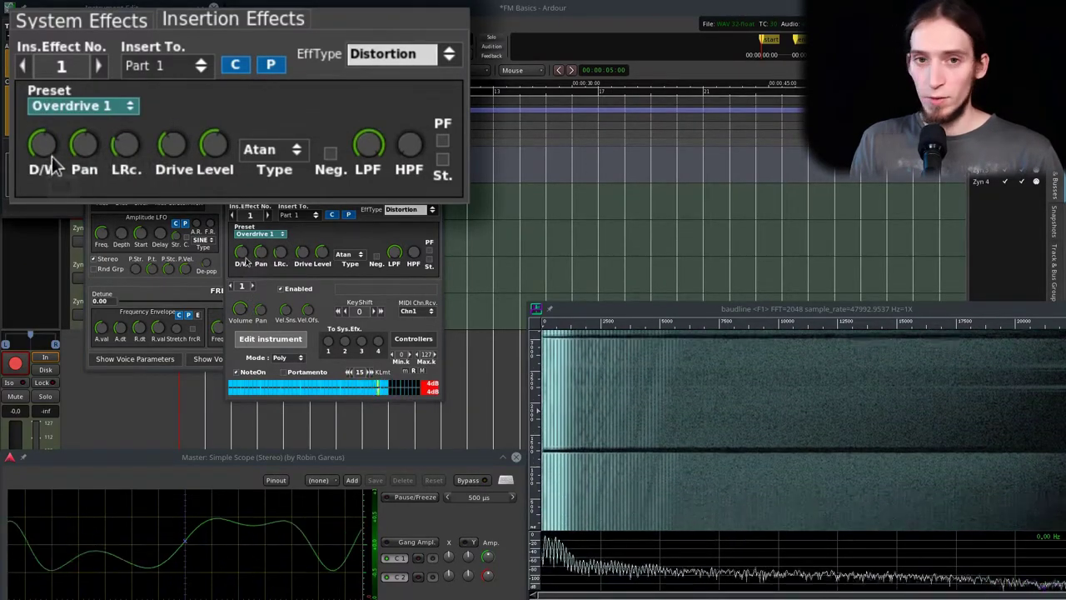
drag(52, 156, 40, 144)
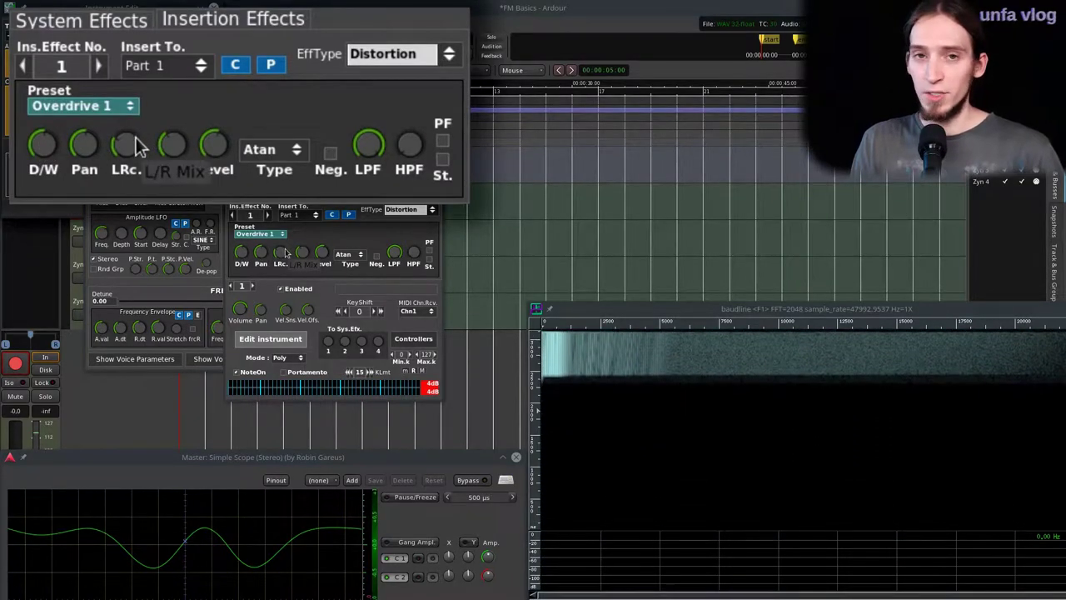
click(98, 64)
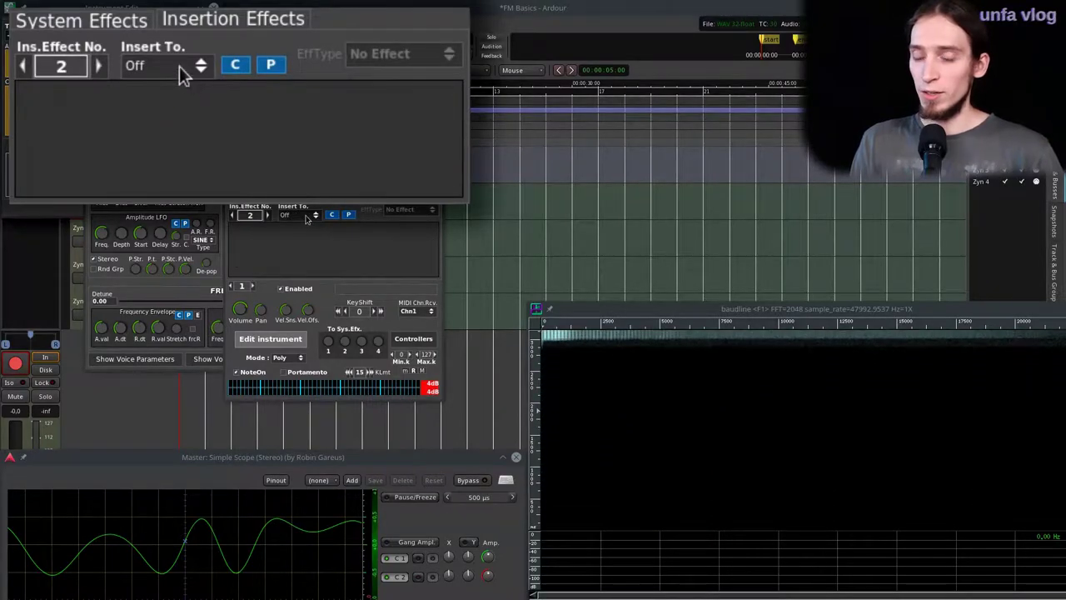
Insert a Reverb on Part 1 in slot 2, raising then zeroing its dry/wet.
click(179, 66)
click(221, 81)
click(409, 53)
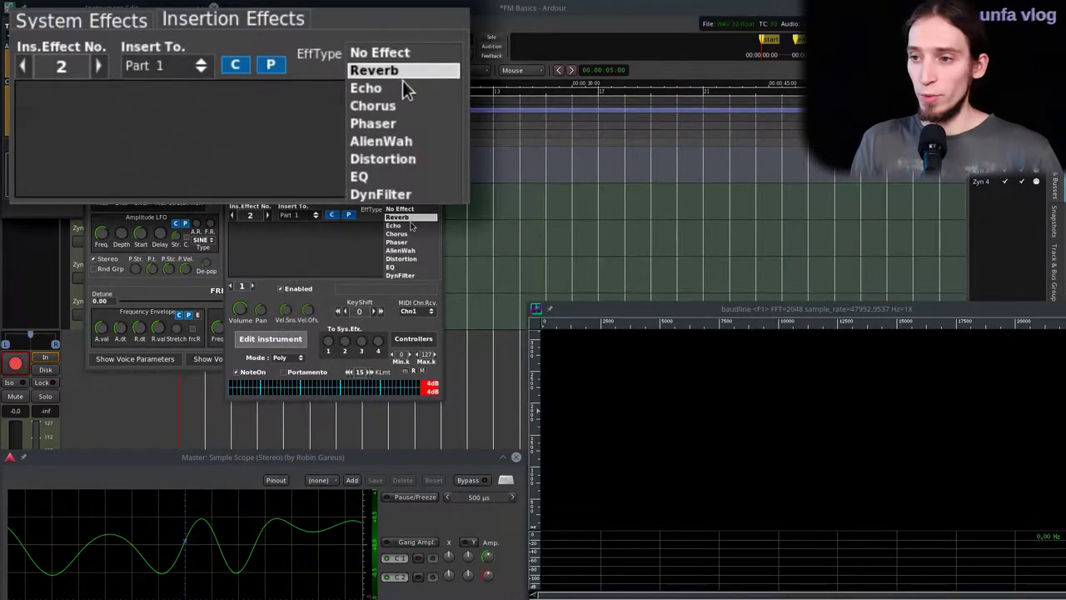
click(403, 80)
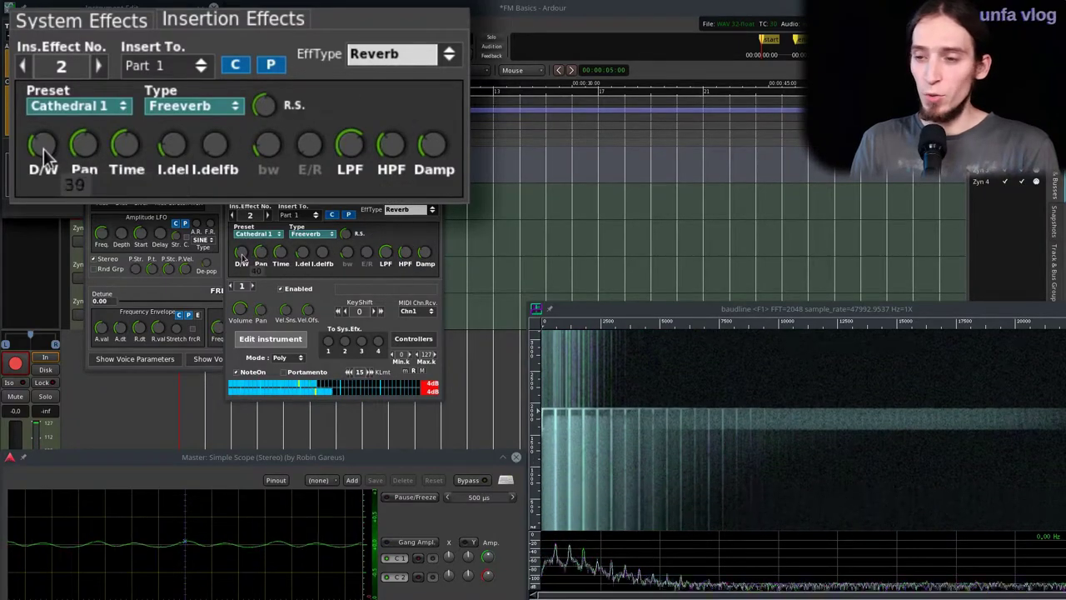
drag(44, 149, 43, 125)
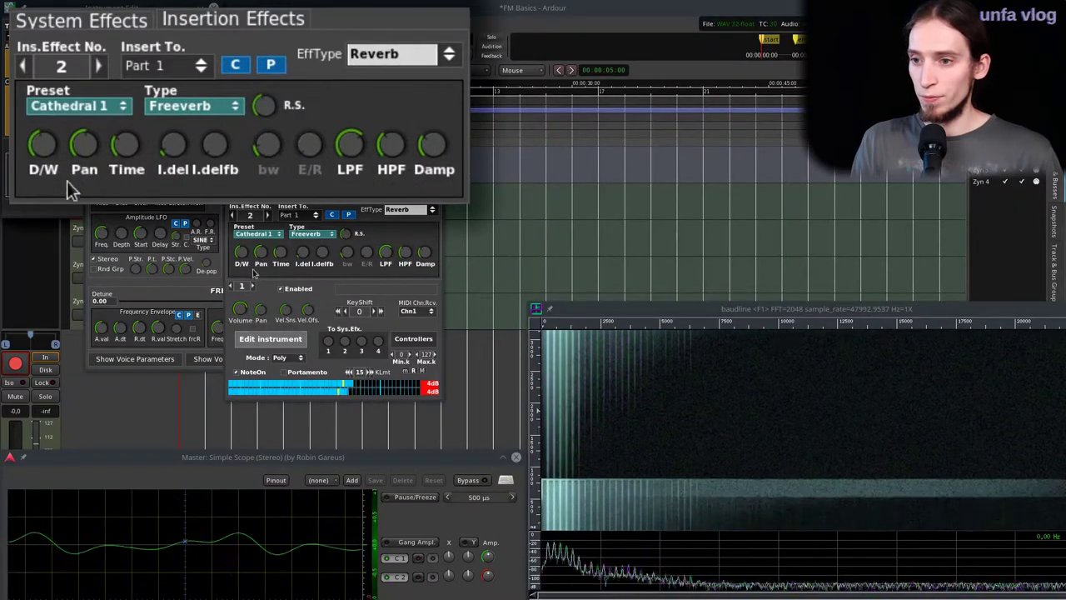
drag(48, 147, 55, 175)
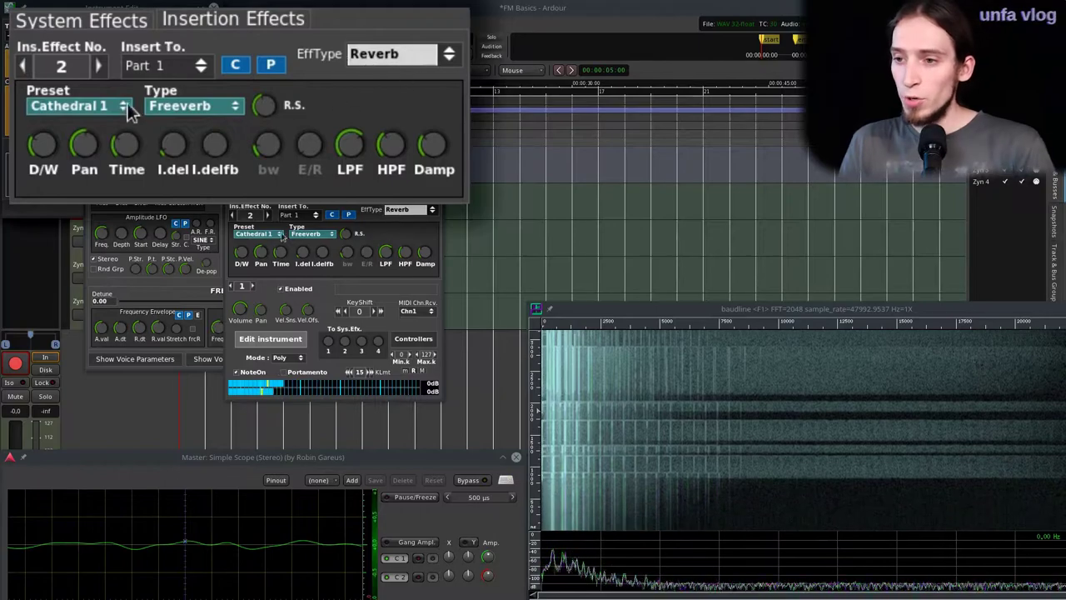
Put an EQ on Part 1 in insertion effect slot 3.
click(98, 65)
click(187, 65)
click(186, 85)
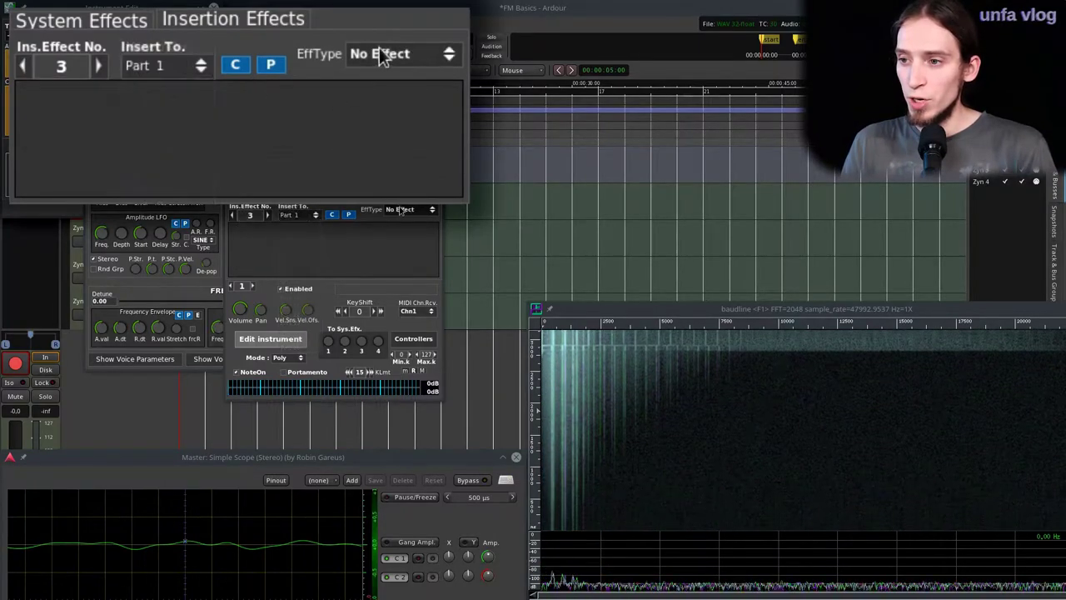
click(379, 52)
click(382, 181)
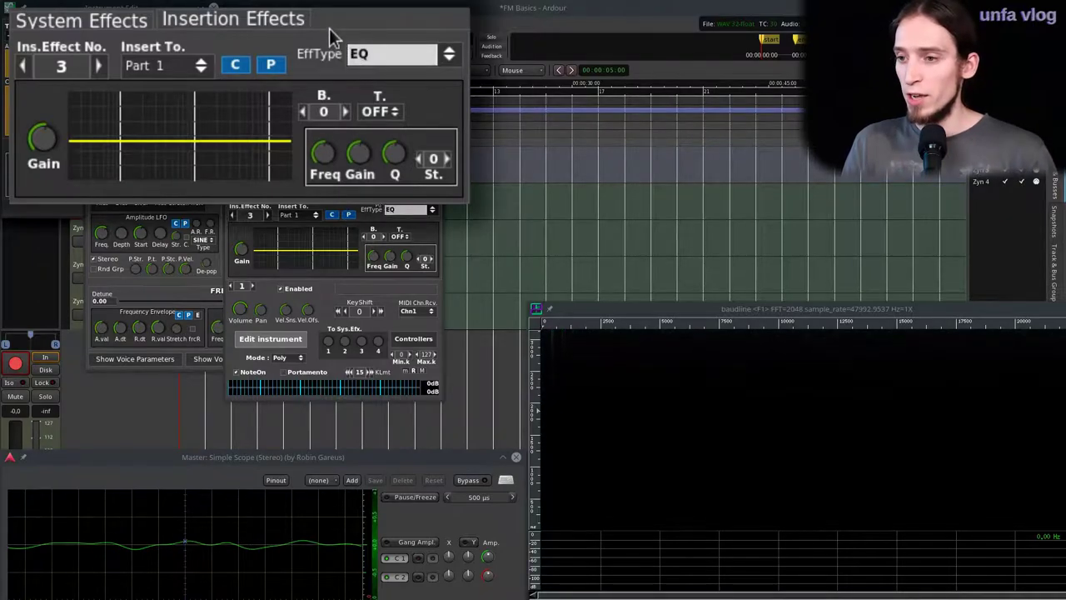
Make the EQ band a high shelf (HSh) and boost its gain.
click(398, 237)
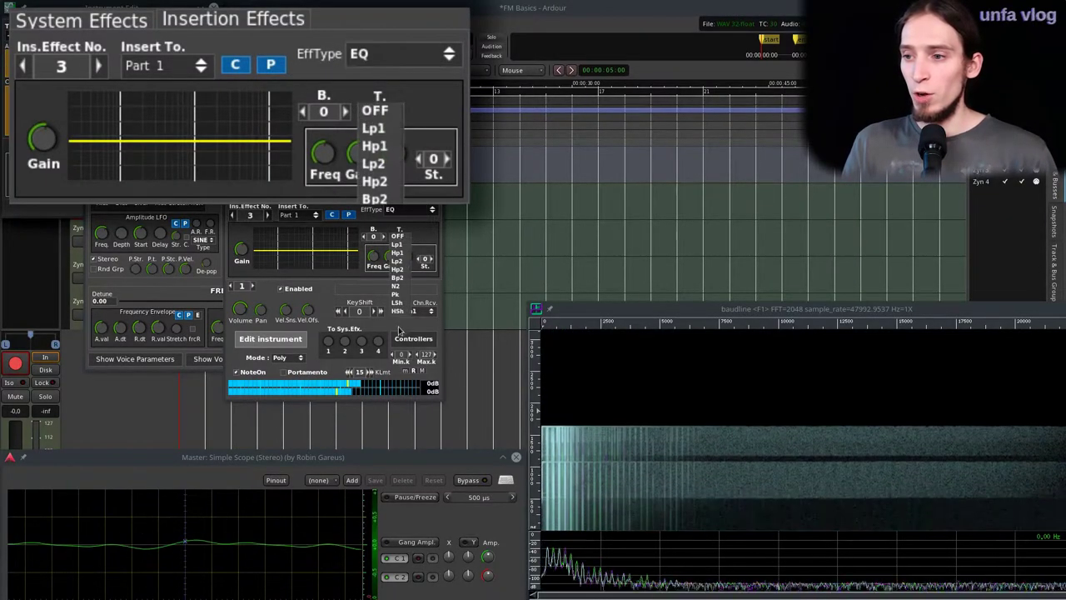
click(398, 311)
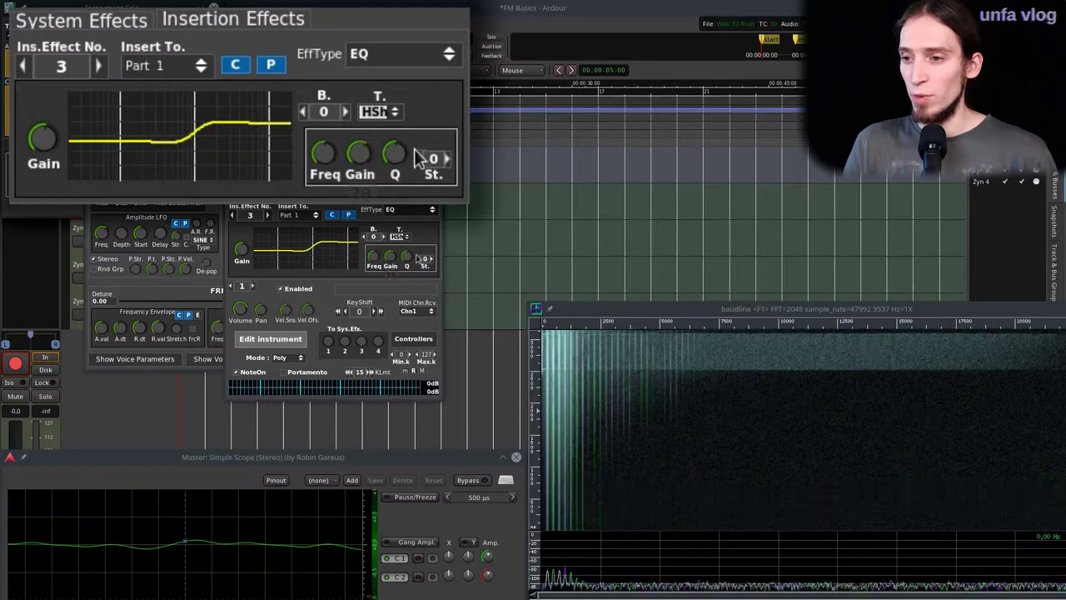
drag(360, 154, 366, 158)
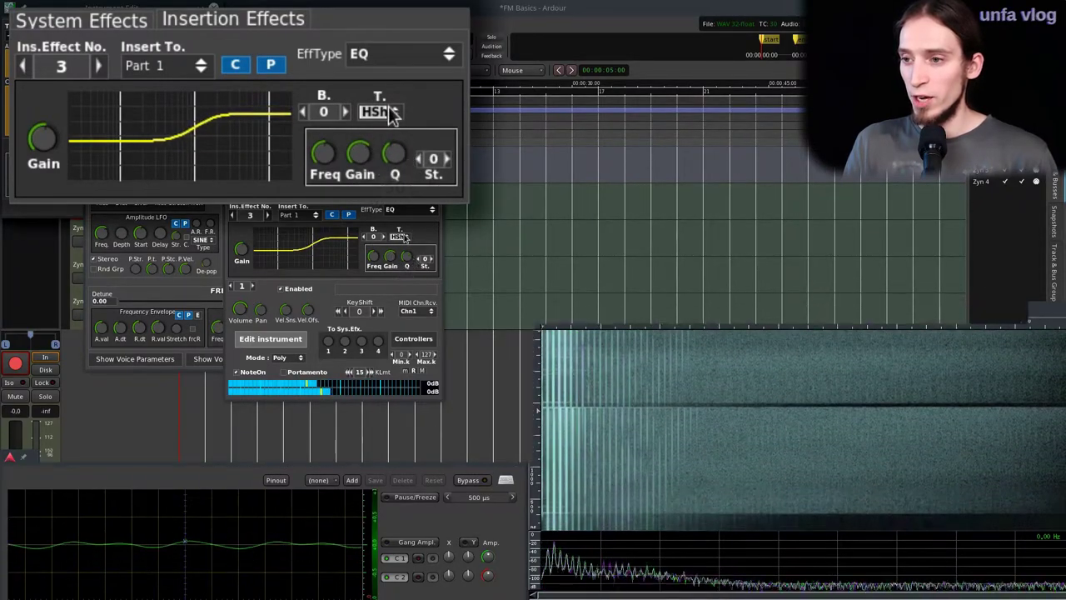
drag(366, 155, 416, 192)
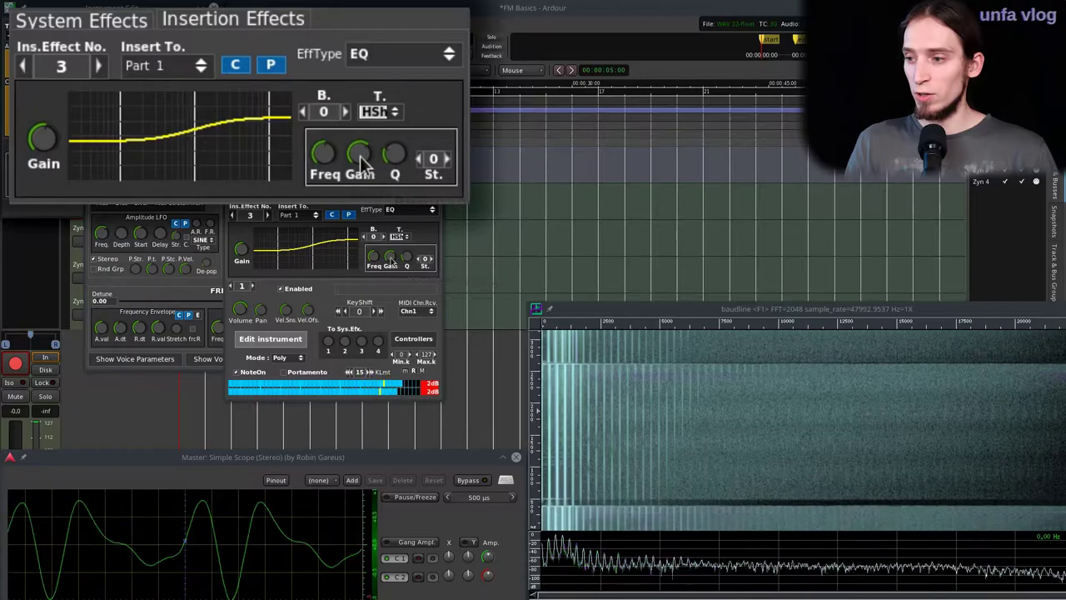
drag(360, 156, 360, 159)
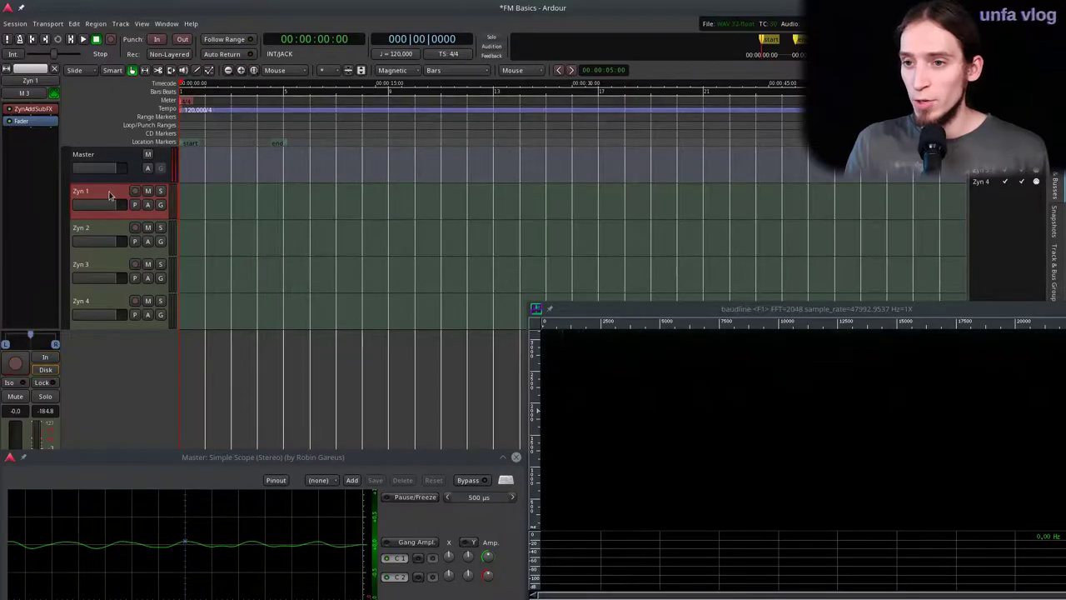
Rename Zyn 1 and Zyn 2 to Electric Piano and Electric Bass, arm the bass, open its ZynAddSubFX.
double_click(107, 192)
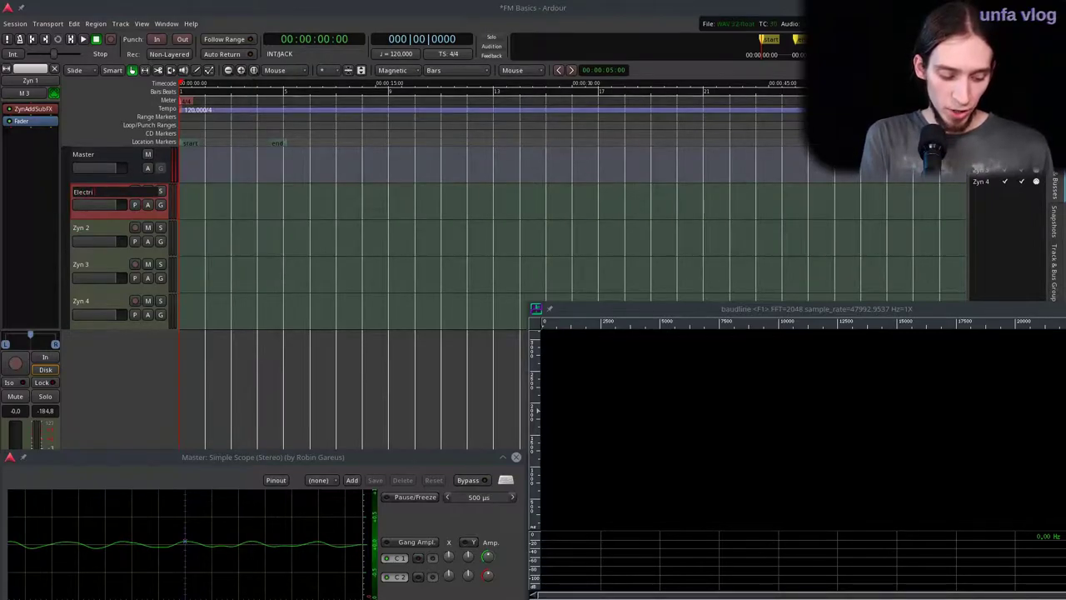
double_click(94, 226)
text(Ele)
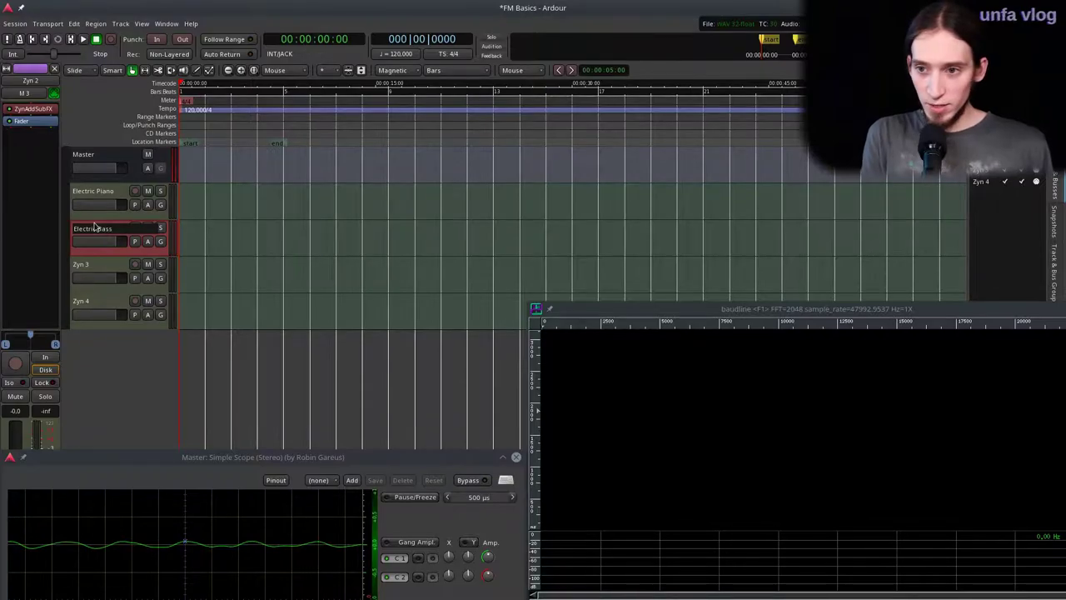
text(ctric Bass)
key(Return)
click(134, 229)
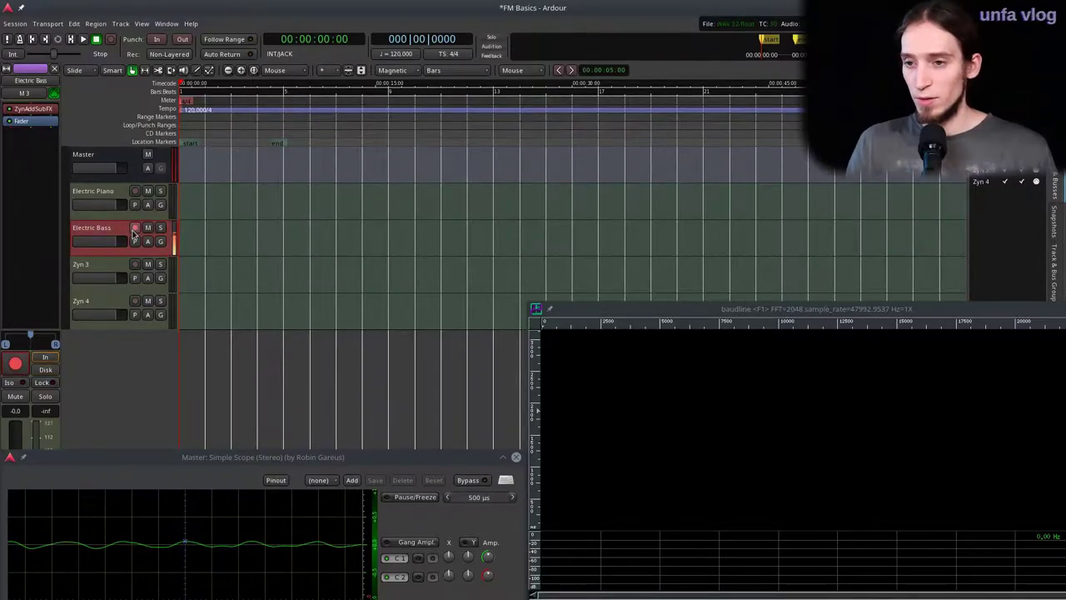
double_click(34, 110)
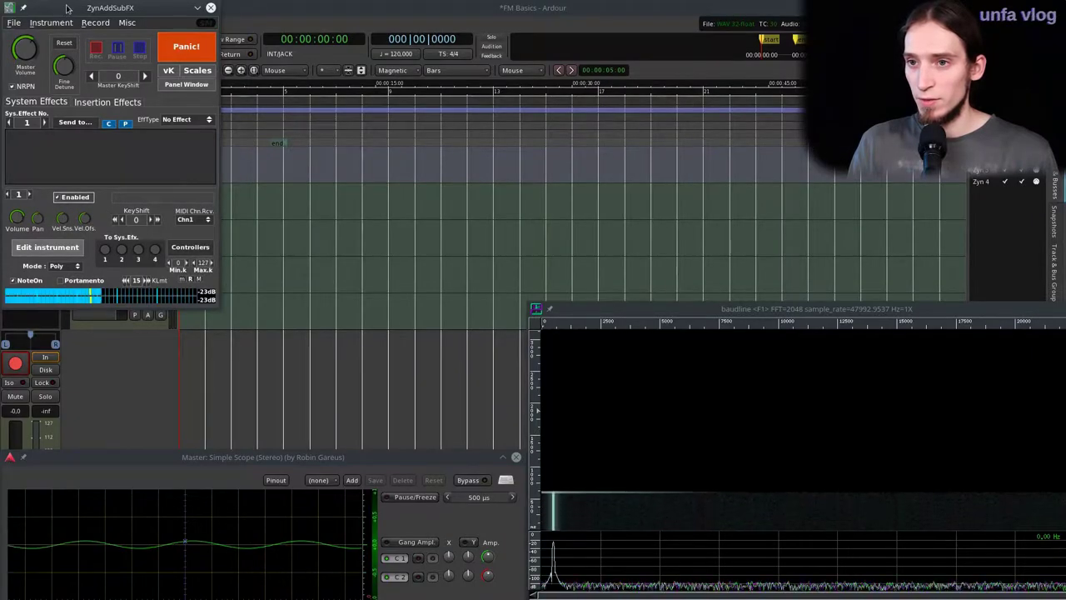
Move the Electric Bass ZynAddSubFX window into position on screen.
drag(66, 6, 148, 28)
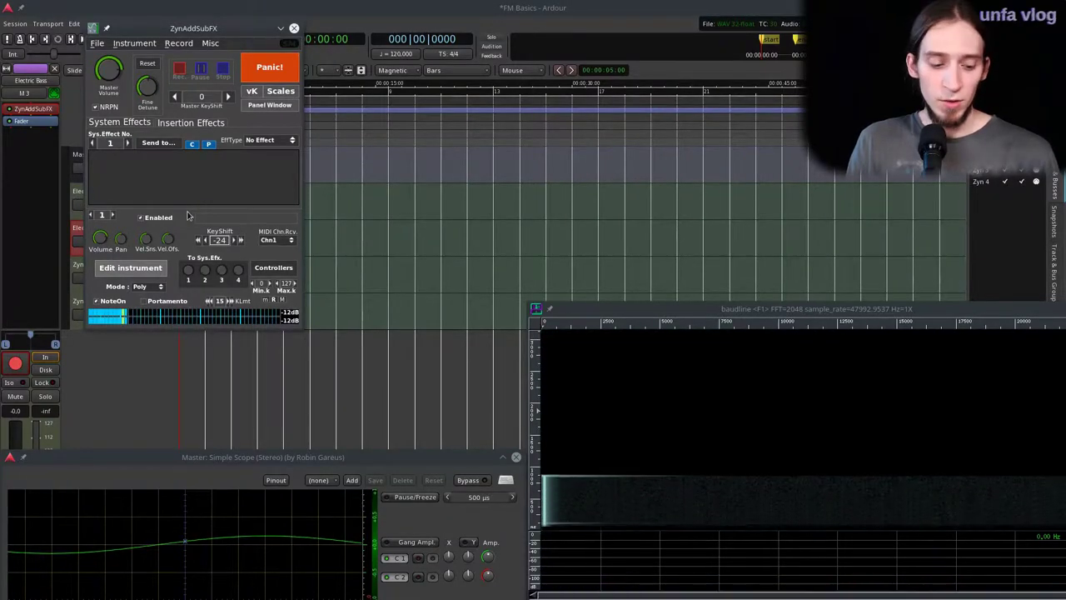
Set the Electric Bass voice 1 modulator to FM with amplitude volume 68.
click(142, 271)
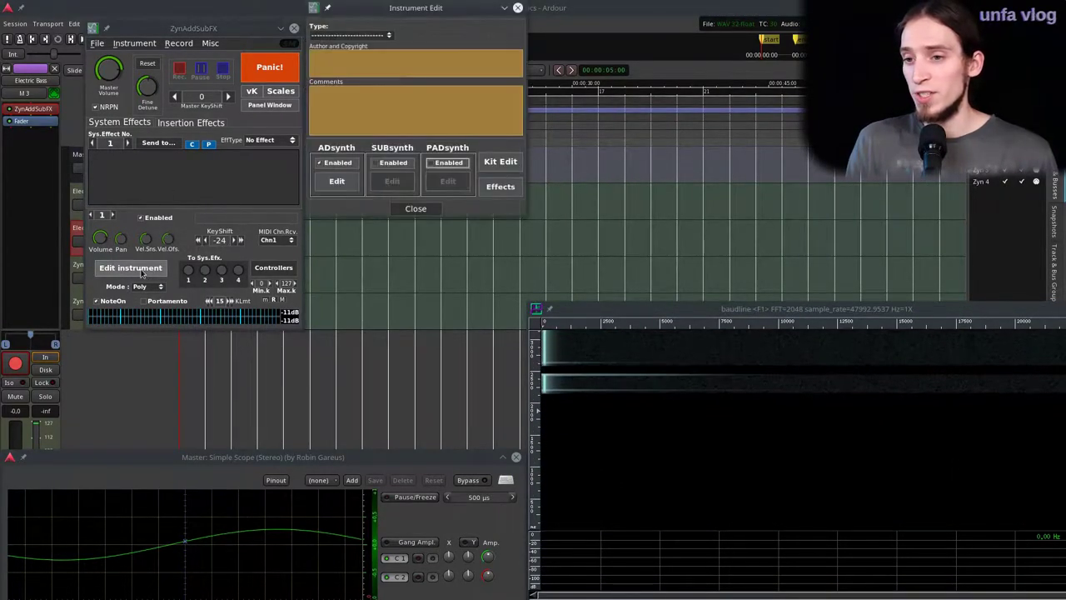
click(332, 189)
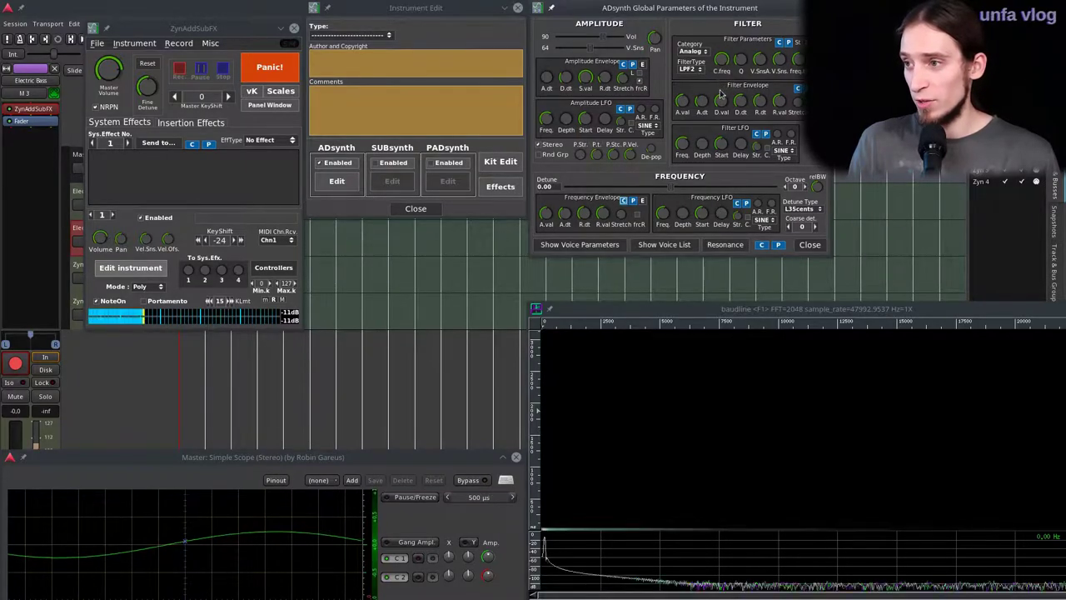
click(580, 244)
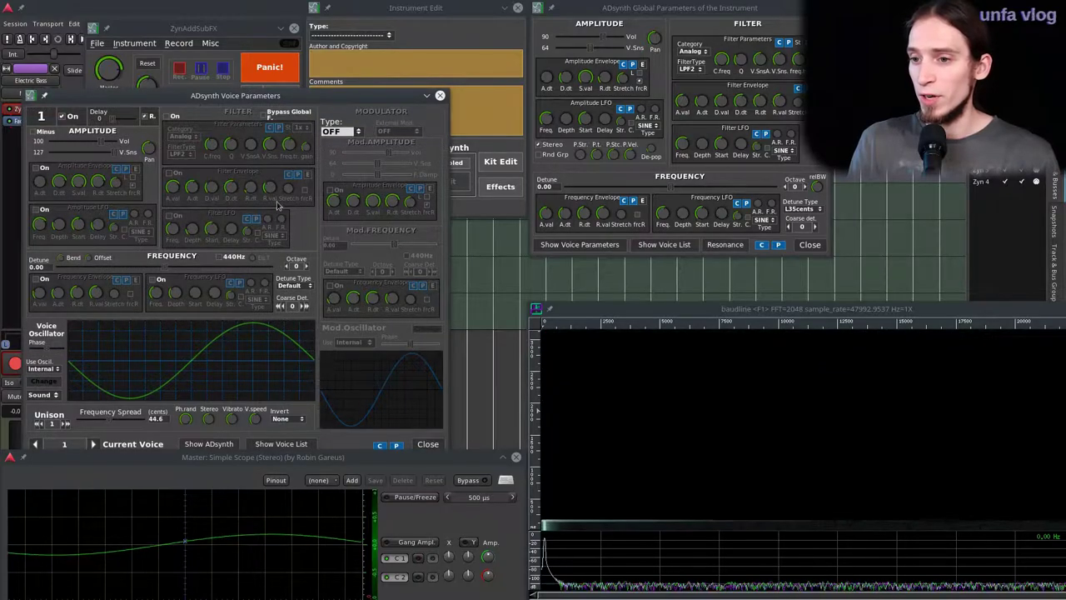
click(340, 132)
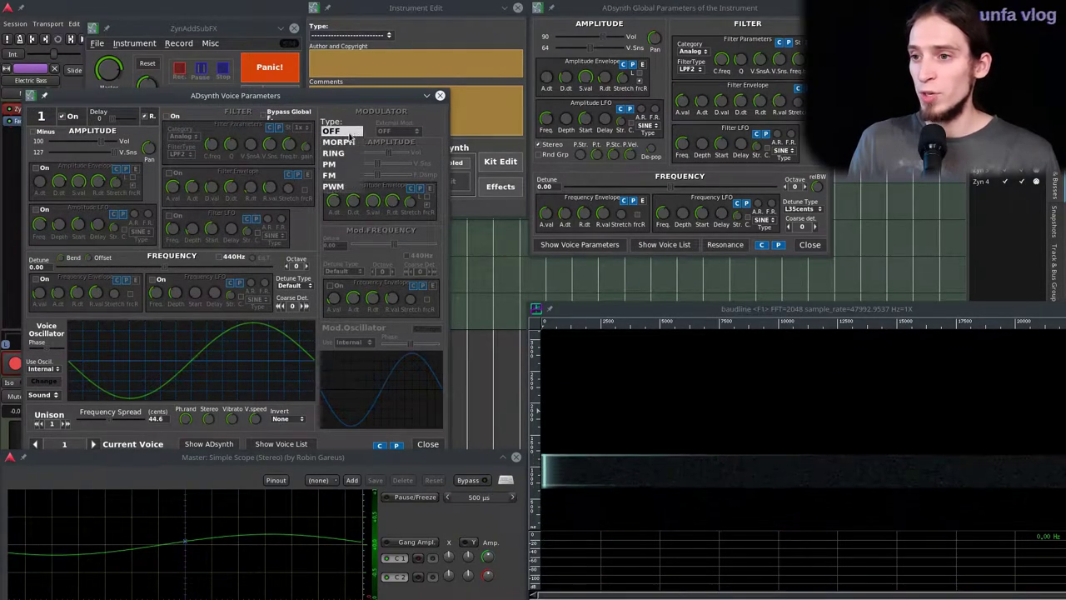
click(346, 177)
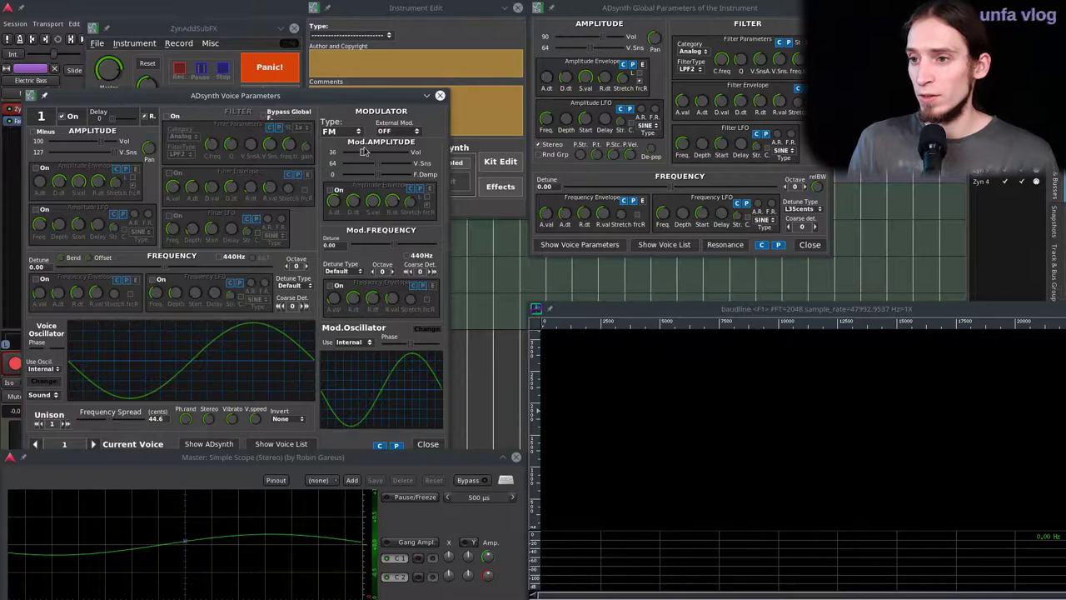
drag(352, 153, 381, 166)
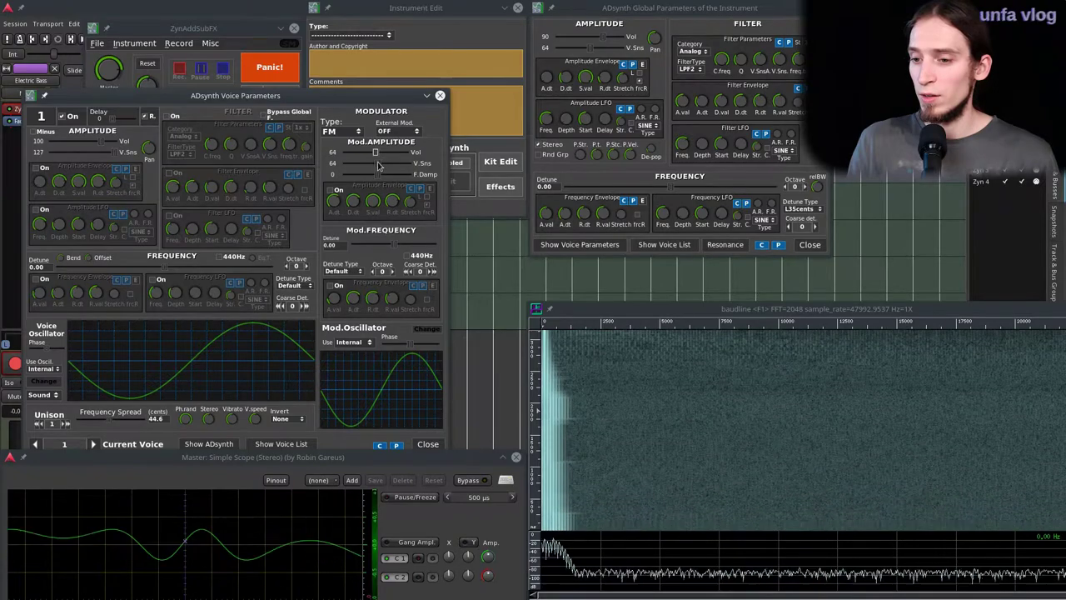
Set the Master scope timebase to 2 ms and raise its trigger level.
click(512, 497)
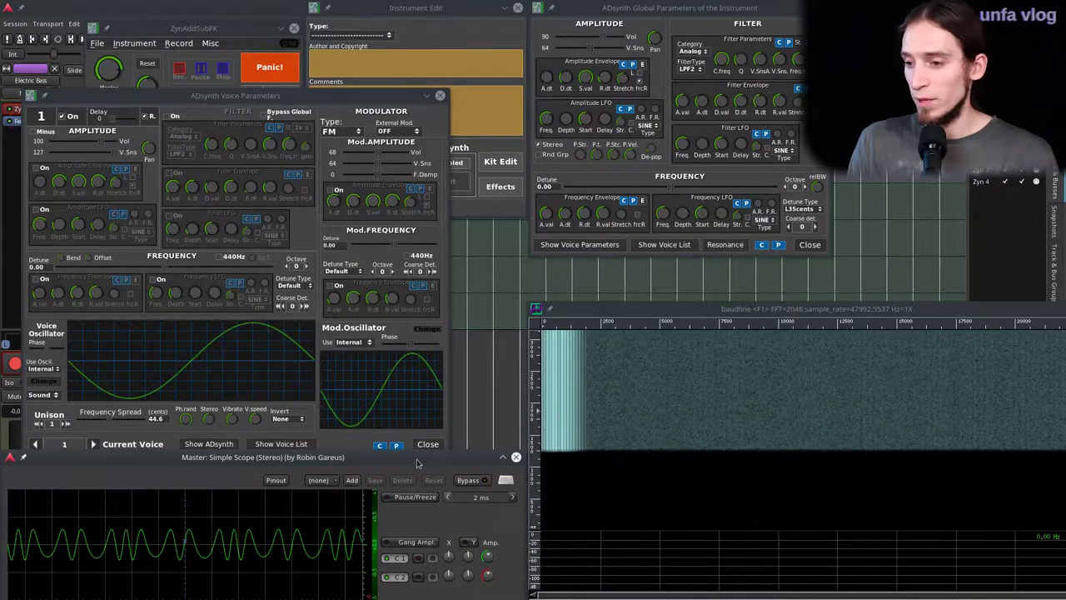
click(506, 479)
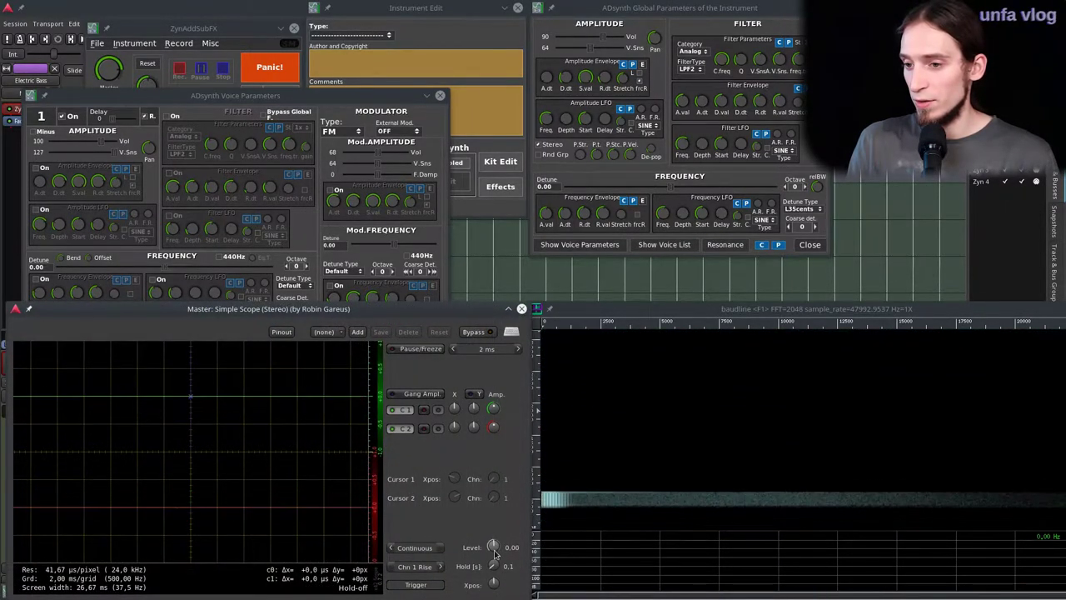
drag(494, 549, 493, 546)
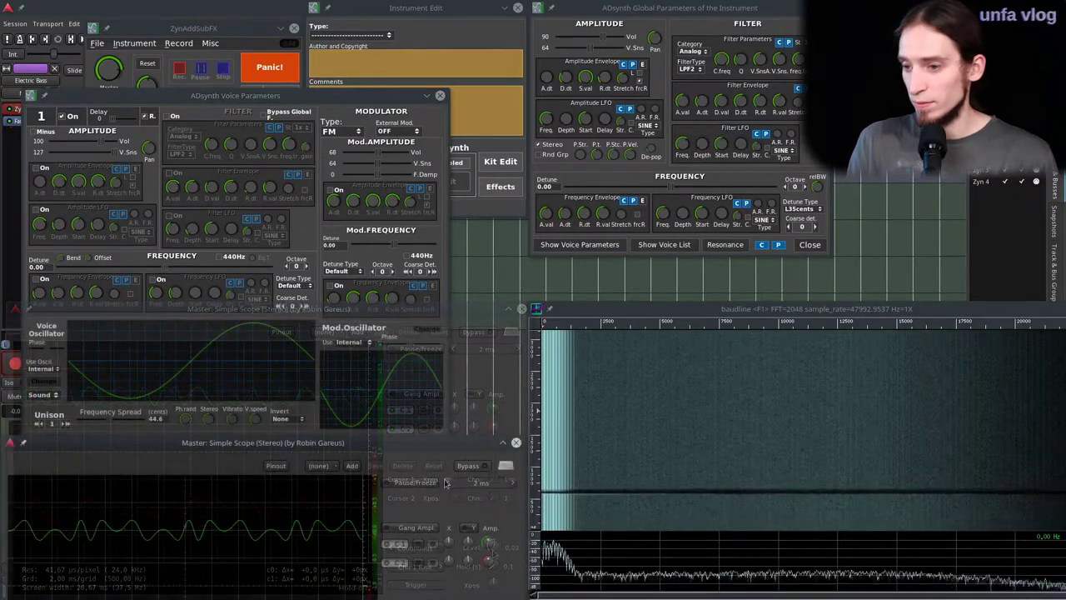
Set the Master scope timebase to 5 ms and the FM modulator amplitude Vol to about 51.
click(446, 483)
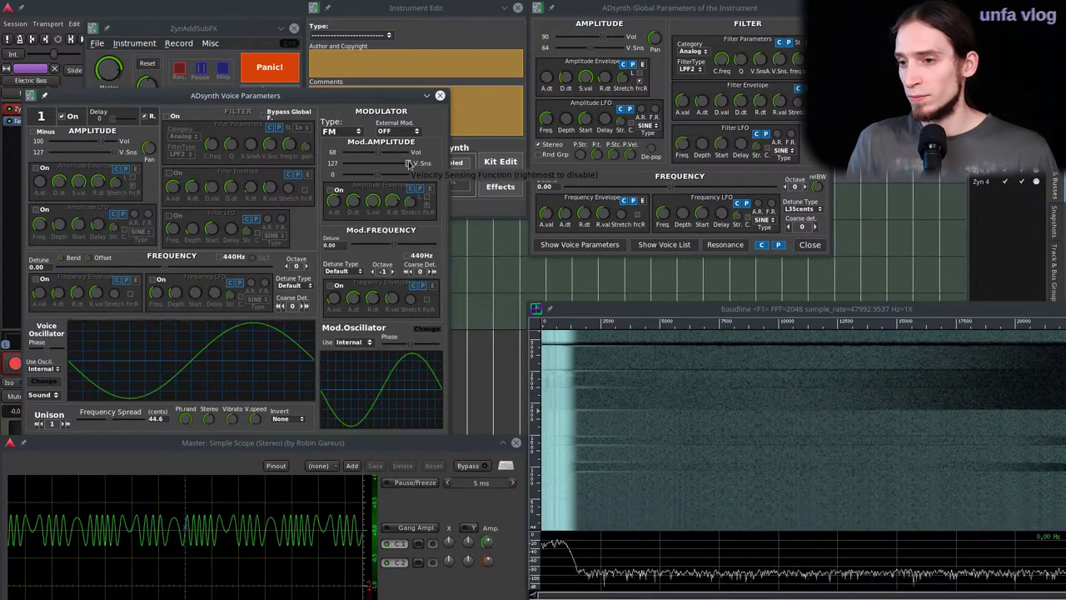
click(374, 156)
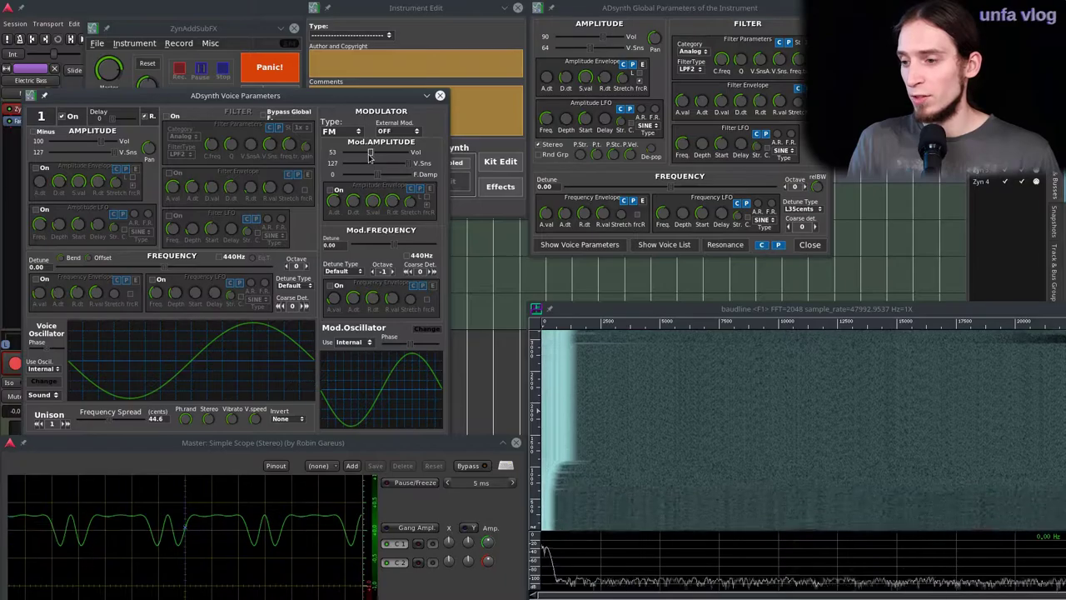
drag(369, 155, 367, 158)
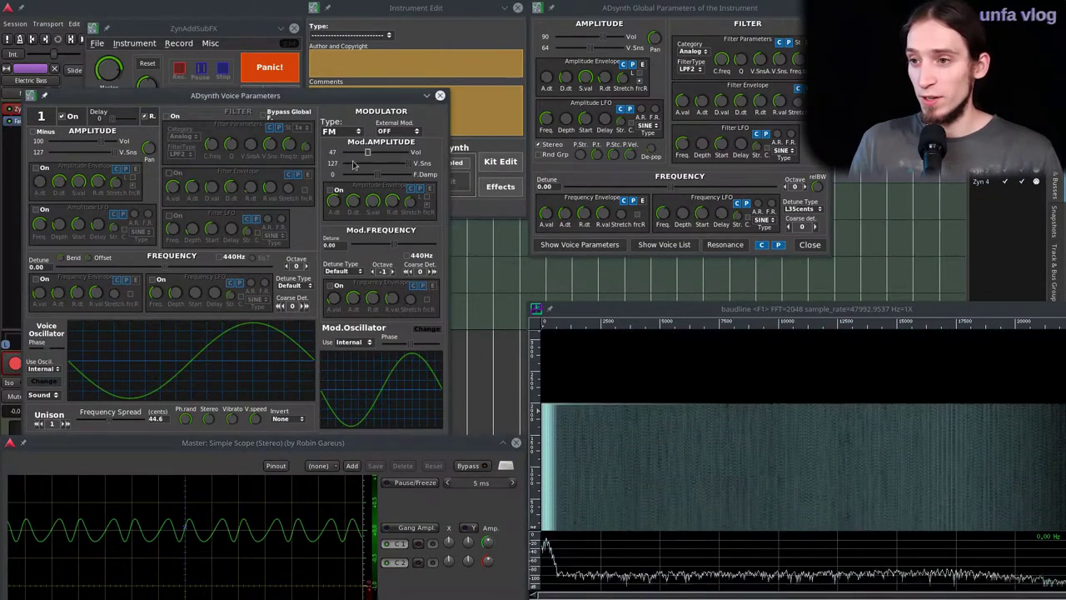
drag(367, 155, 369, 152)
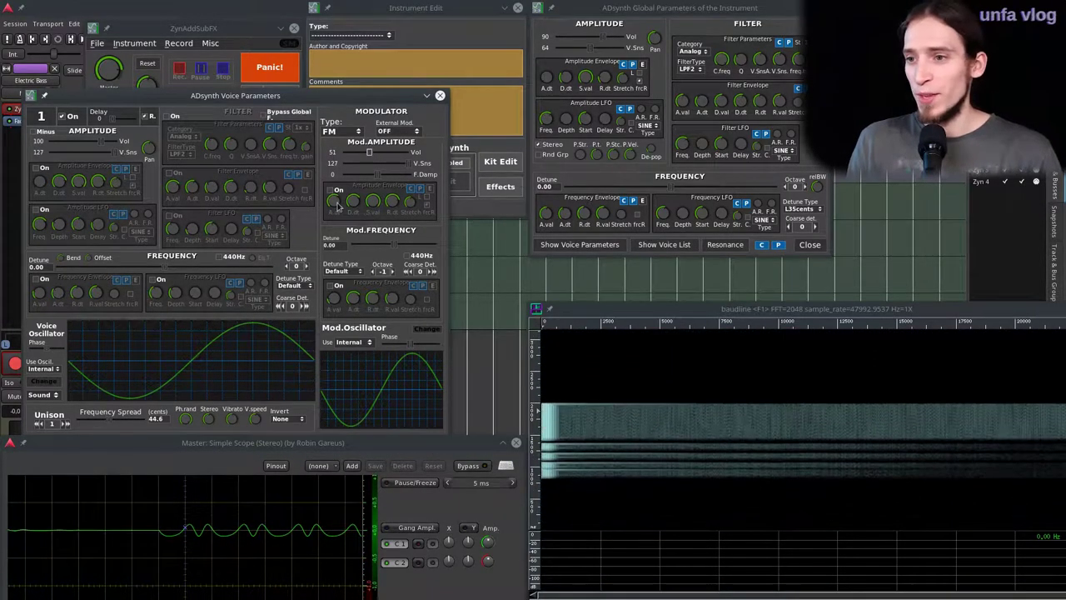
Switch on the Mod.AMPLITUDE Amplitude Envelope and audition the growl's decaying harmonic bursts.
click(334, 191)
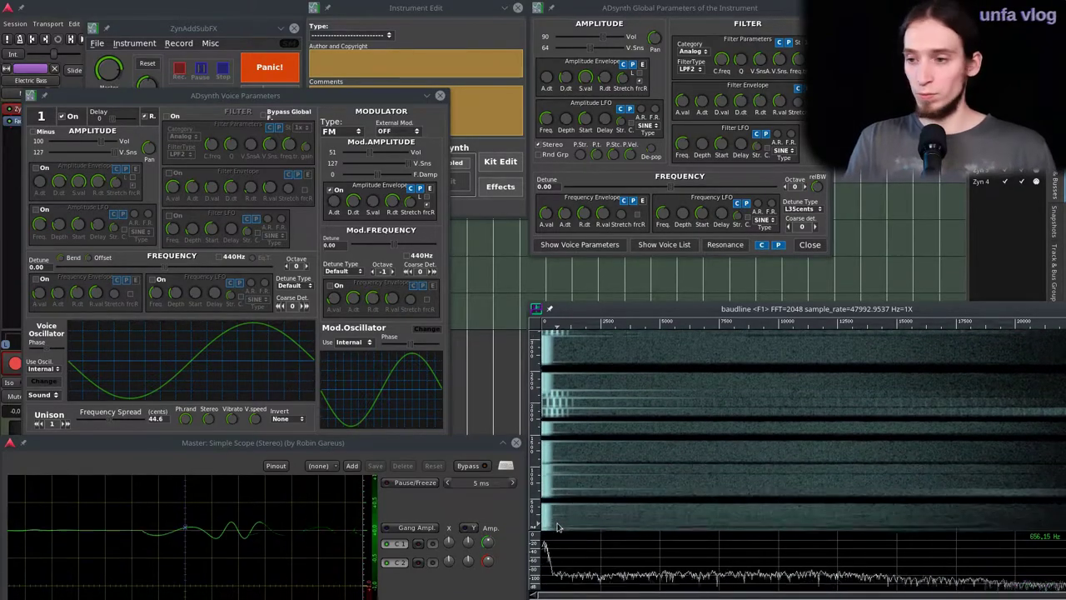
click(333, 190)
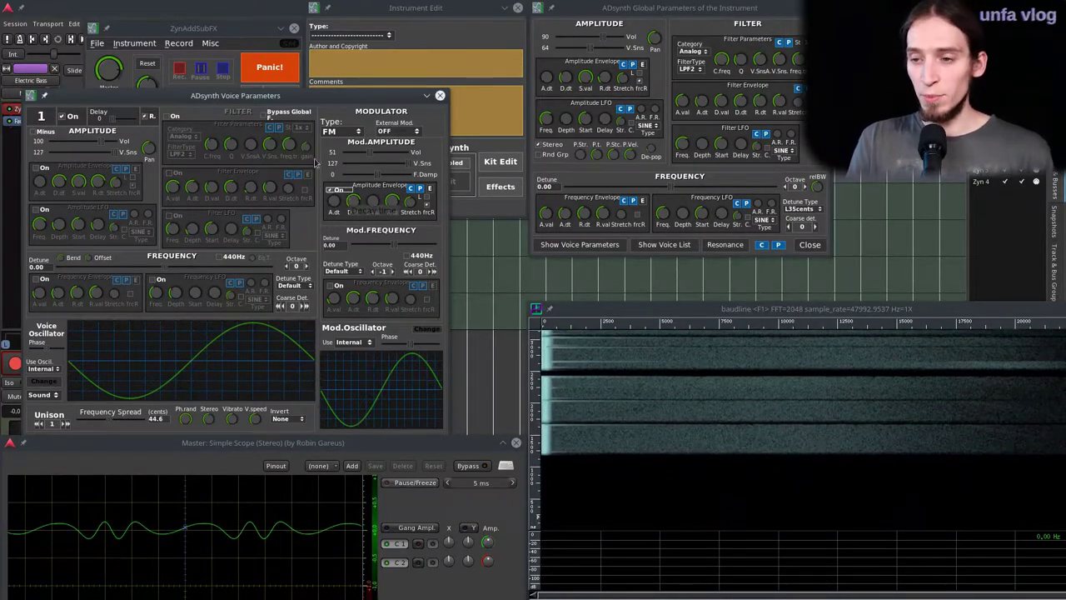
Set the Electric Bass part's Mode to Mono and turn on Portamento.
click(171, 29)
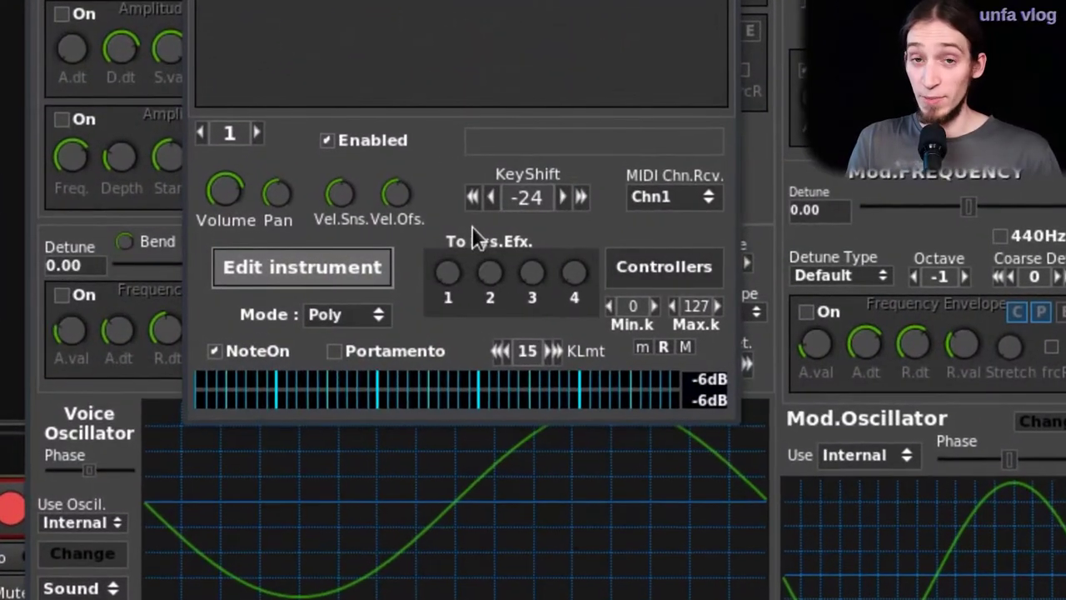
click(354, 319)
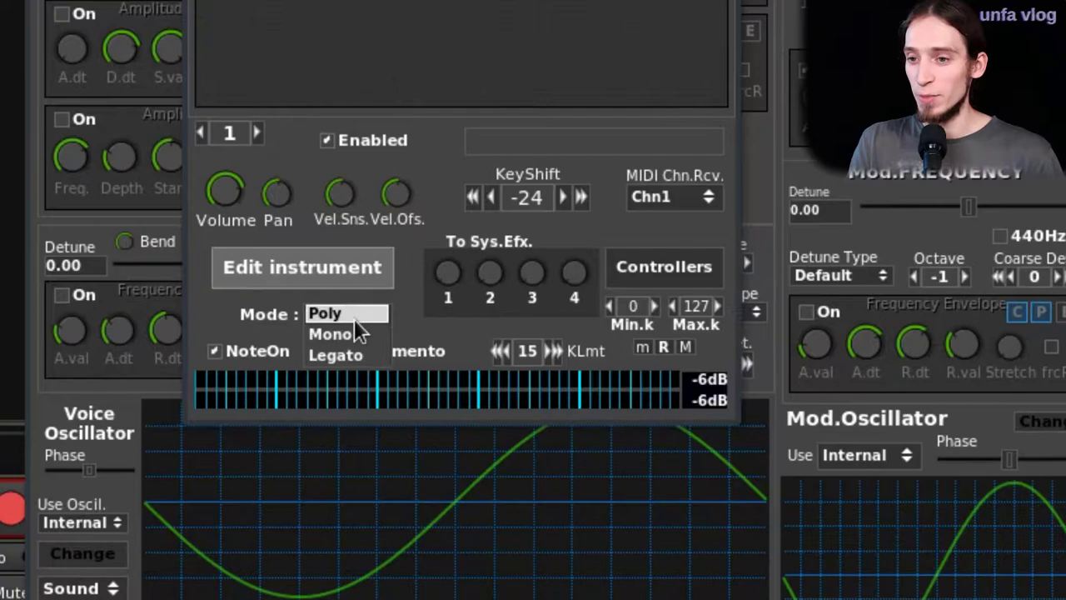
click(364, 332)
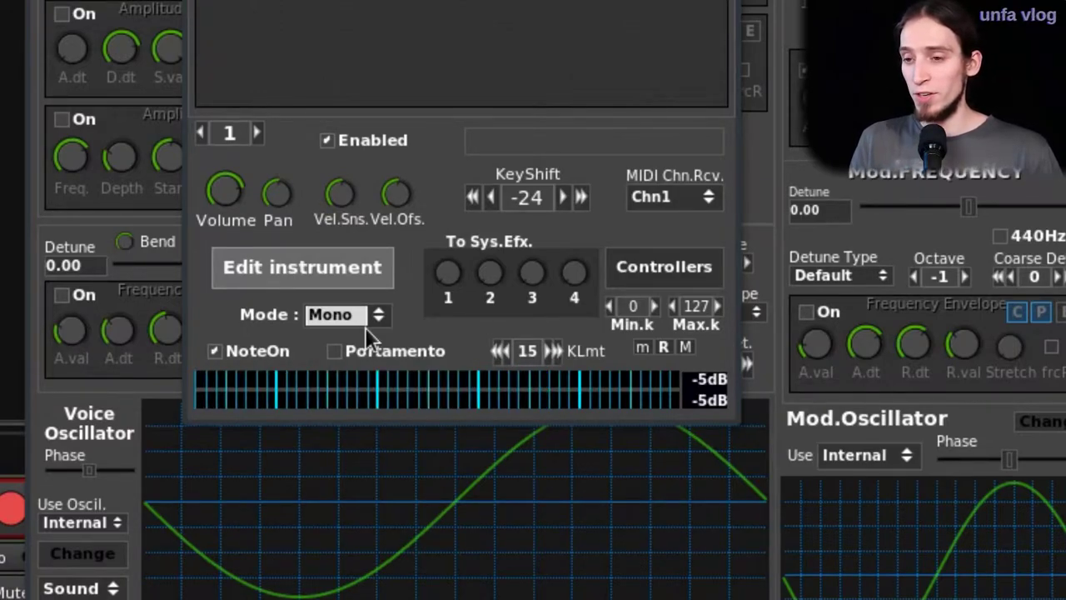
click(433, 358)
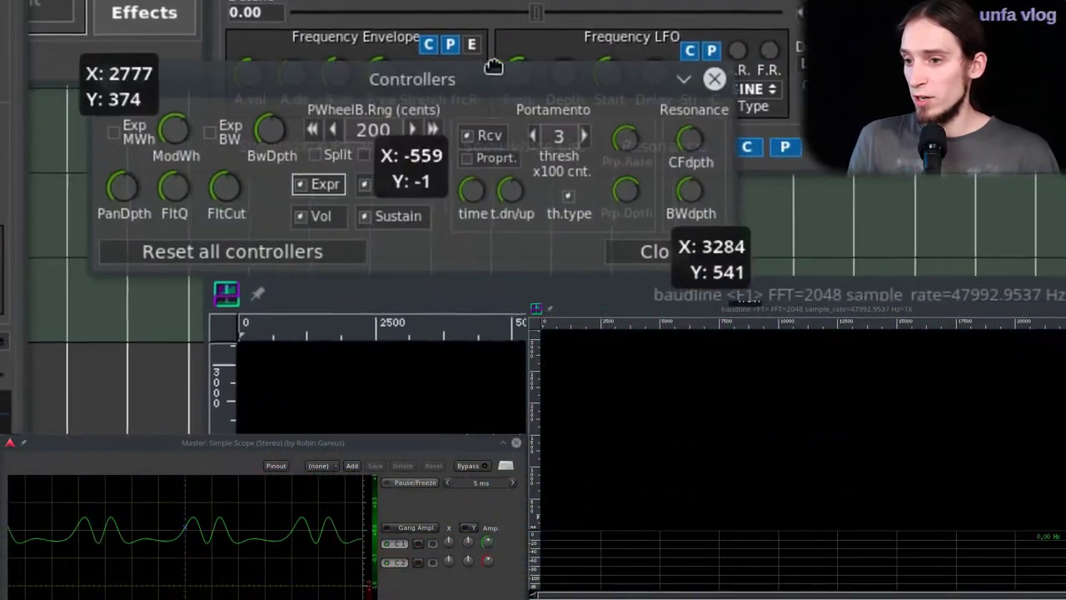
Raise the Portamento time in the Controllers window to its maximum of 127.
drag(494, 67, 484, 66)
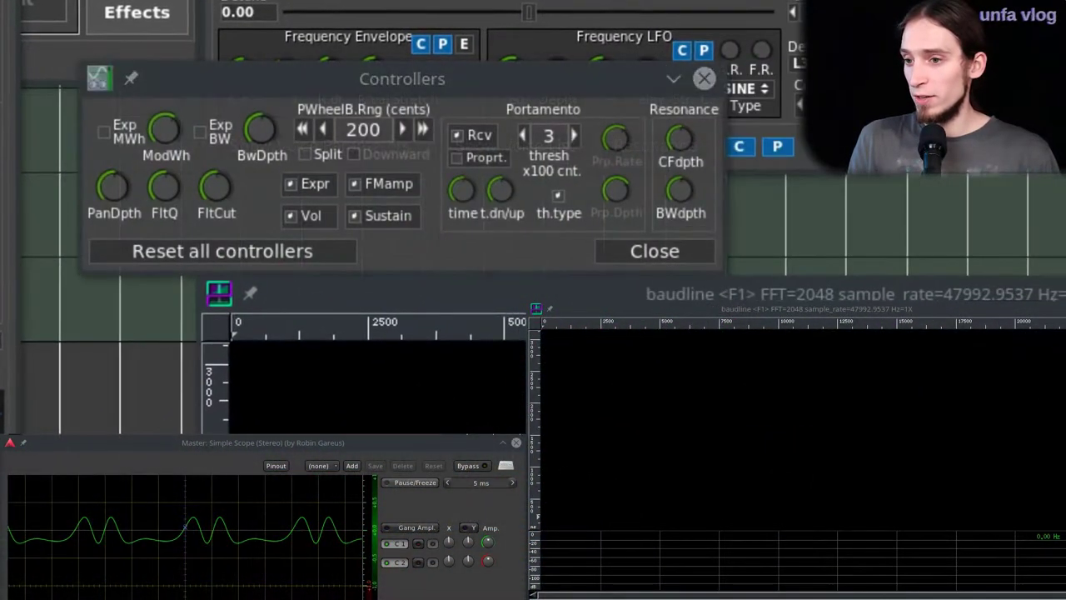
drag(380, 76, 393, 76)
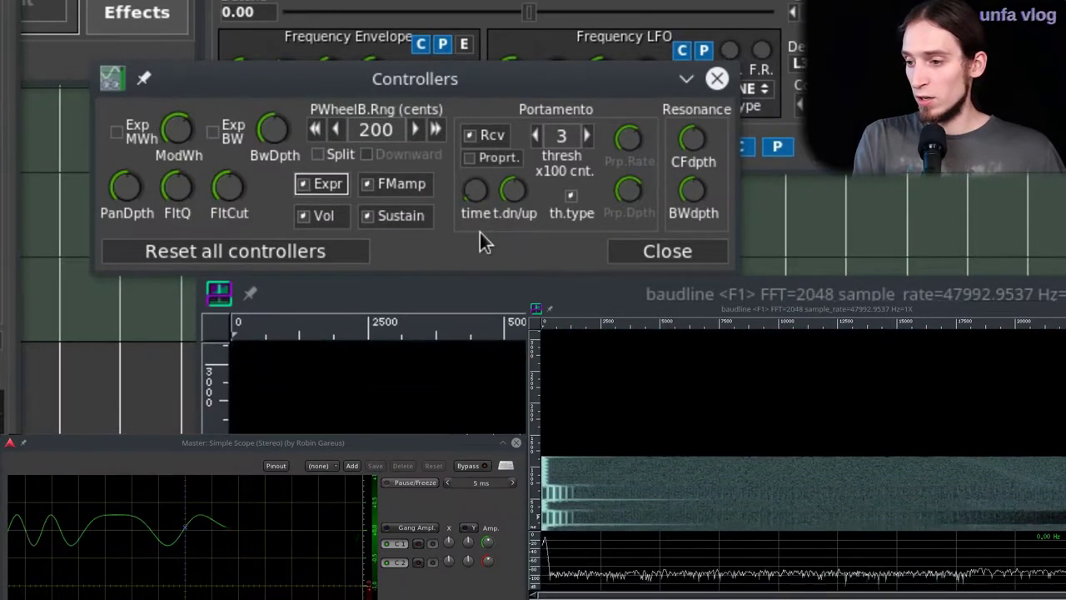
drag(487, 201, 498, 16)
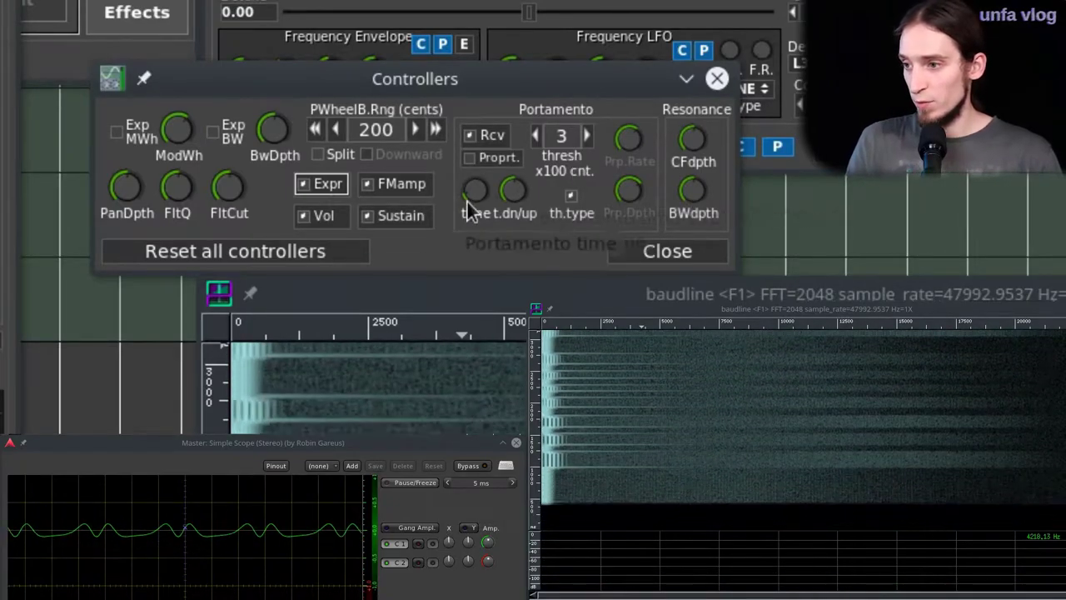
drag(475, 192, 475, 142)
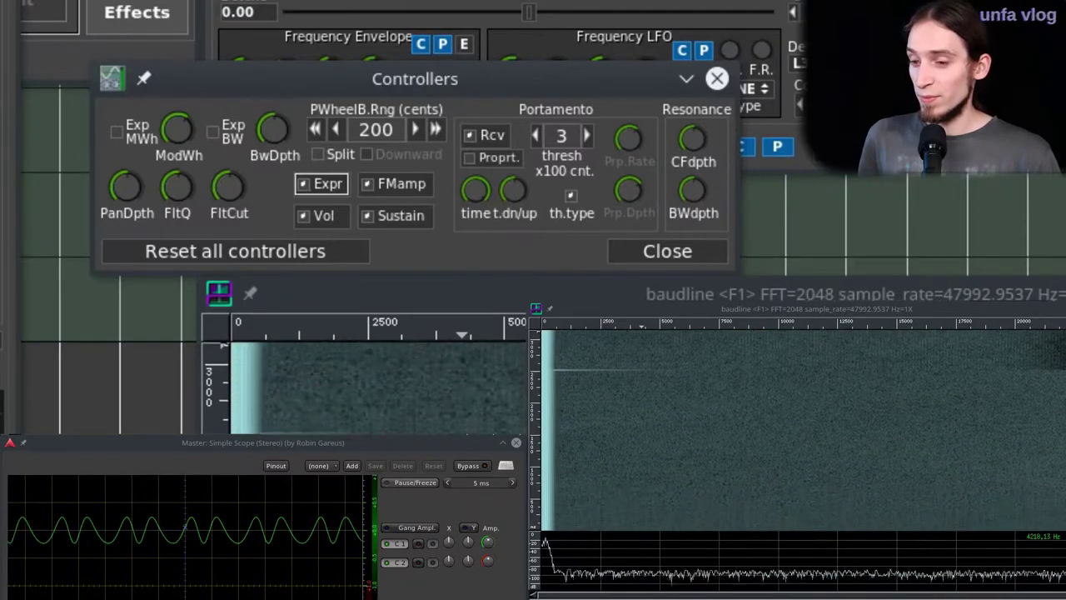
Lower the Portamento threshold to 2 (x100 cents) and close the Controllers dialog.
click(534, 137)
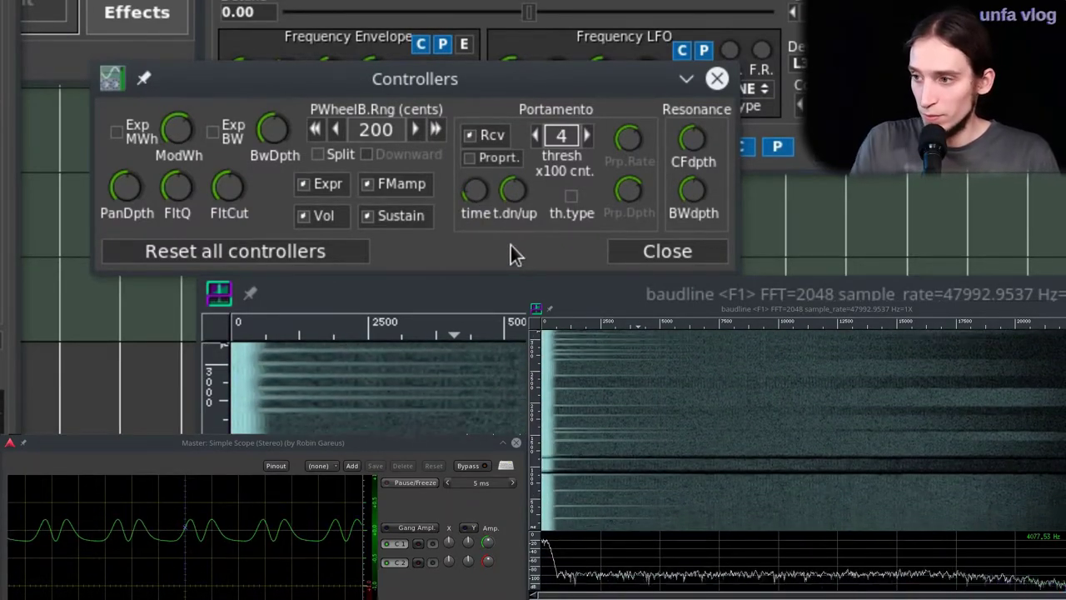
click(535, 135)
click(535, 136)
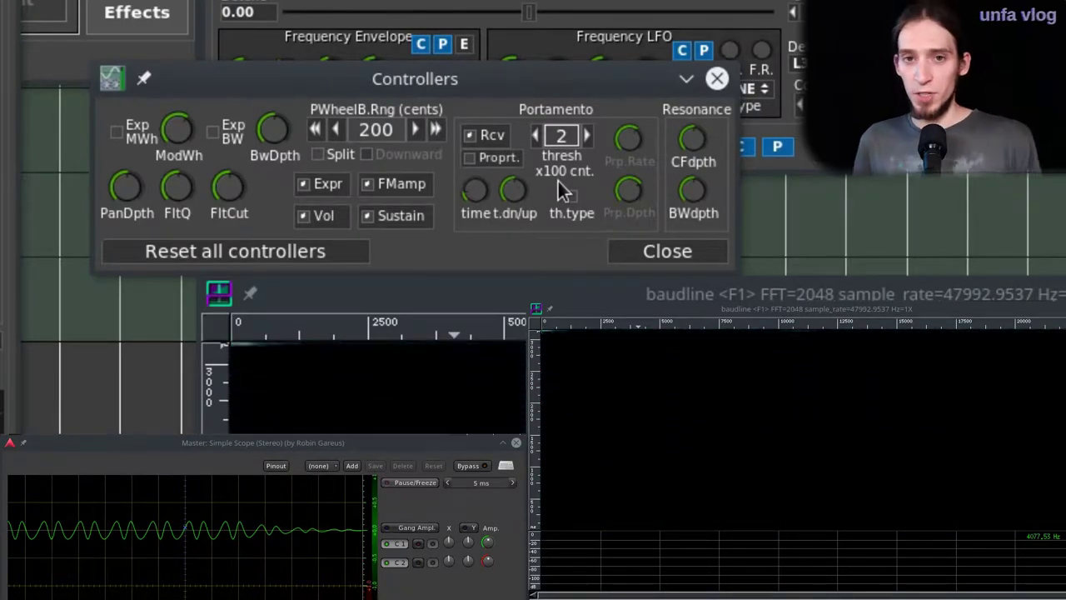
click(837, 440)
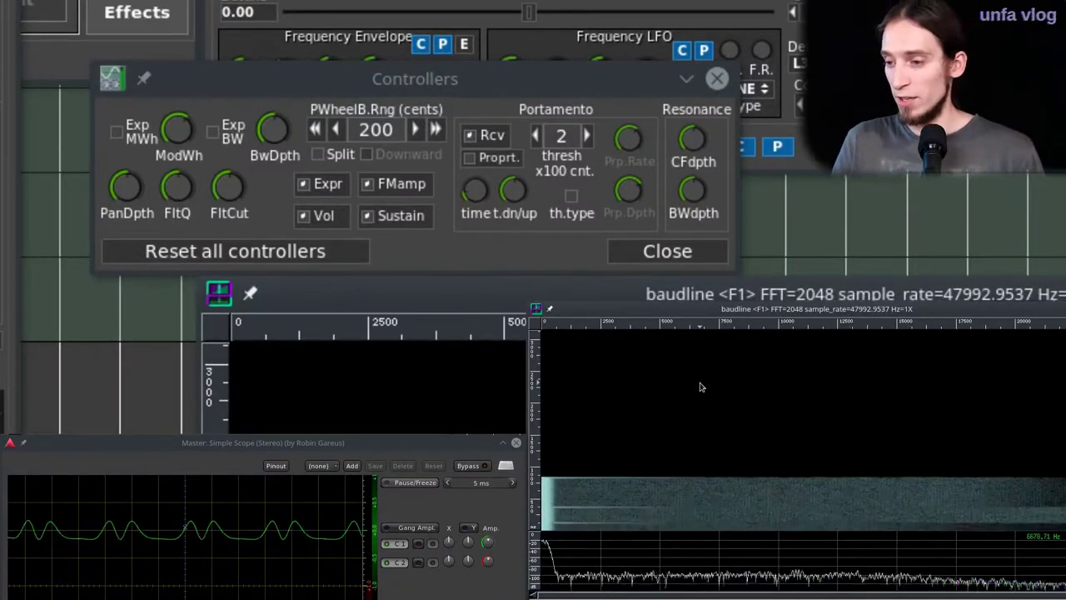
click(760, 206)
click(667, 252)
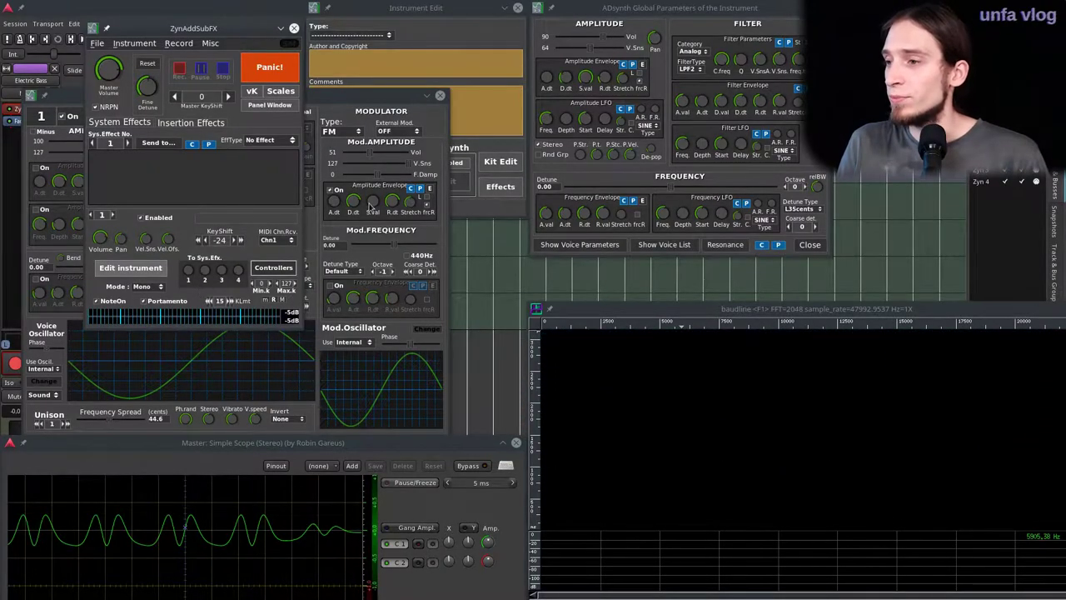
Enable the Mod.FREQUENCY Frequency Envelope and bring Mod.AMPLITUDE Vol down from 64 to 53.
click(589, 175)
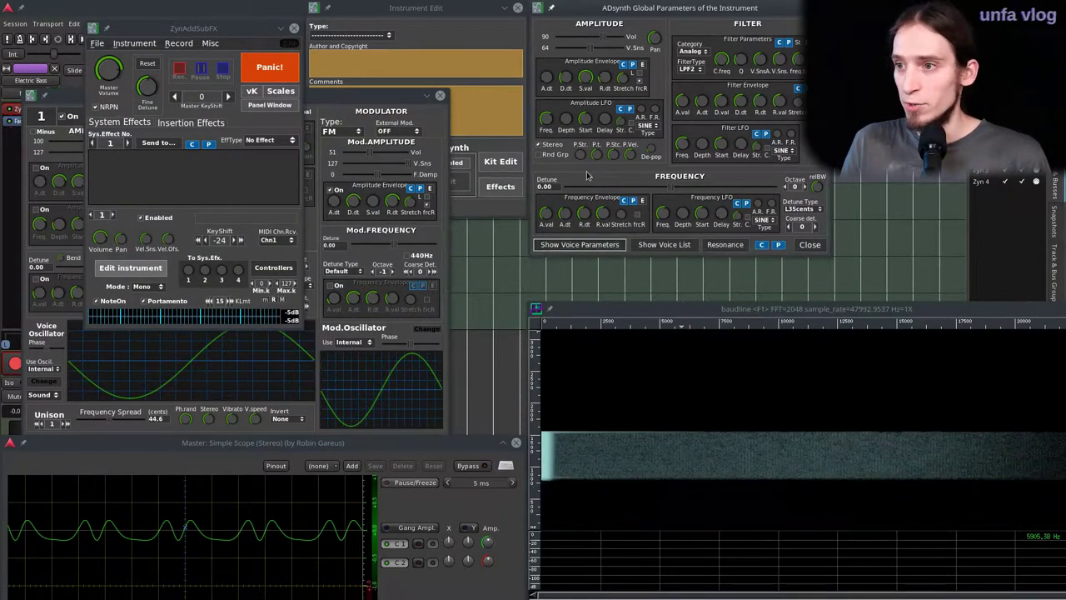
click(358, 98)
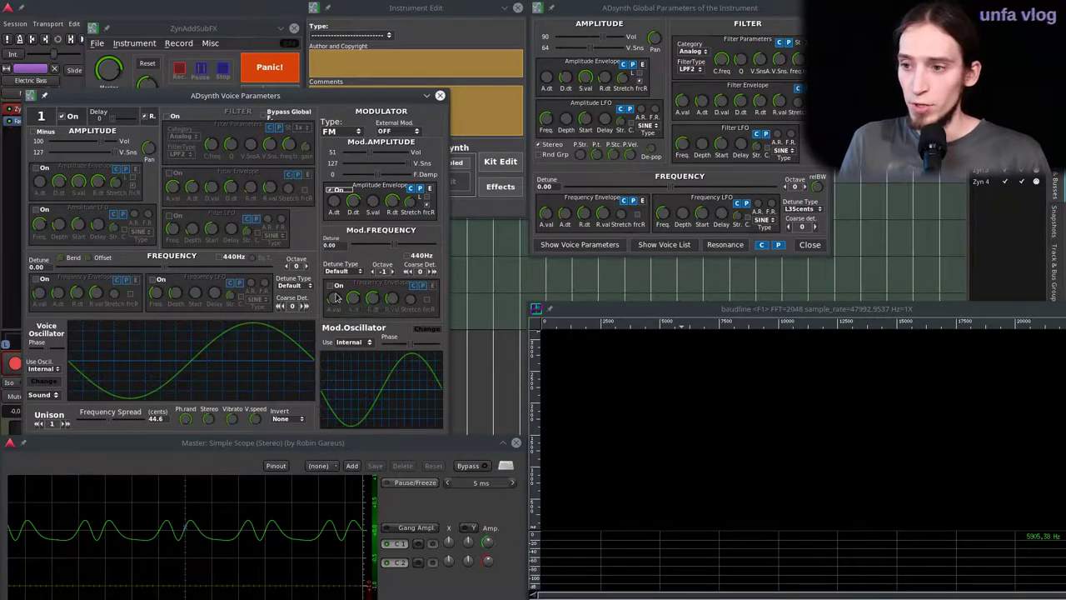
click(338, 287)
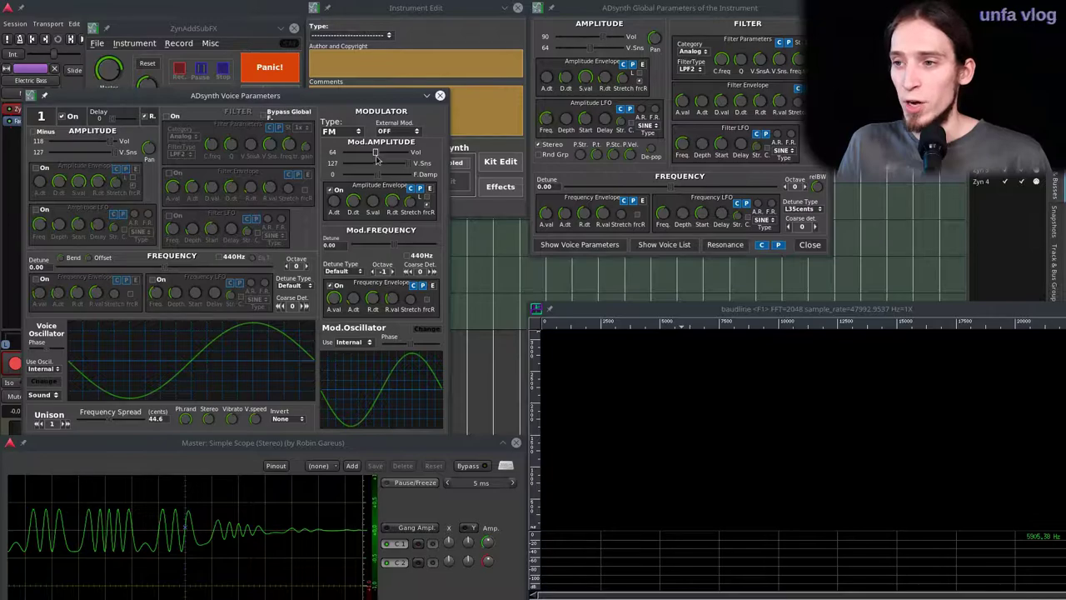
scroll(373, 156, down, 2)
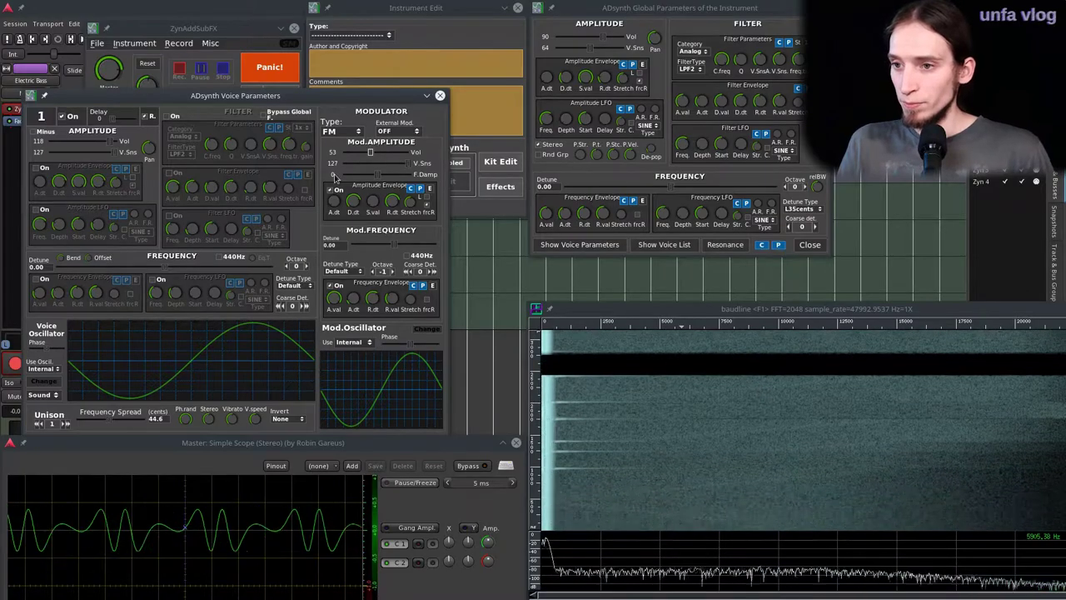
Close the ADsynth global, voice parameters and instrument edit windows.
click(807, 244)
click(440, 95)
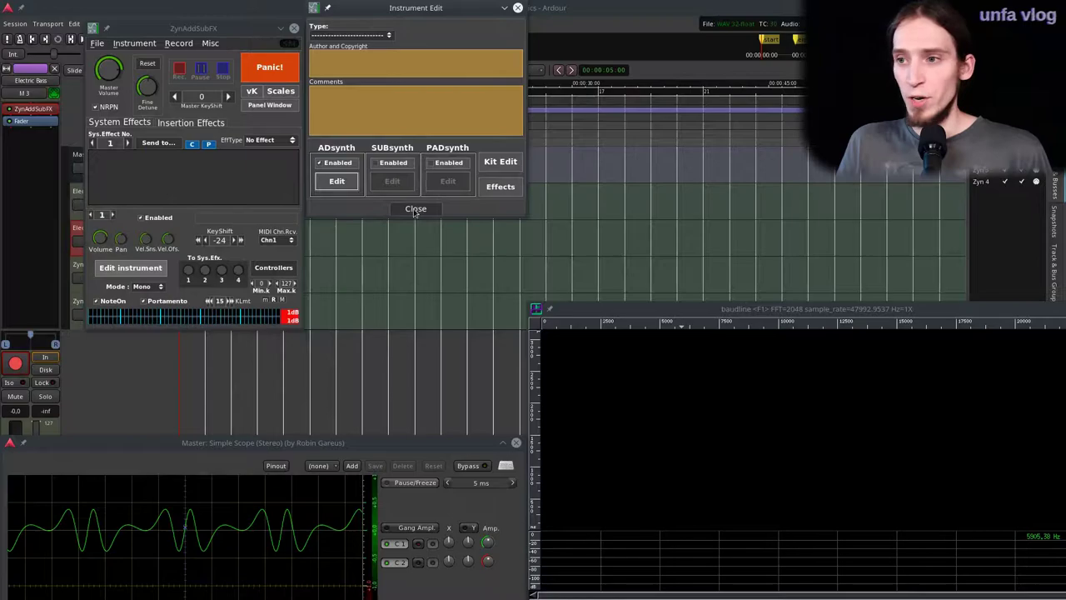
click(416, 209)
Add a Distortion insertion effect (Overdrive 1) inserted to Part 1.
click(191, 123)
click(166, 143)
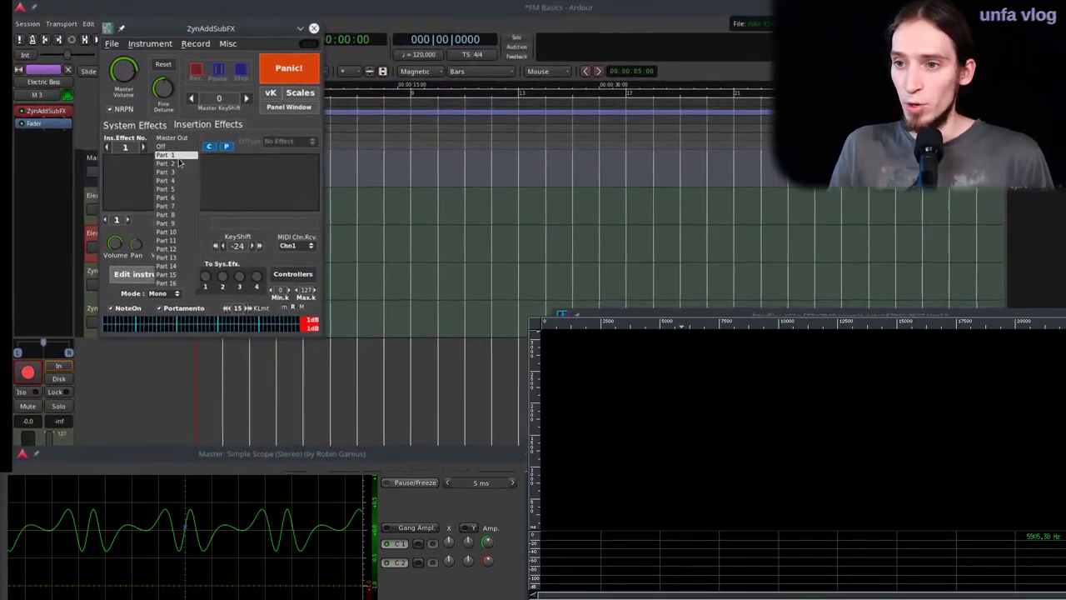
click(171, 156)
click(288, 141)
click(287, 185)
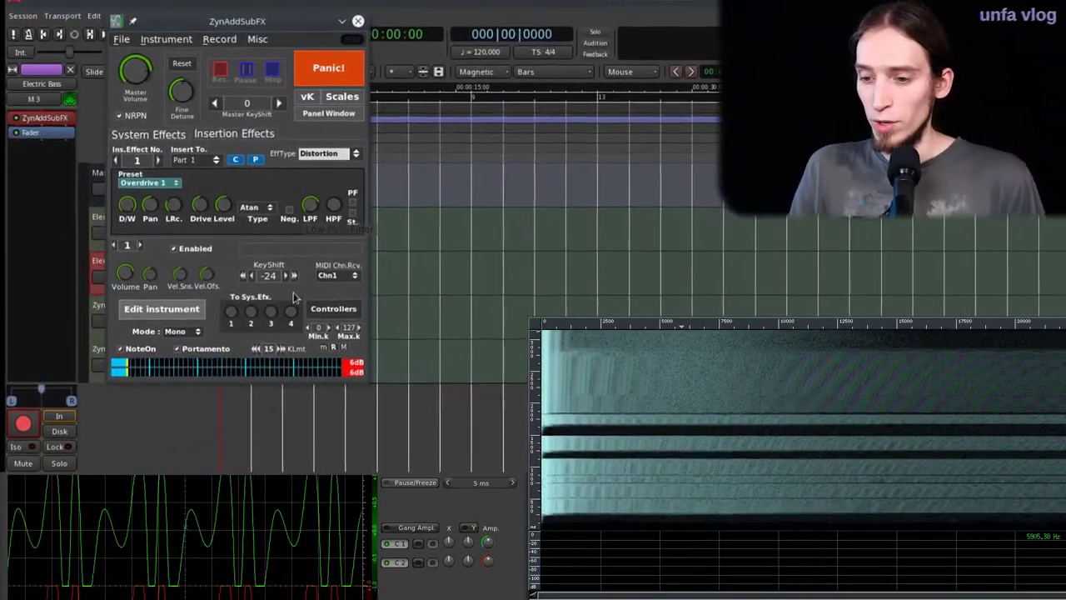
On the Overdrive 1 distortion, enable PF, raise the HPF cutoff and lower the D/W mix.
mouse_move(227, 220)
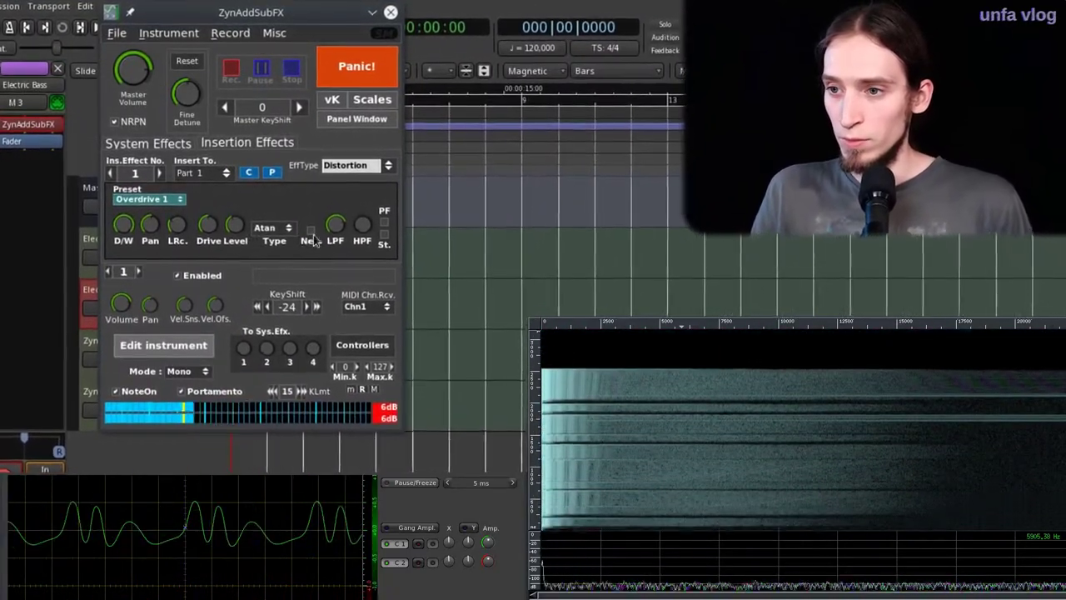
click(385, 234)
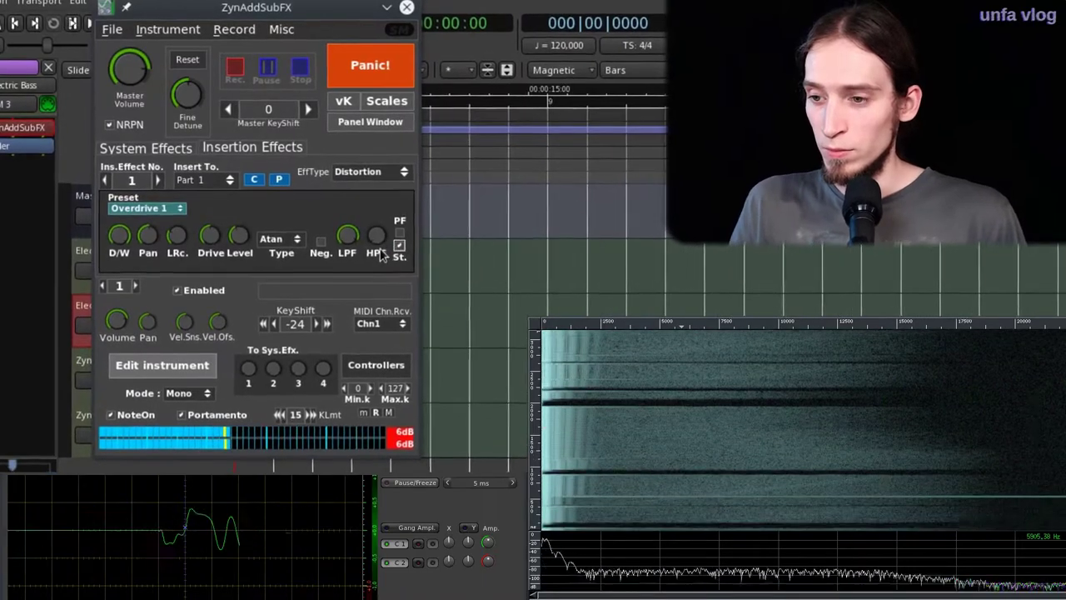
click(400, 245)
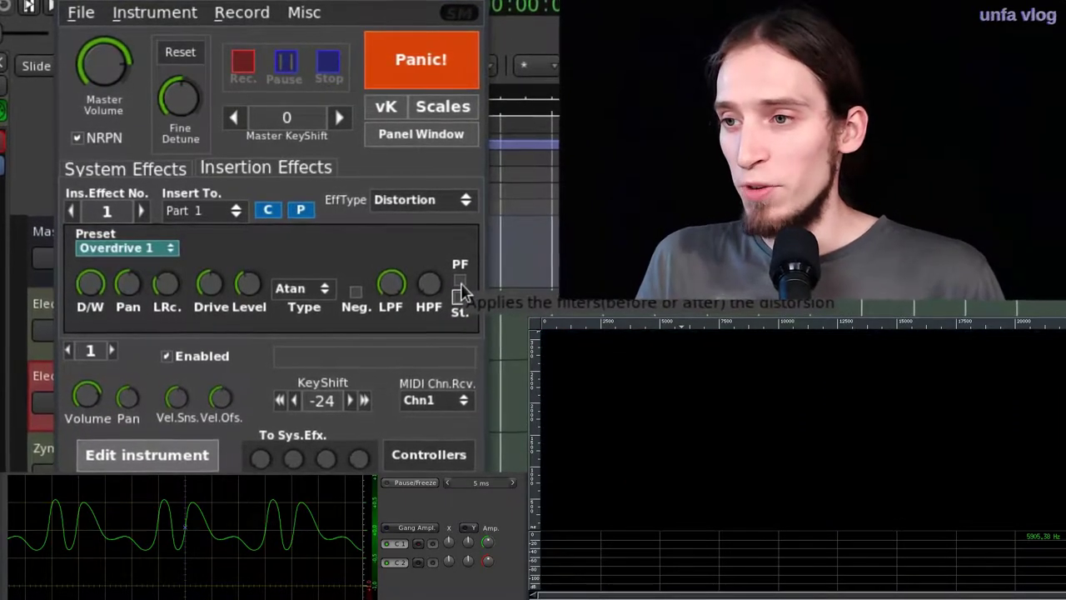
click(460, 281)
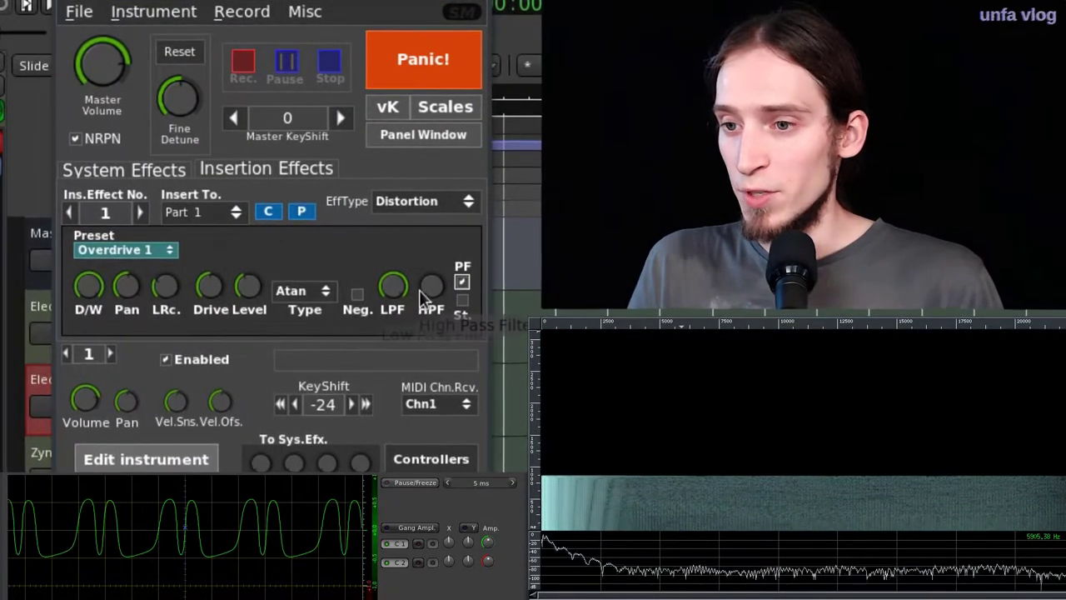
drag(425, 293, 464, 227)
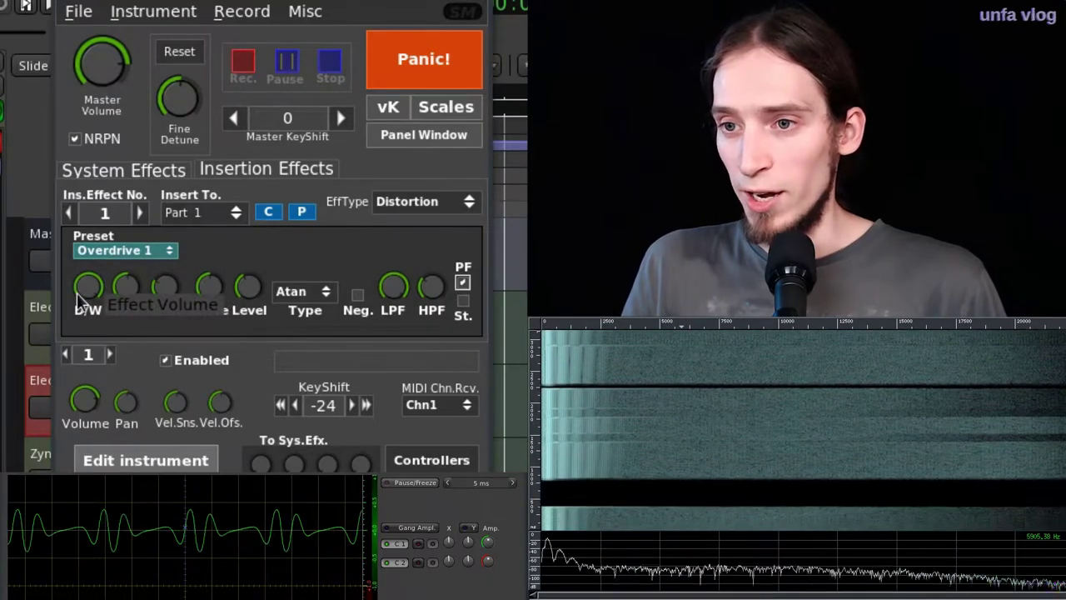
drag(86, 288, 90, 446)
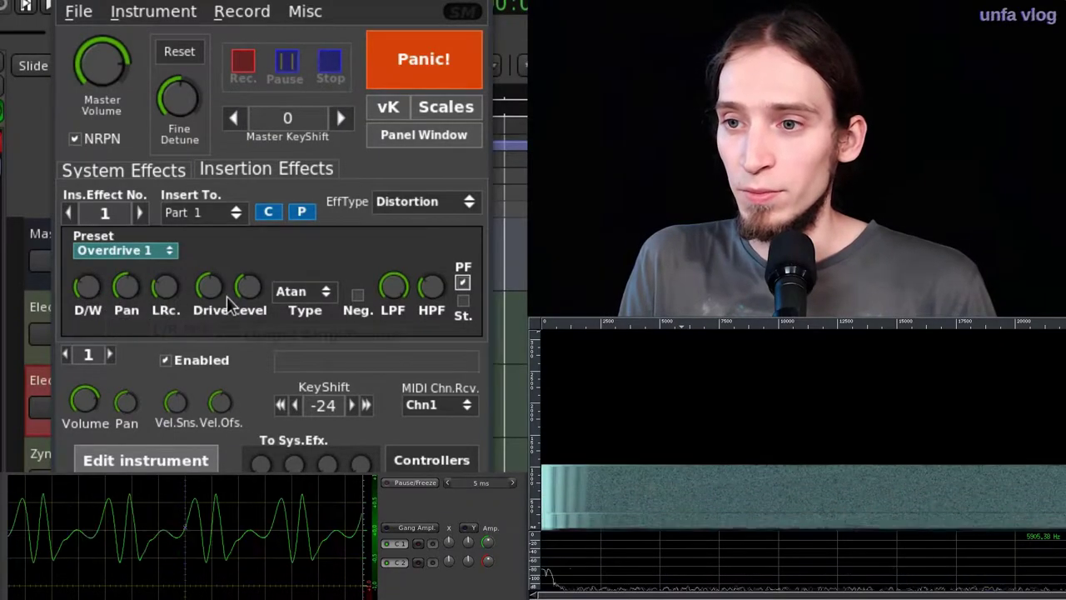
mouse_move(222, 308)
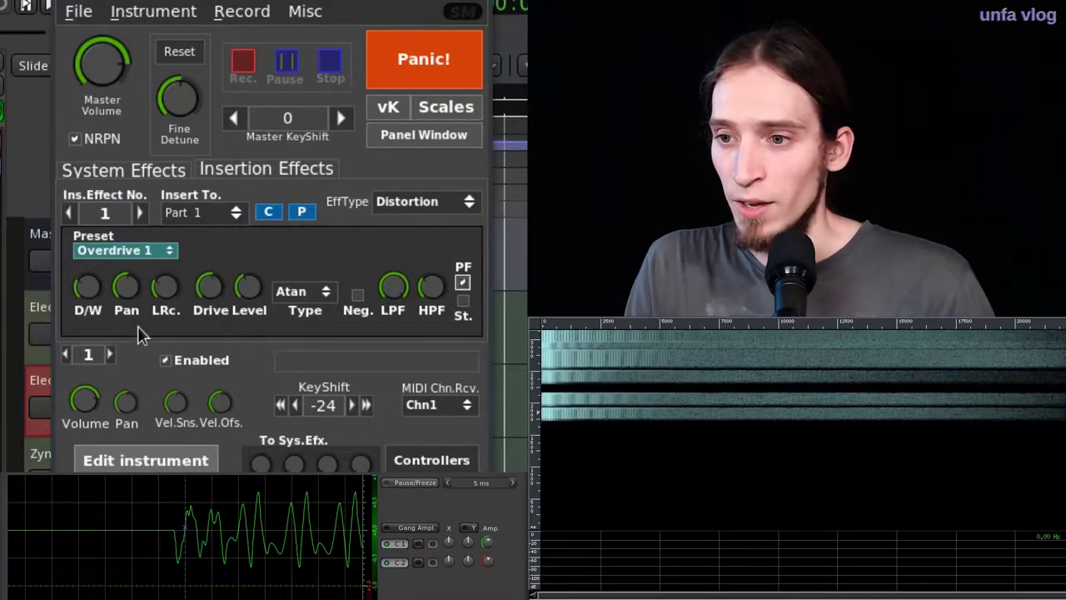
Close the ZynAddSubFX window and route system:midi_capture_3 into the Zyn 3 track's input.
drag(488, 250, 450, 4)
key(alt+F4)
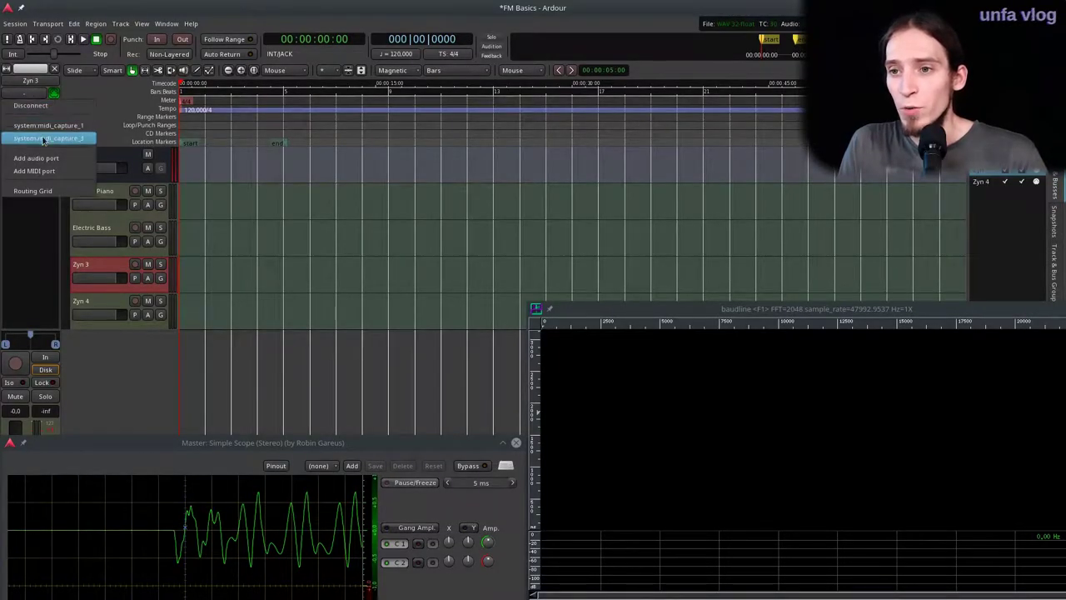
click(44, 136)
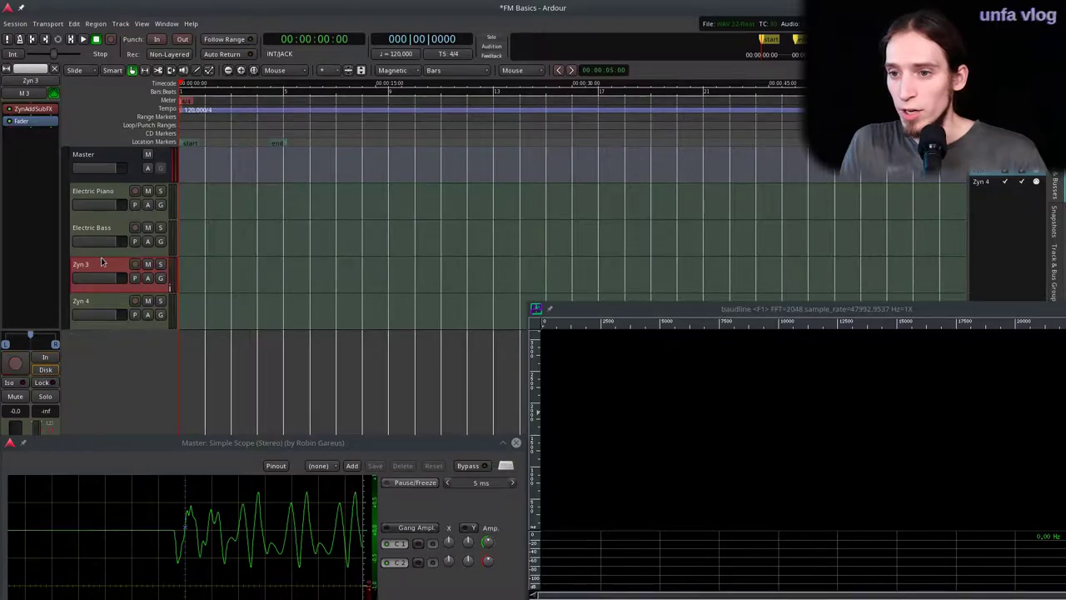
Rename the Zyn 3 track to 'Growl' and open its ZynAddSubFX synth window.
double_click(100, 264)
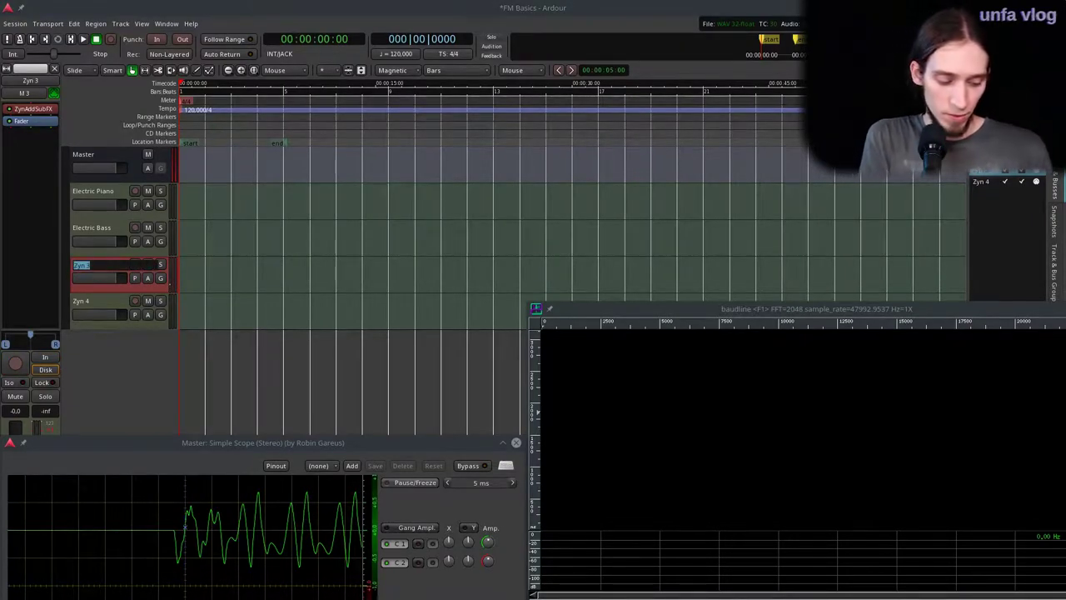
text(Growl)
key(Return)
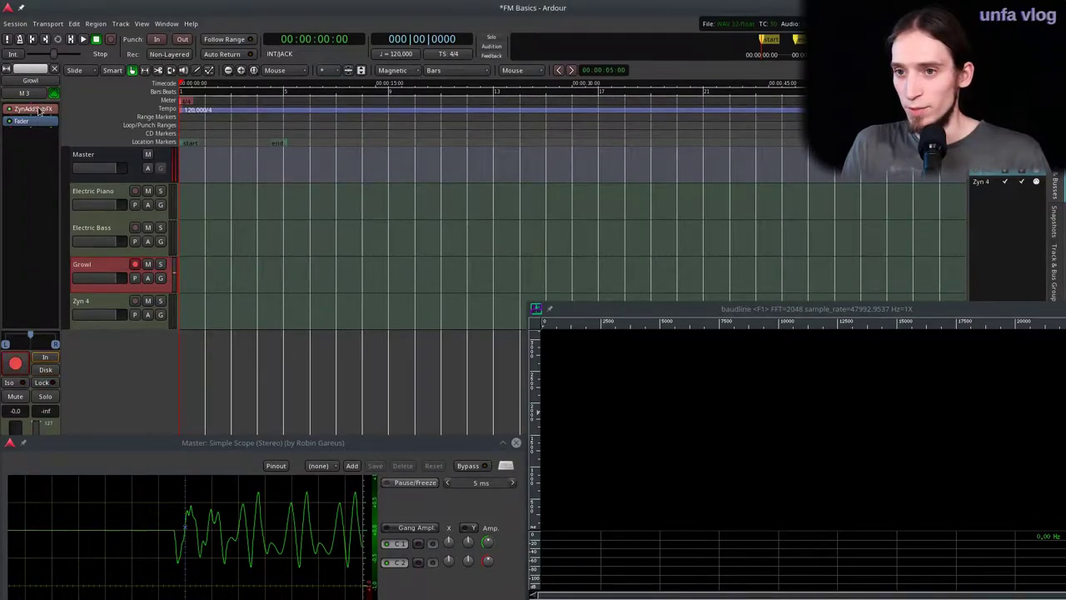
double_click(39, 110)
Enable the Growl part, then open its instrument editor and ADsynth Global Parameters window.
click(88, 195)
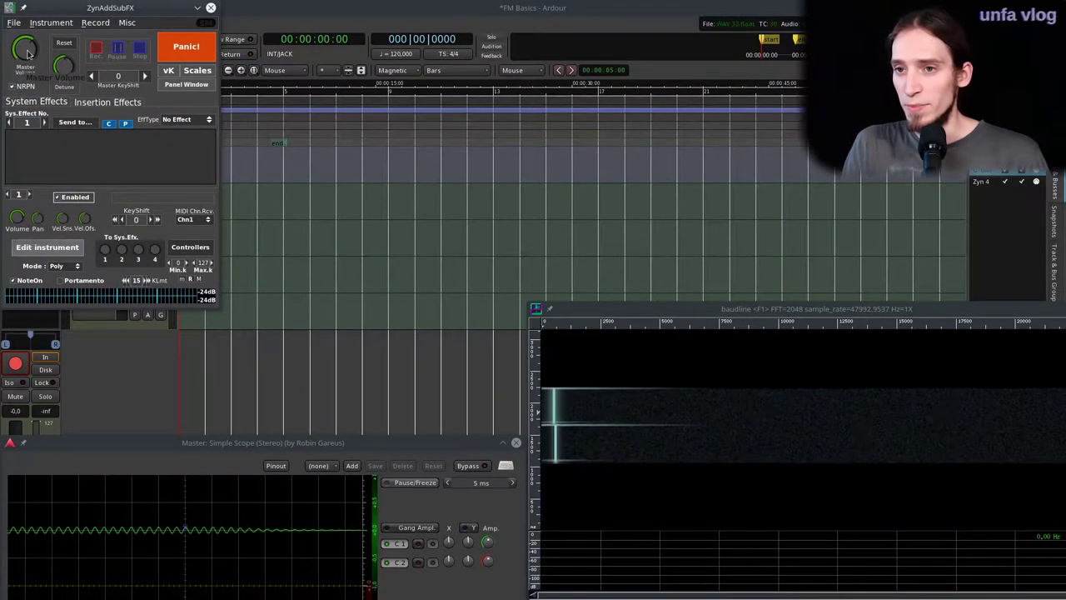
drag(48, 15, 159, 79)
click(162, 314)
drag(444, 7, 300, 132)
click(221, 305)
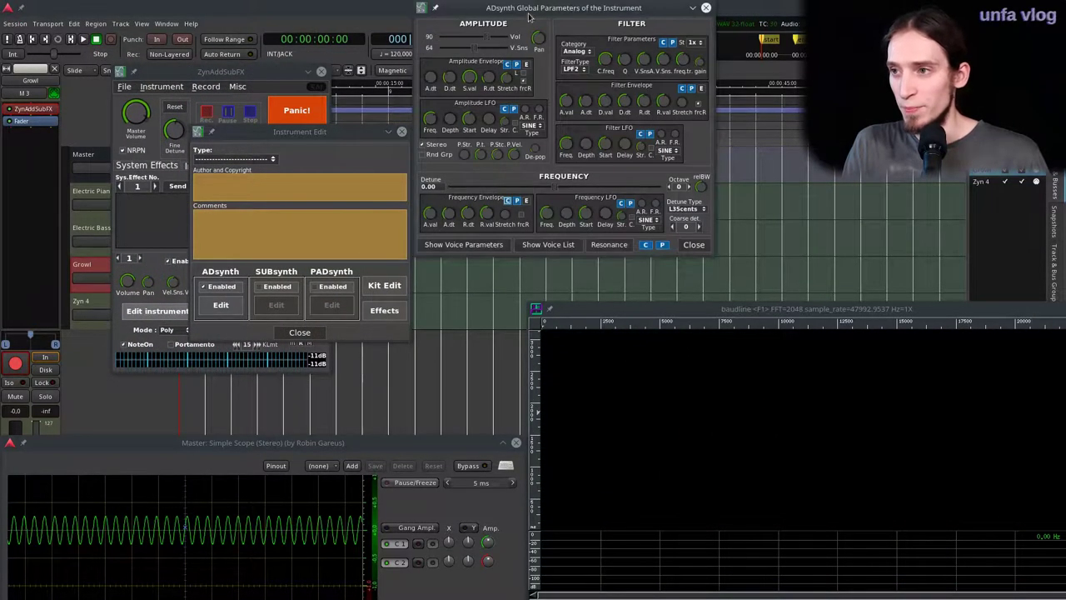
drag(530, 13, 221, 121)
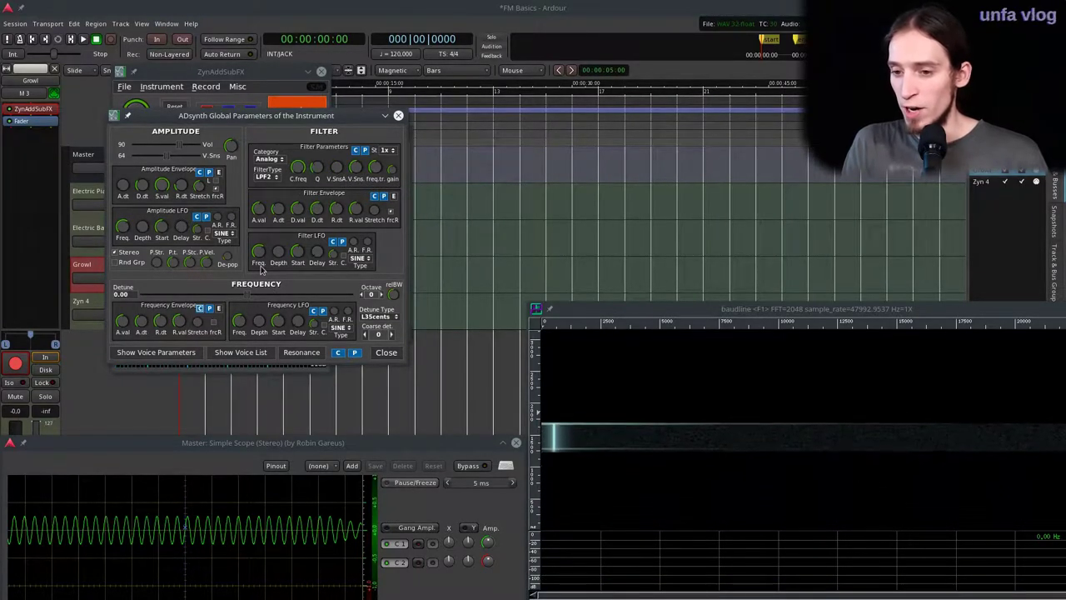
Show the voice parameters and bring the ADsynth voice 1 volume down to 0.
click(171, 352)
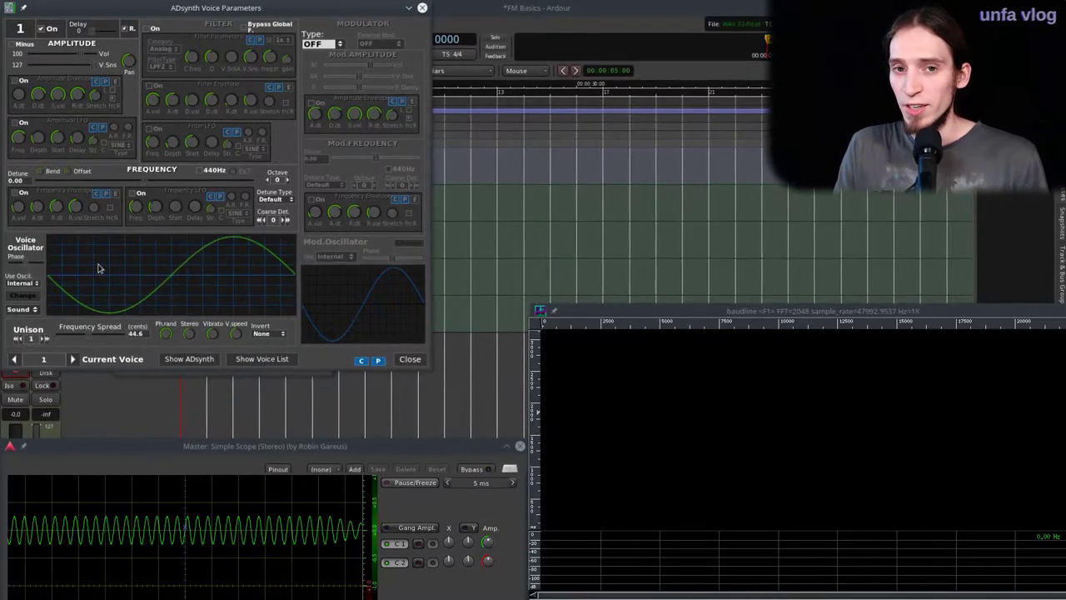
click(73, 359)
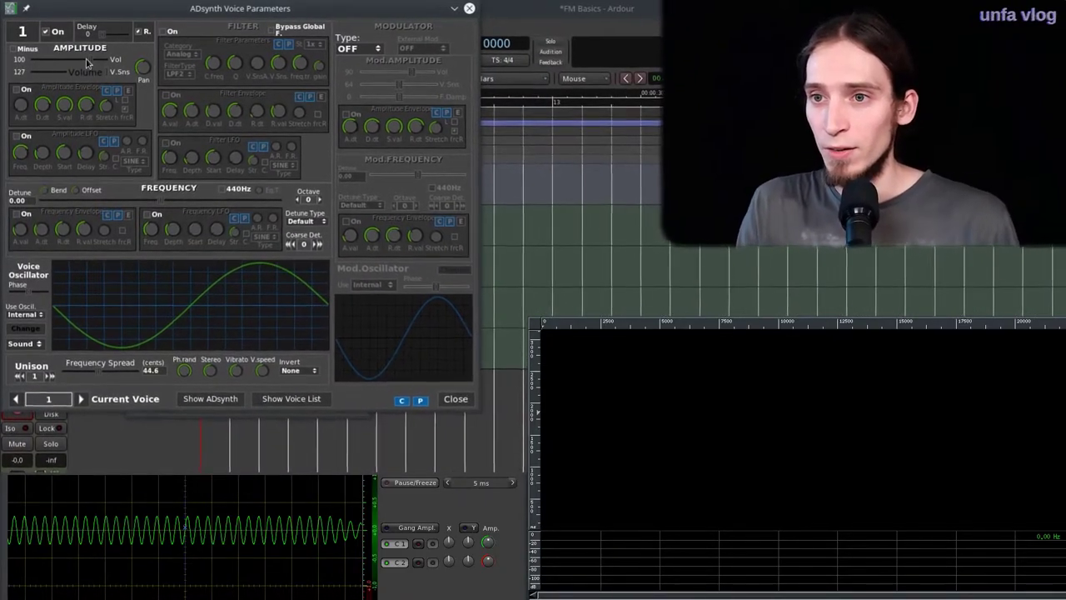
scroll(87, 65, down, 10)
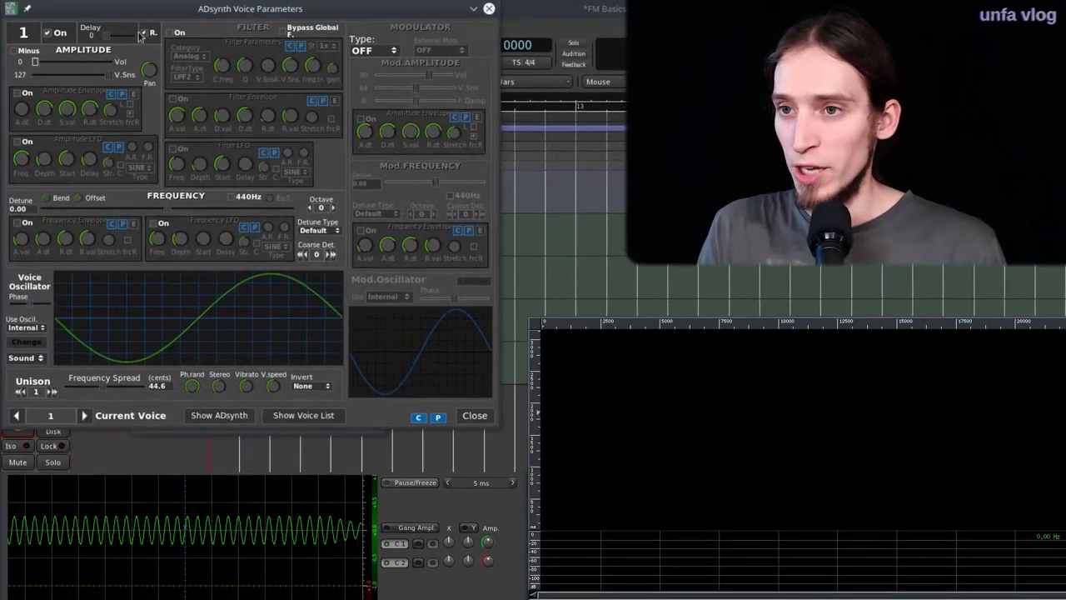
scroll(70, 66, up, 5)
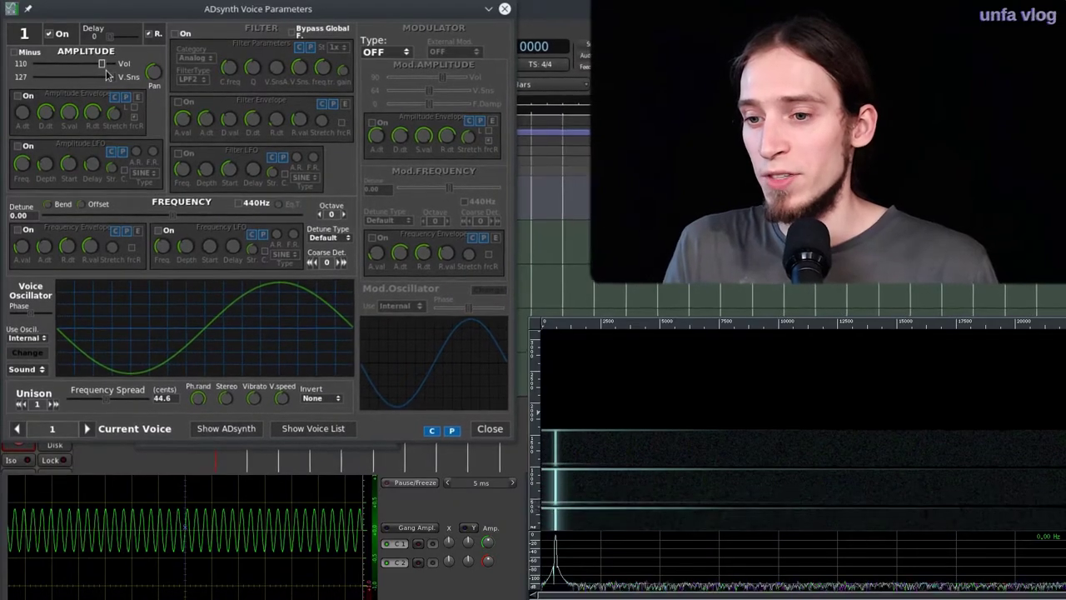
scroll(71, 74, down, 5)
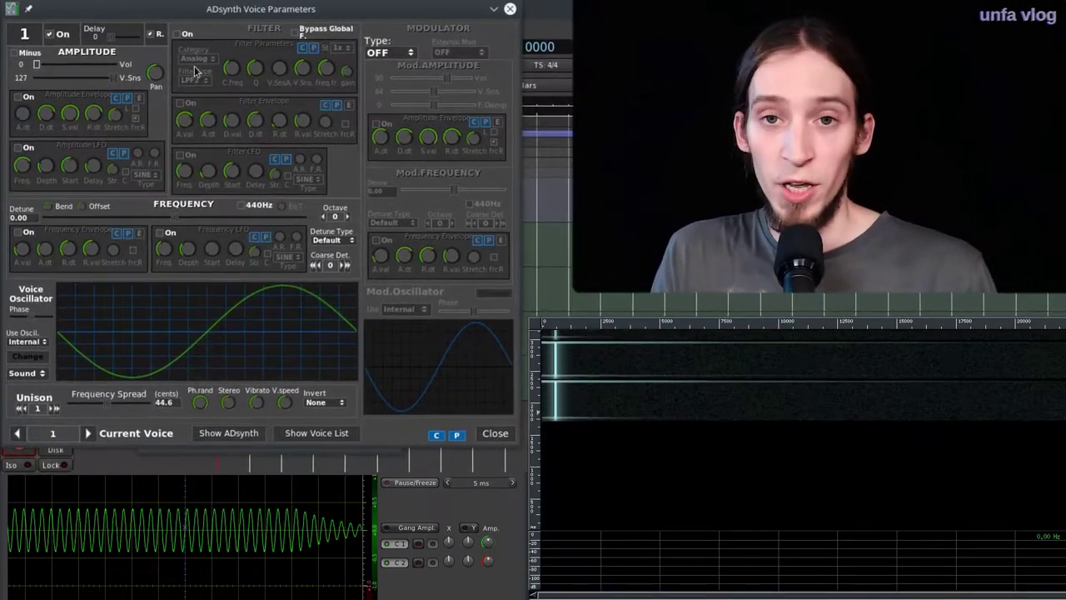
Switch on voice 2 with FM modulator type and External Mod. set to ExtMod. 1.
click(90, 437)
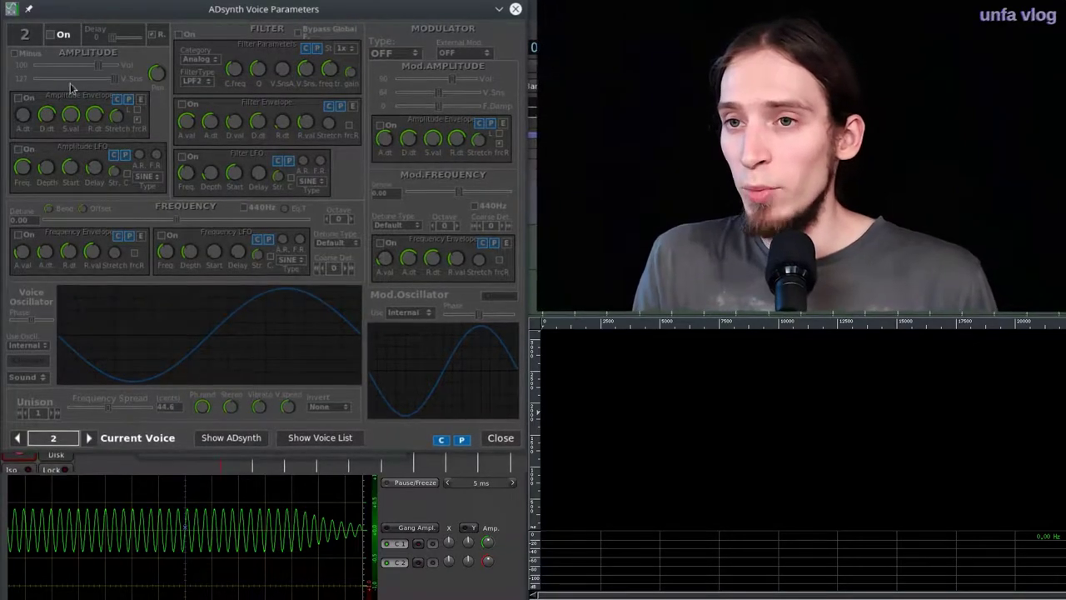
click(63, 40)
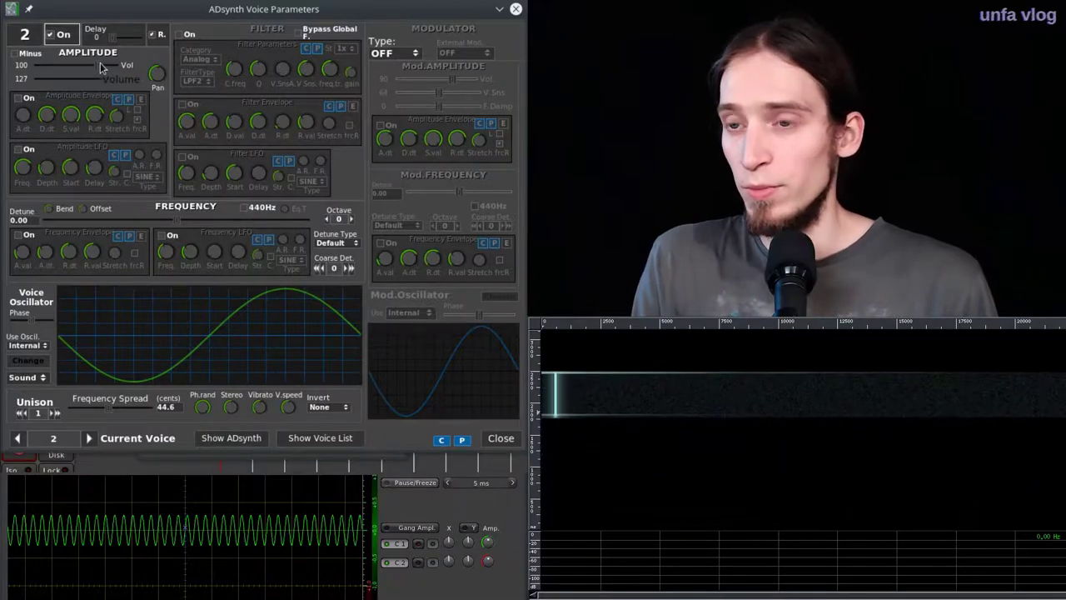
click(395, 52)
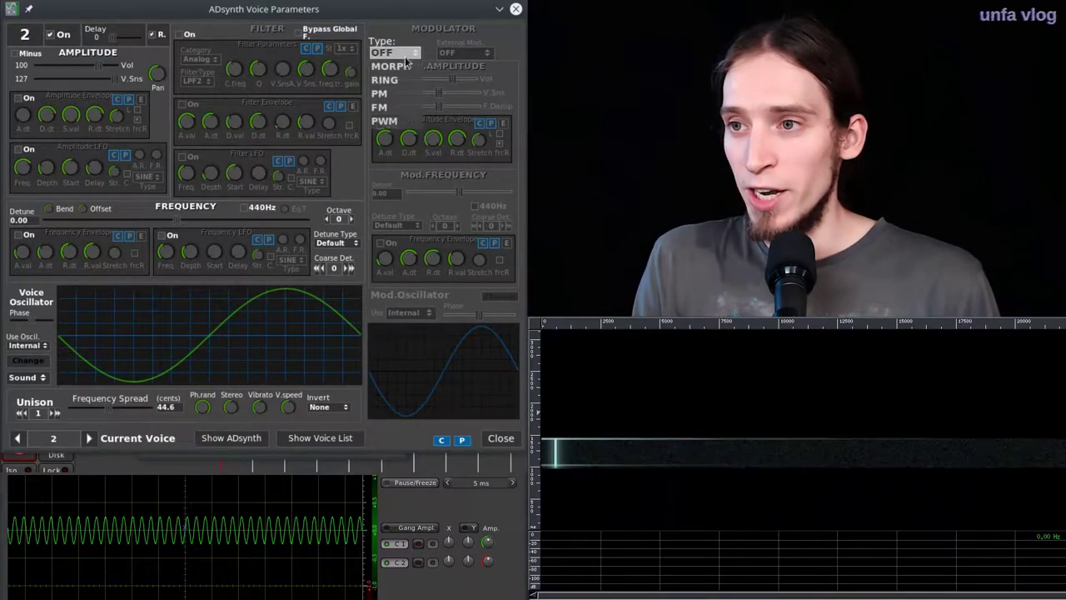
click(403, 107)
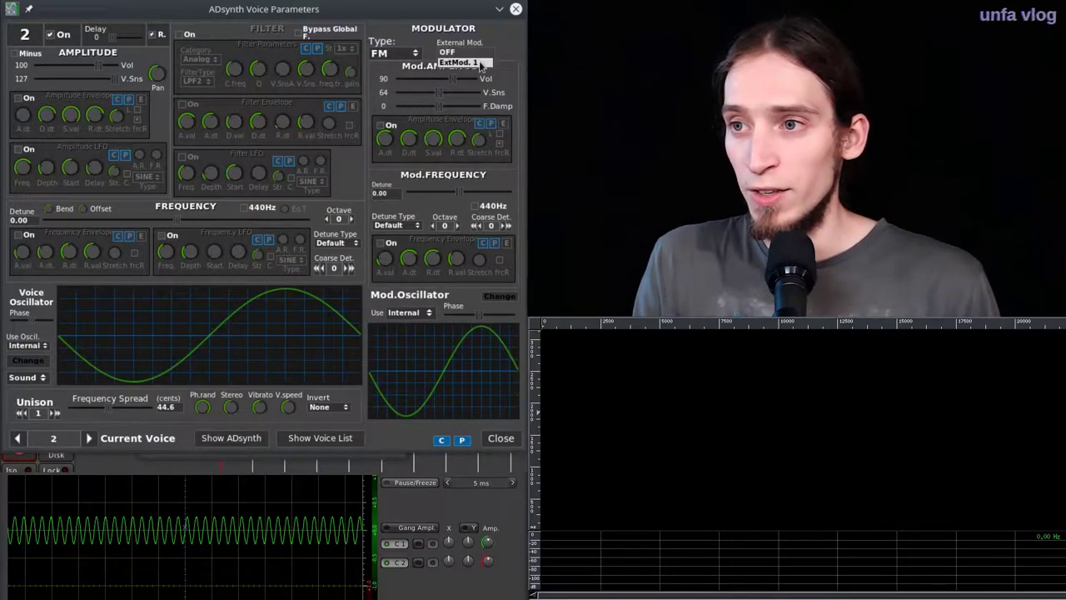
click(486, 65)
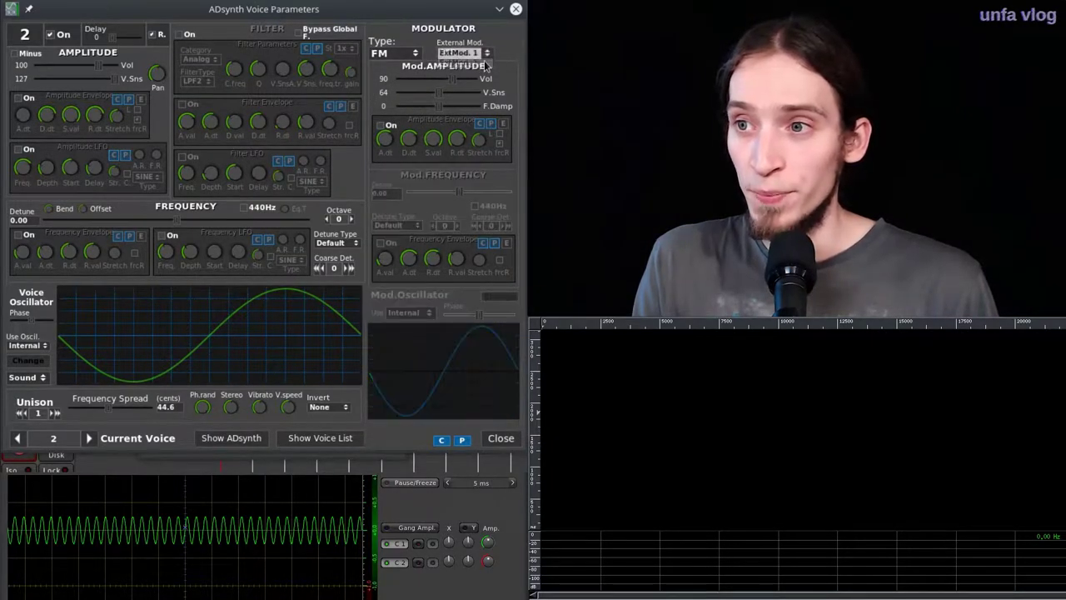
click(17, 437)
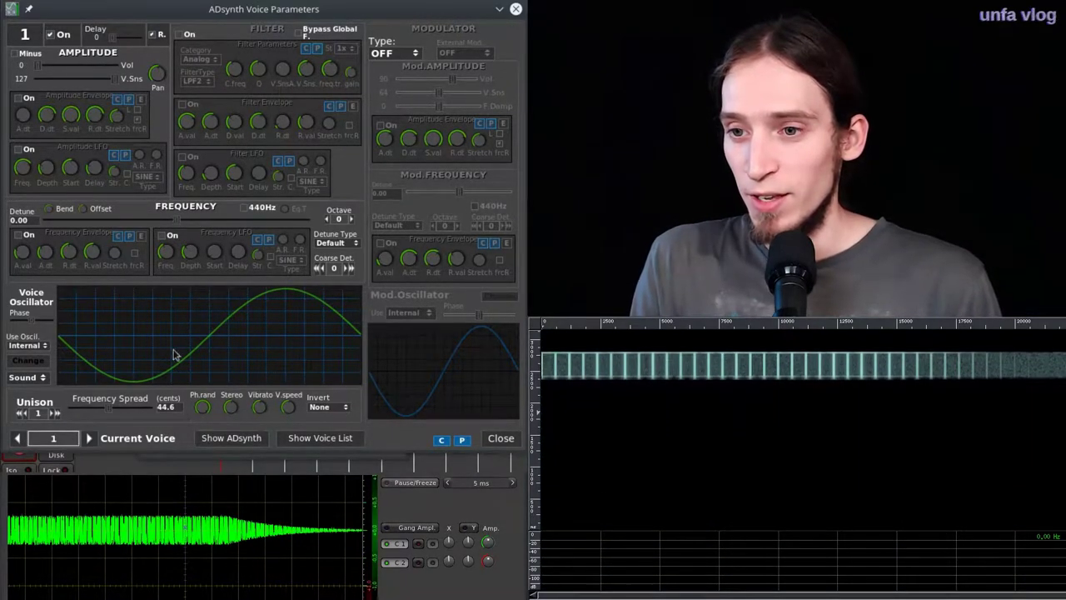
click(88, 437)
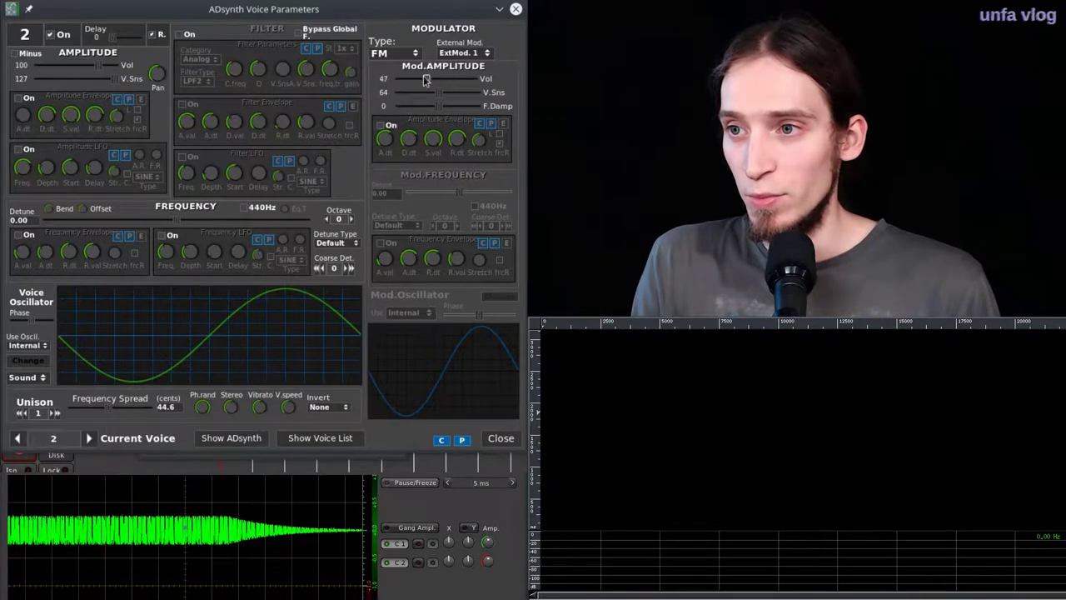
Turn on voice 2's Mod. Amplitude Envelope and set Mod.AMPLITUDE Vol to 102.
drag(422, 79, 419, 79)
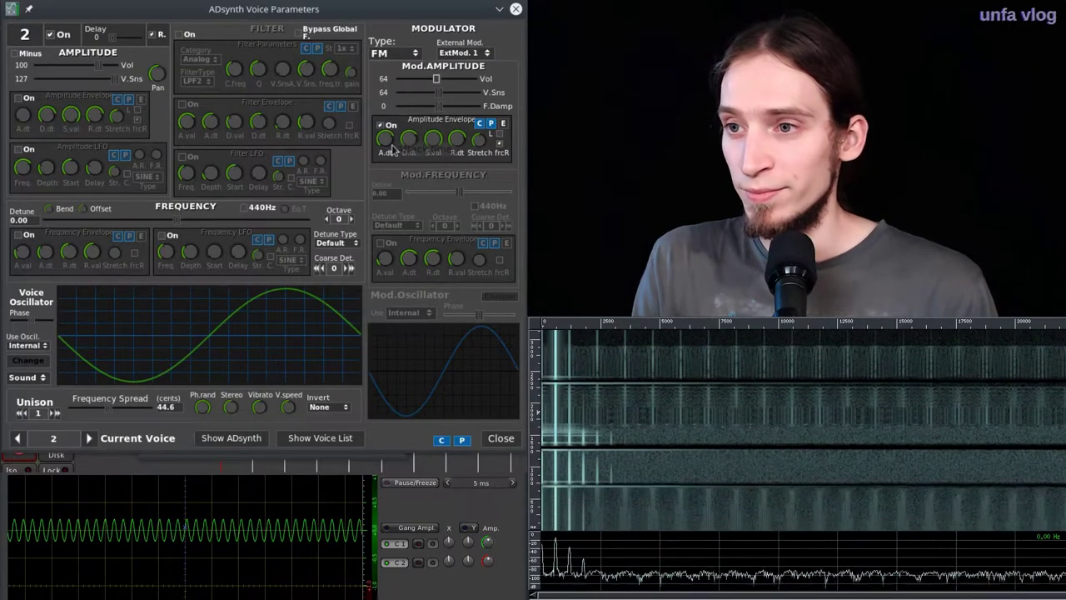
click(380, 126)
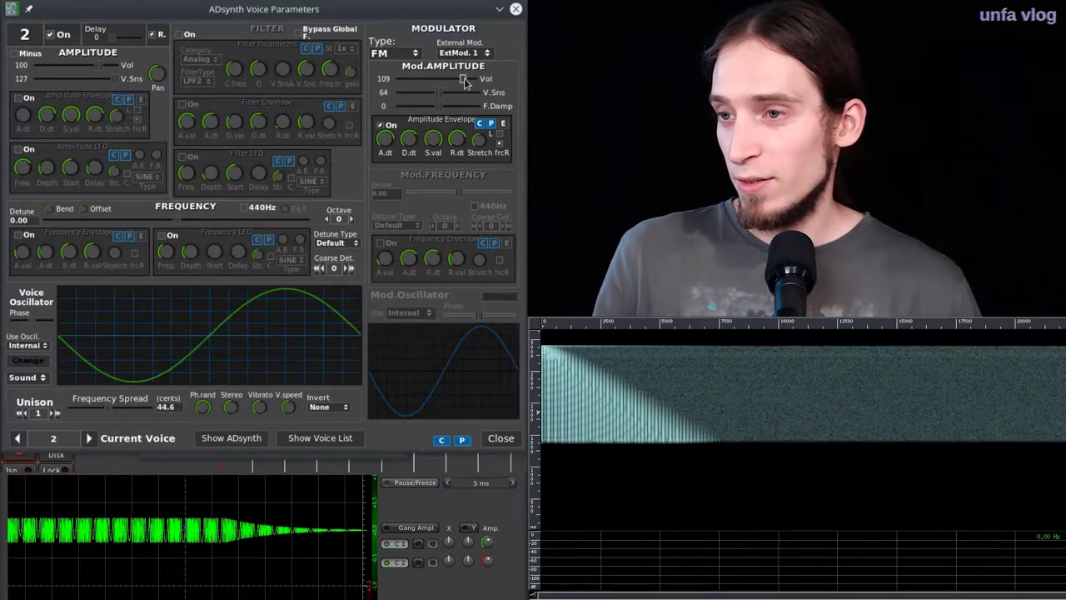
drag(465, 79, 460, 83)
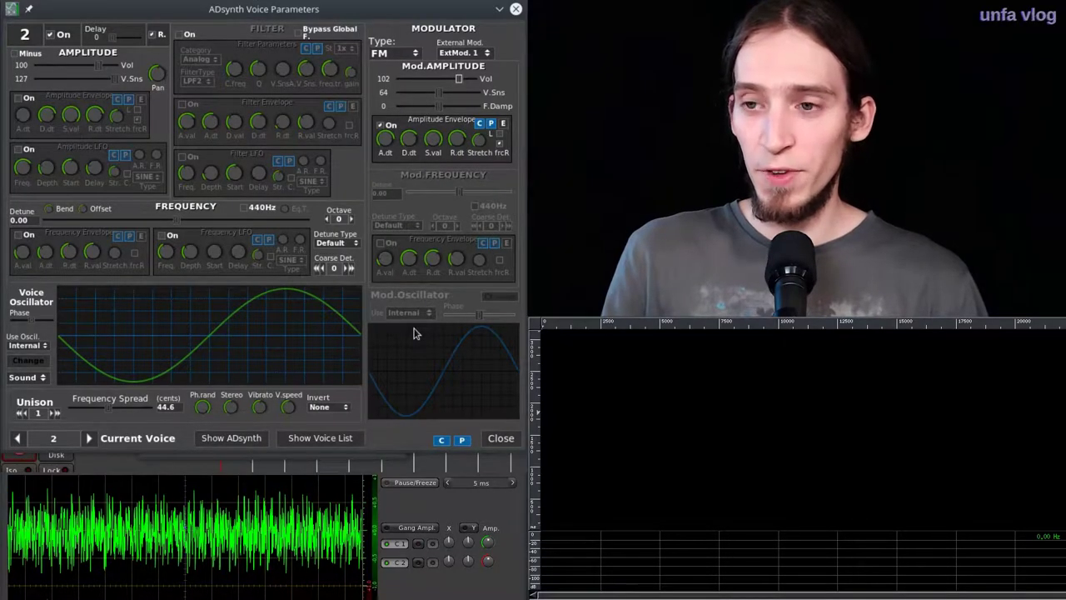
click(406, 55)
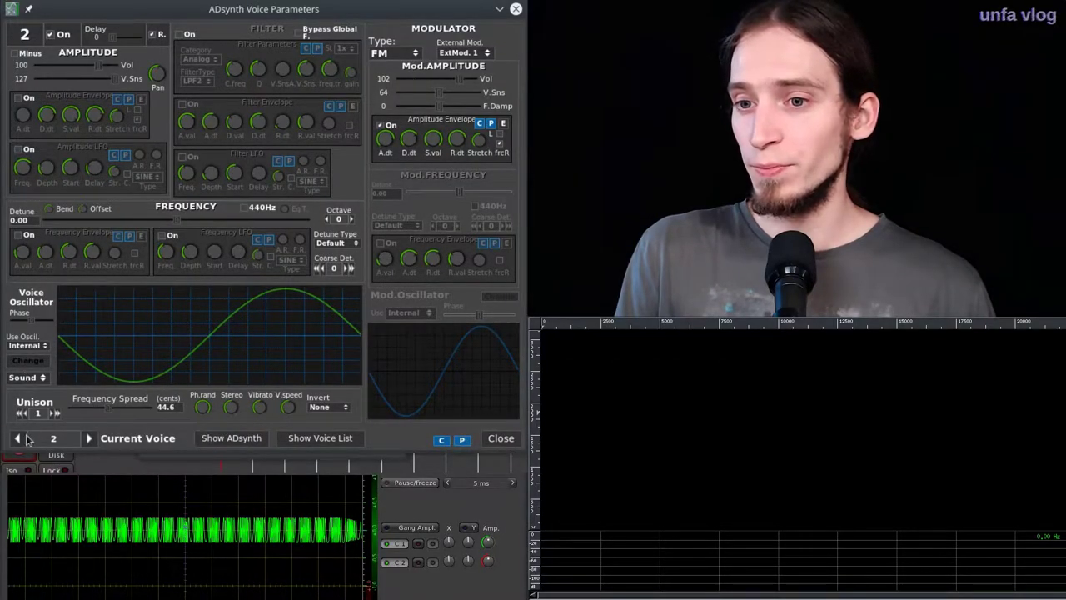
Open voice 1's oscillator editor and morph a Triangle base function toward a square.
click(17, 438)
click(27, 360)
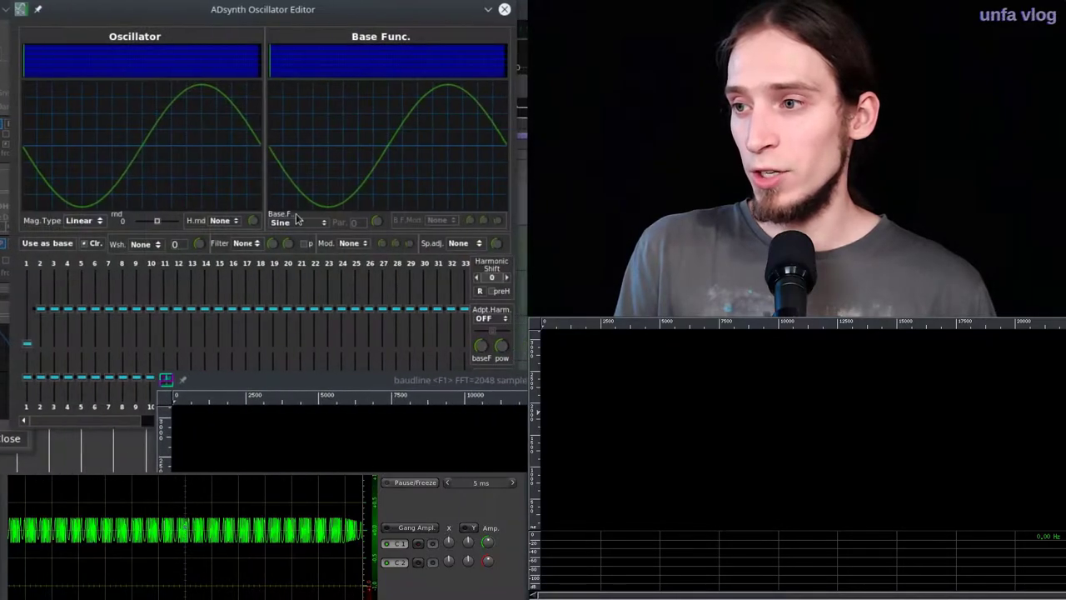
click(298, 219)
click(292, 230)
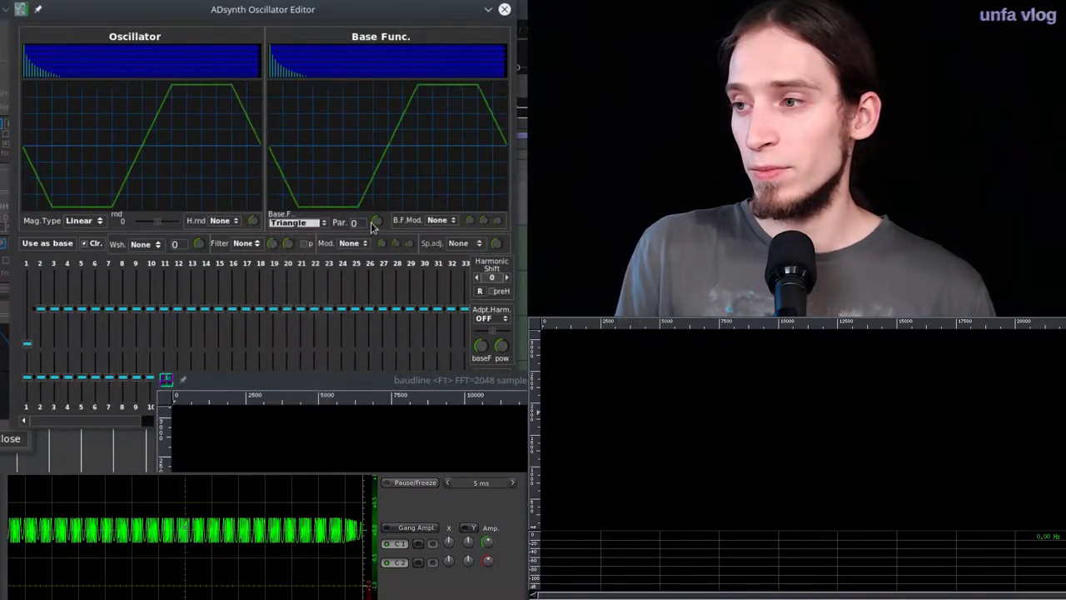
drag(376, 222, 367, 333)
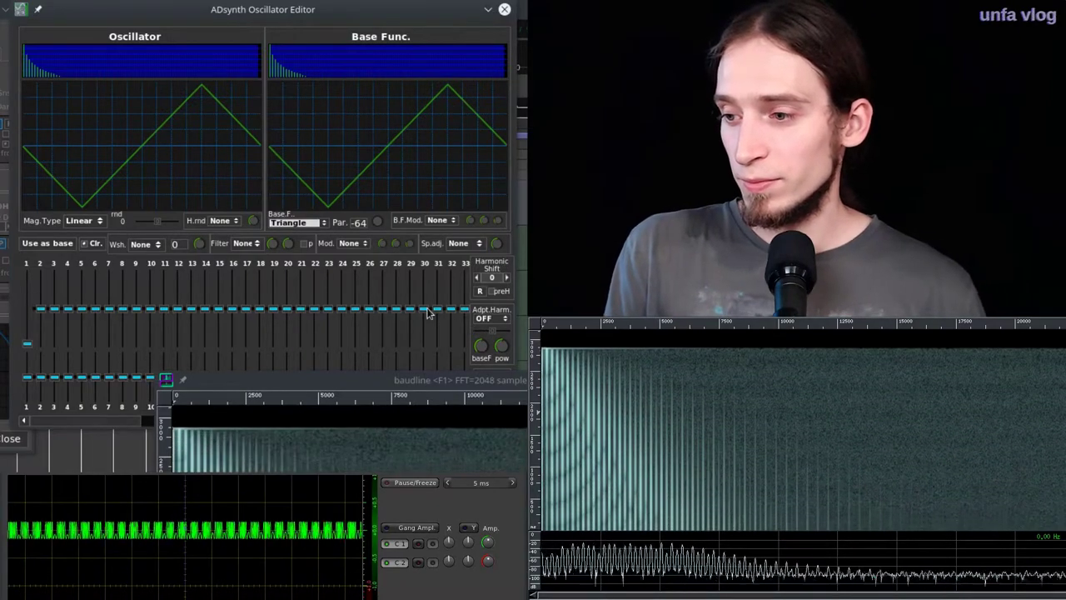
mouse_move(379, 227)
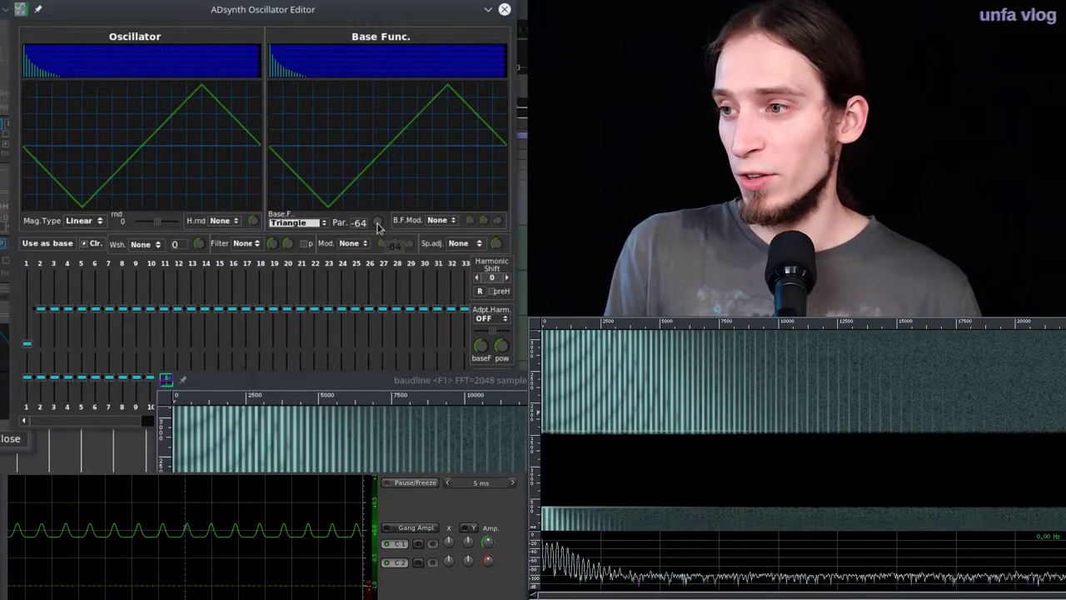
drag(386, 292, 400, 54)
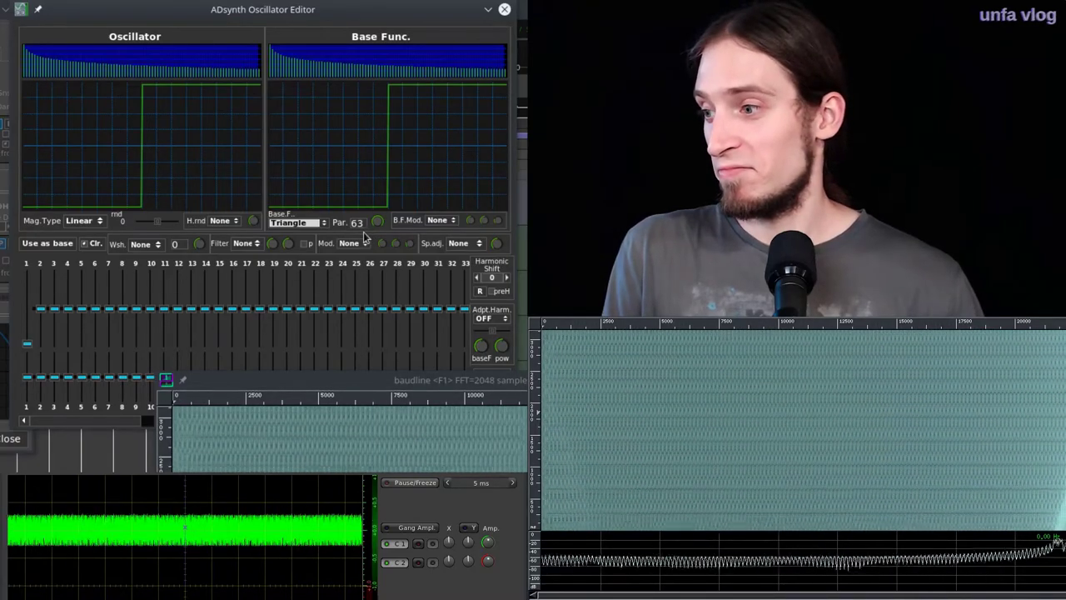
Set the oscillator's base function back to Sine and move the editor aside.
click(906, 451)
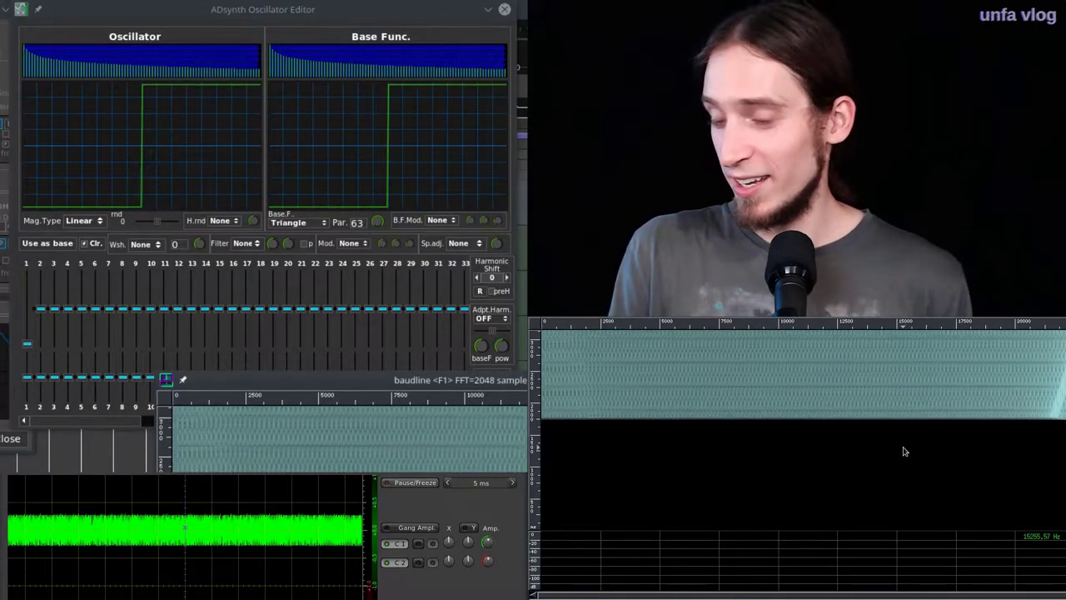
click(296, 222)
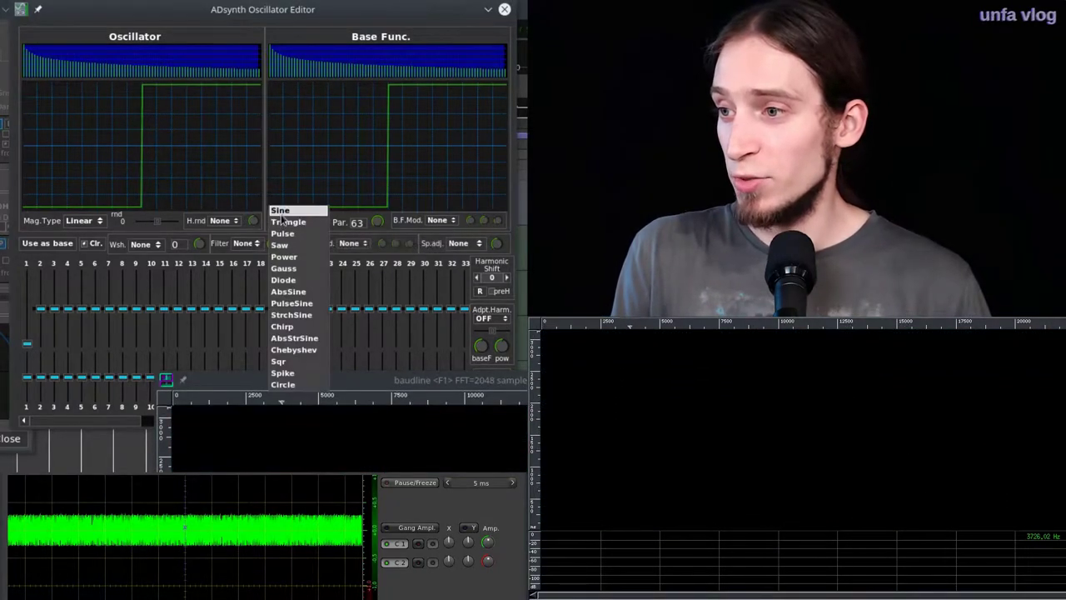
click(296, 211)
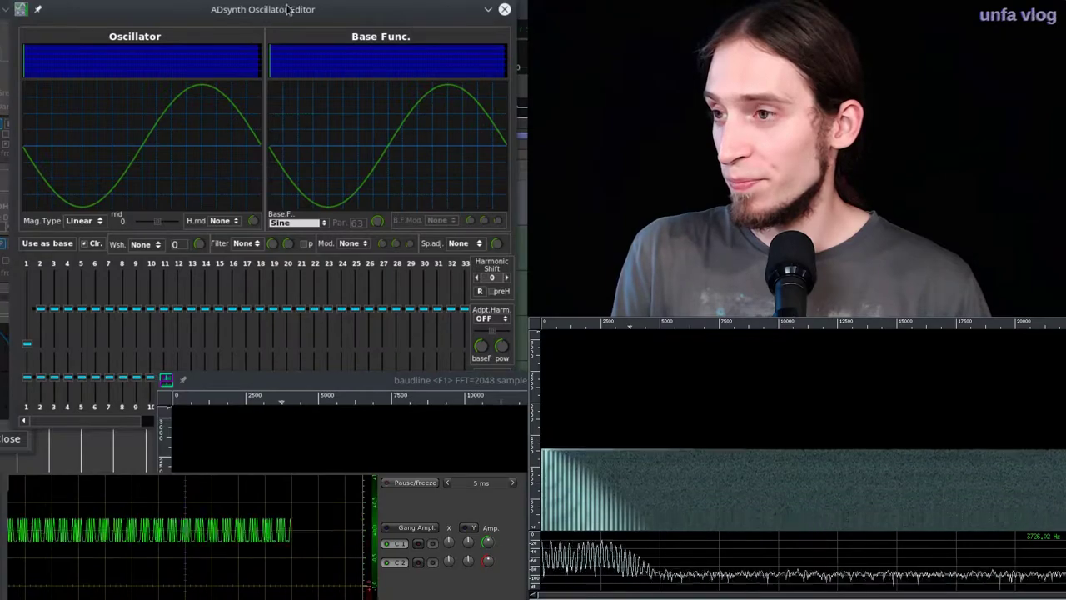
drag(292, 22, 0, 36)
Close the oscillator editor, set voice 2 to octave -4 and untick its modulator Amplitude Envelope.
click(193, 23)
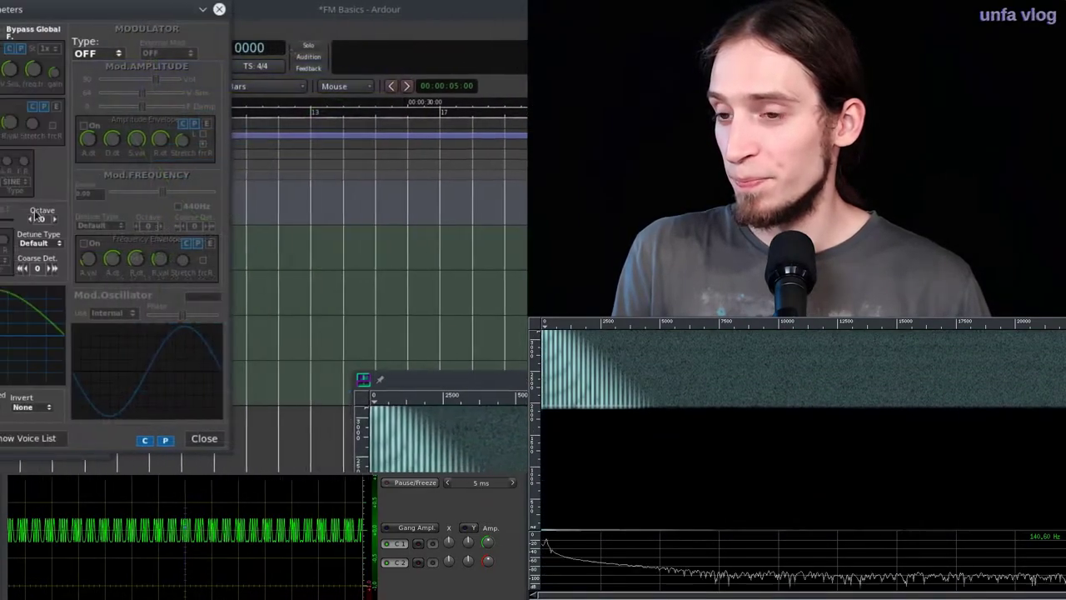
drag(193, 9, 491, 8)
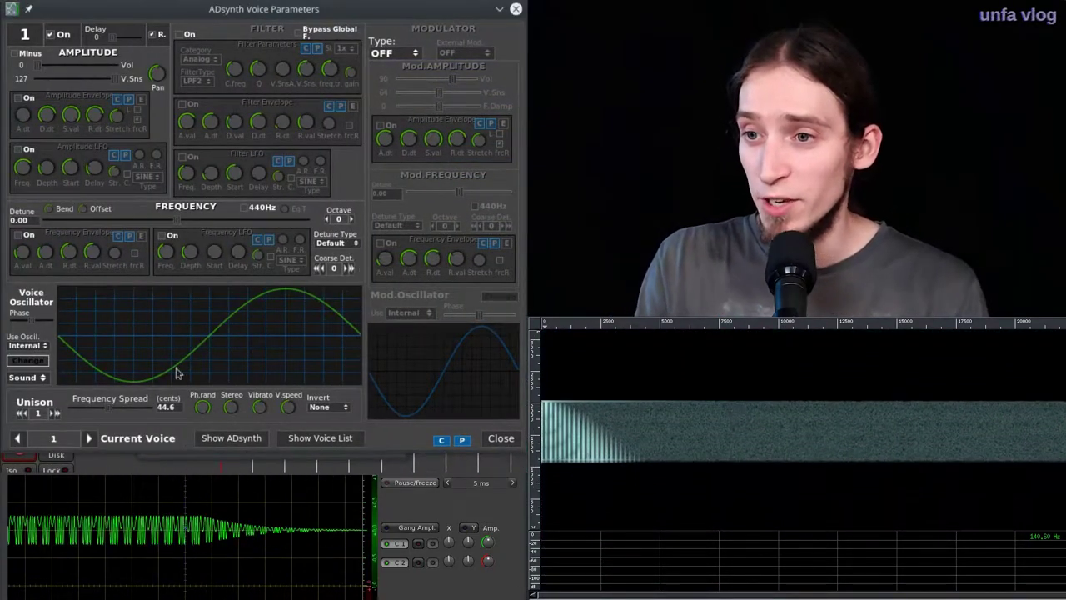
click(90, 437)
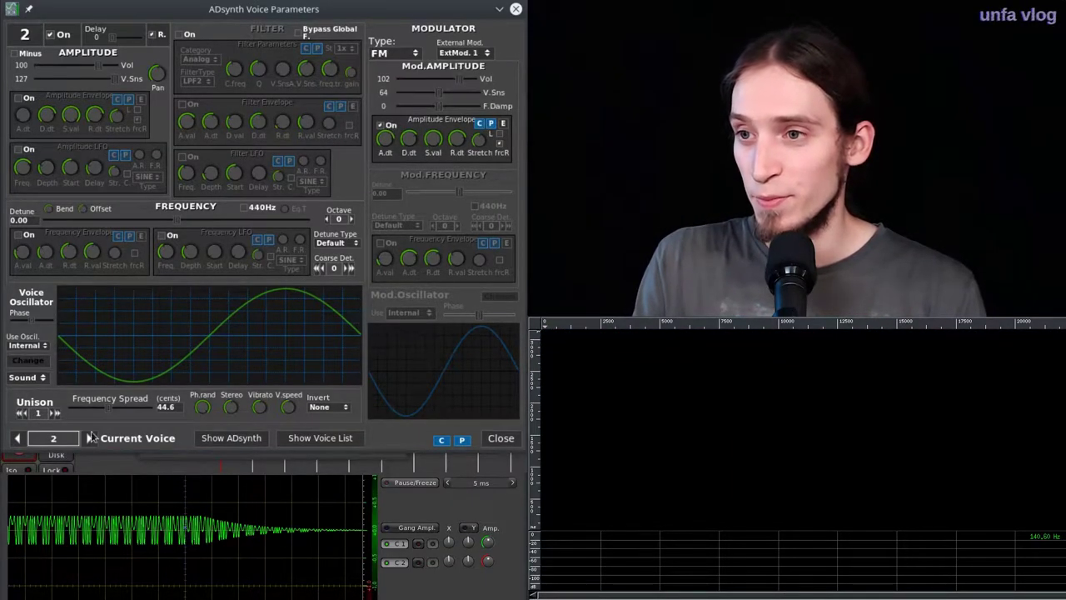
double_click(327, 219)
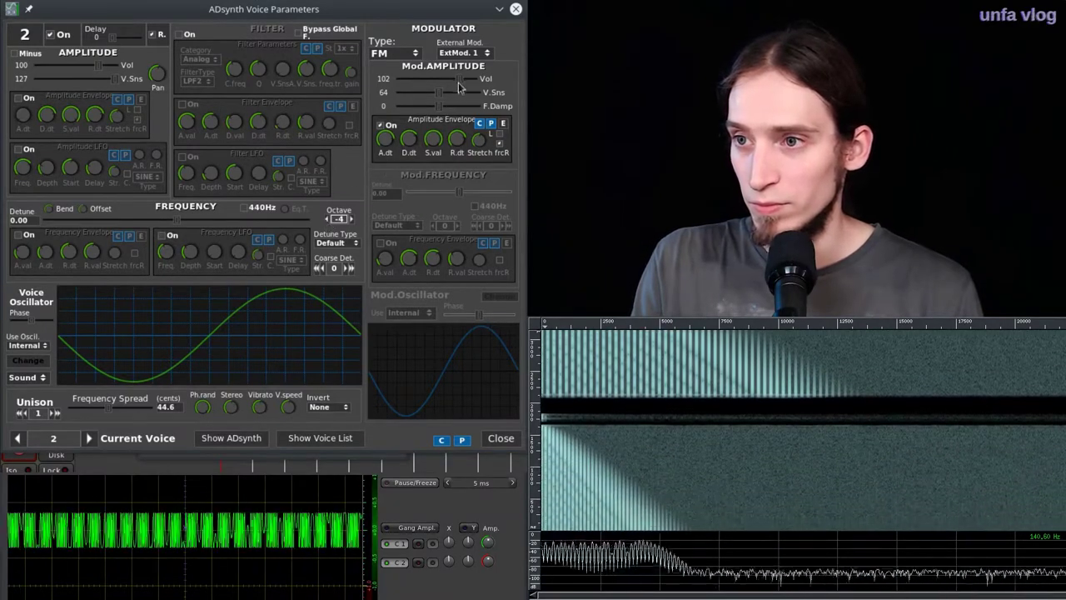
click(387, 126)
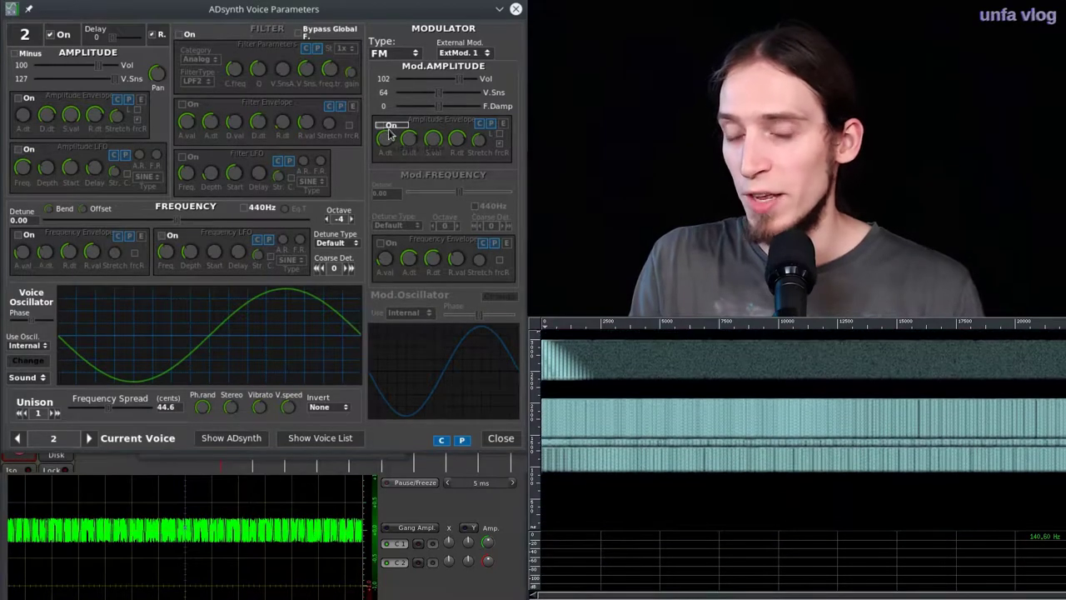
Re-enable voice 2's modulator envelope at depth 76, then detune voice 1 and raise it to octave 2.
click(386, 126)
mouse_move(459, 80)
mouse_down()
mouse_move(471, 83)
mouse_move(454, 79)
mouse_up()
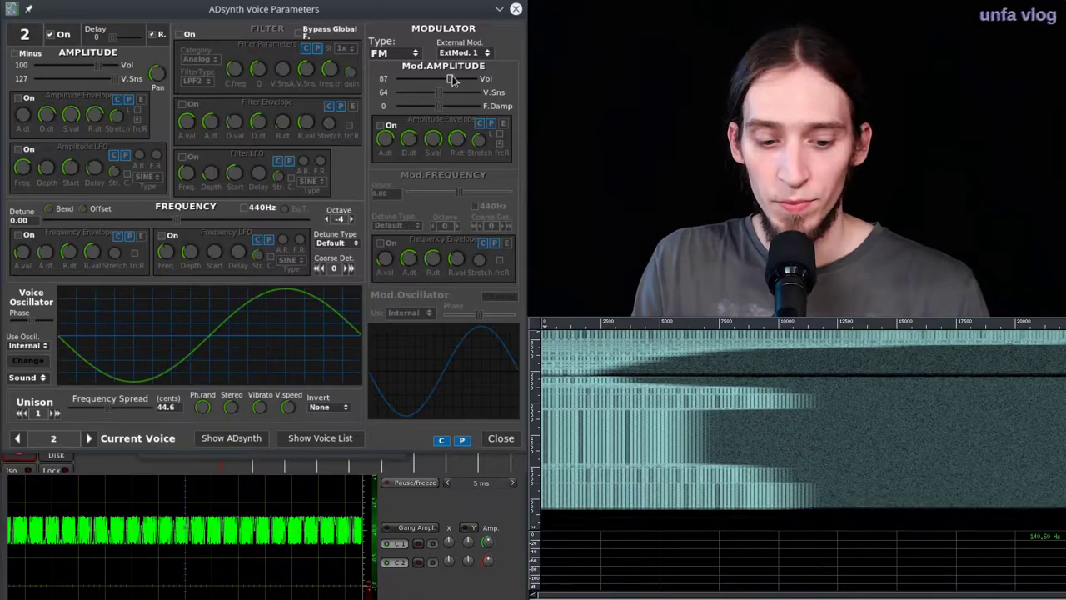
click(17, 438)
mouse_move(182, 218)
mouse_down()
mouse_move(235, 225)
mouse_move(178, 221)
mouse_up()
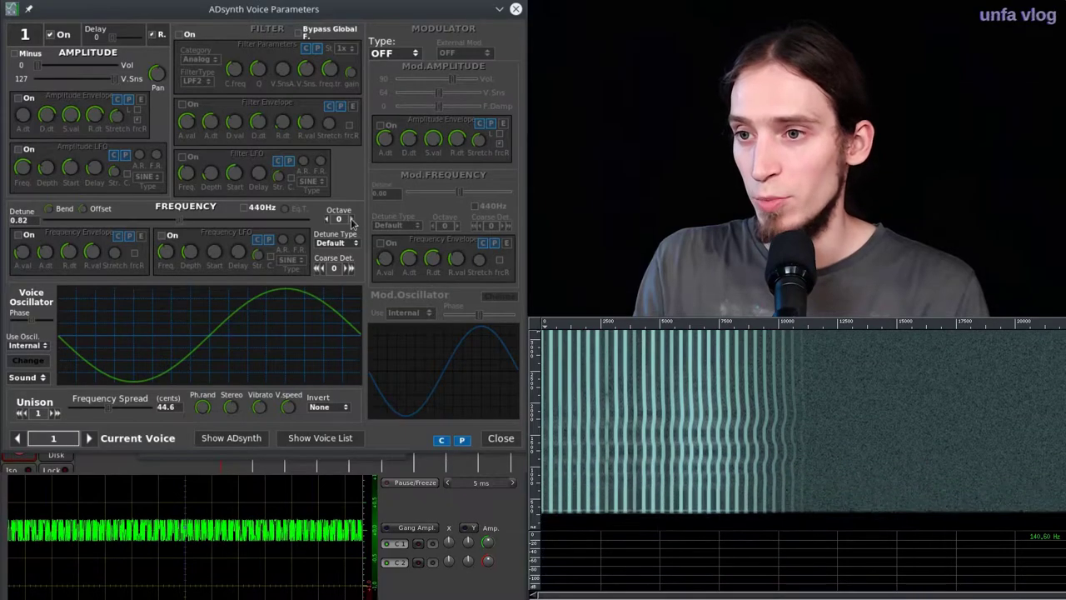
click(350, 220)
click(351, 220)
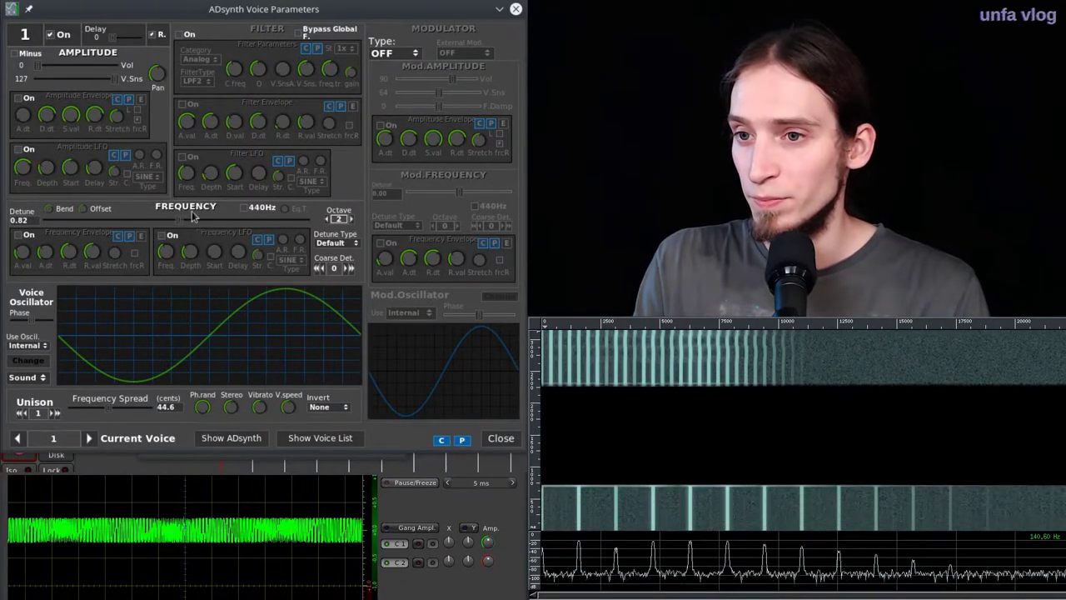
mouse_move(189, 211)
mouse_down()
mouse_move(173, 232)
mouse_move(238, 247)
mouse_move(138, 250)
mouse_move(212, 248)
mouse_move(141, 224)
mouse_move(189, 228)
mouse_up()
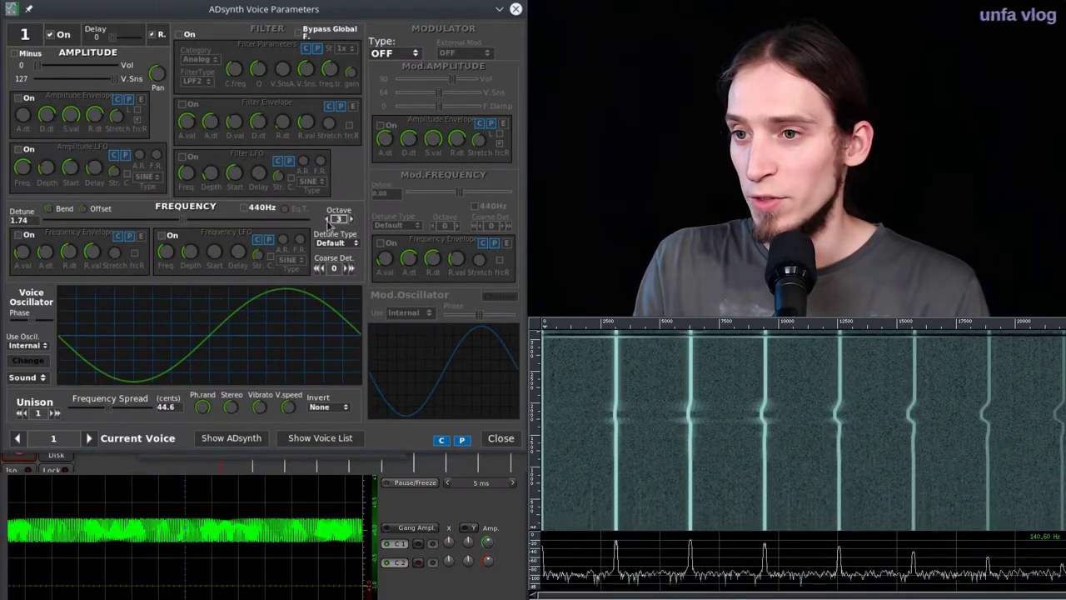
Raise voice 2's modulation depth to 98, then set voice 1's detune to 2.48 at octave 1.
click(90, 438)
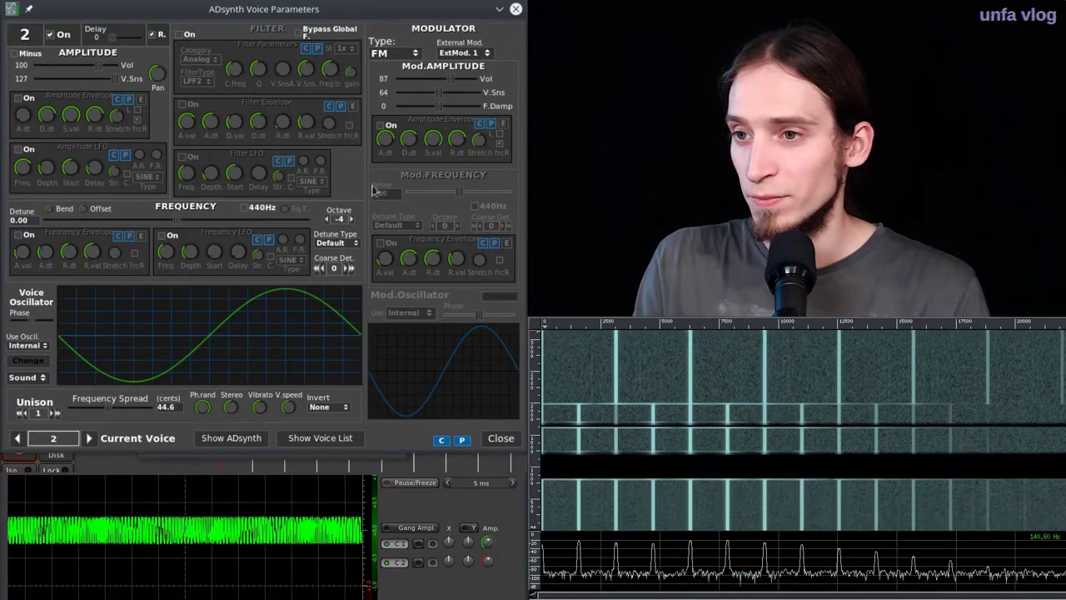
drag(452, 92, 460, 89)
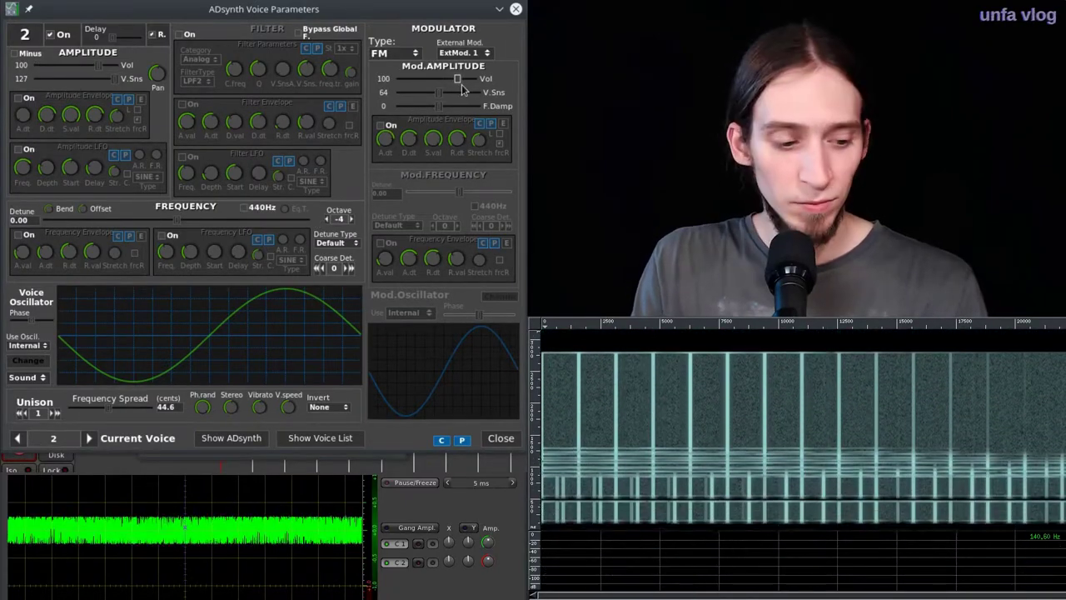
click(16, 439)
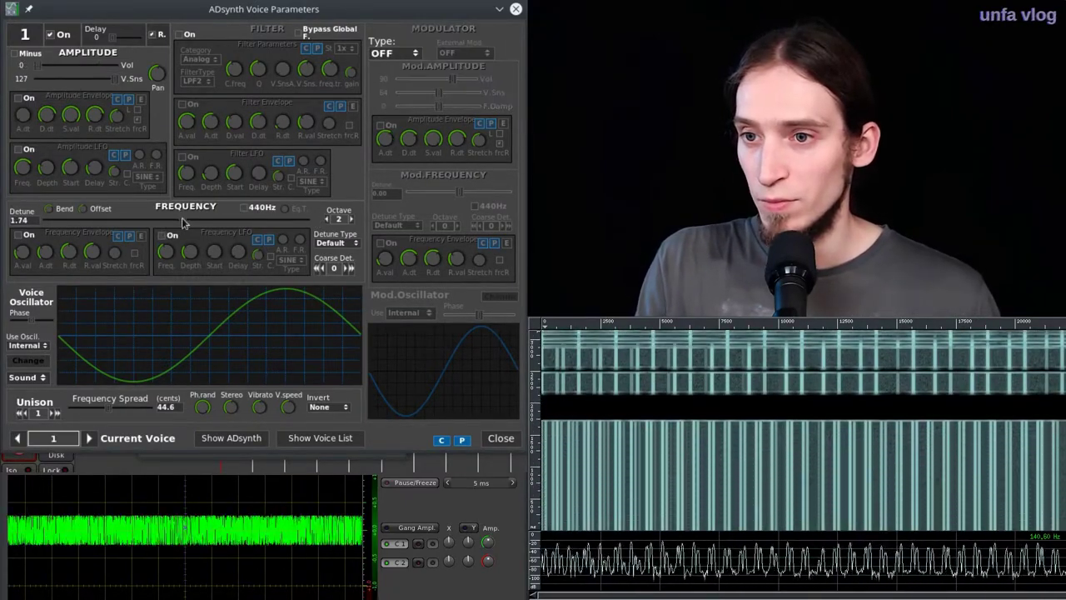
drag(182, 217, 239, 214)
drag(146, 225, 181, 238)
click(325, 220)
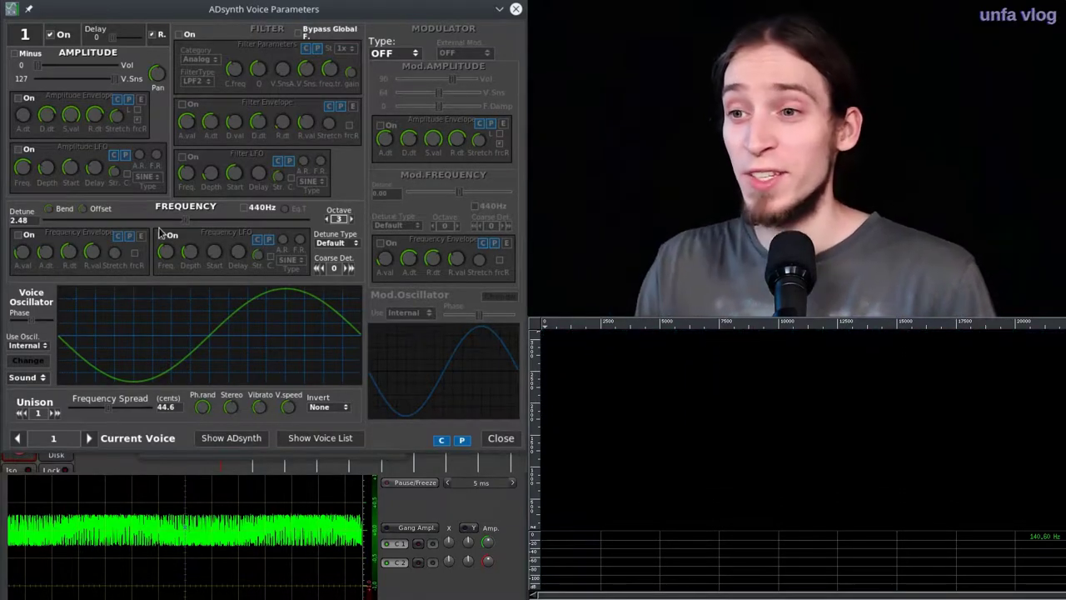
Drop voice 2 to octave -5 and set voice 1 to octave 4 with detune 35.
click(88, 438)
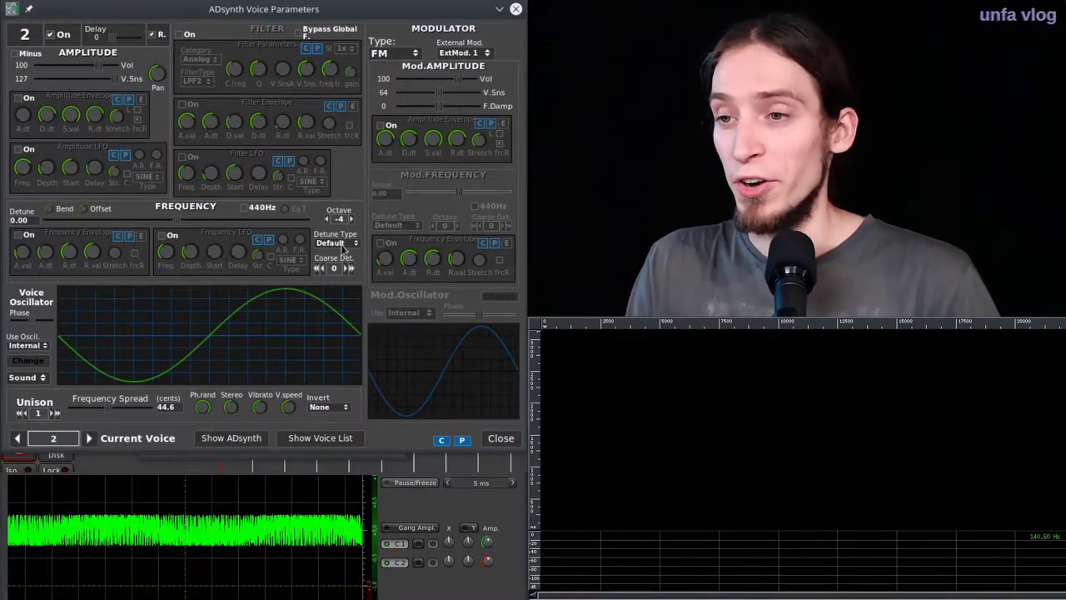
click(328, 219)
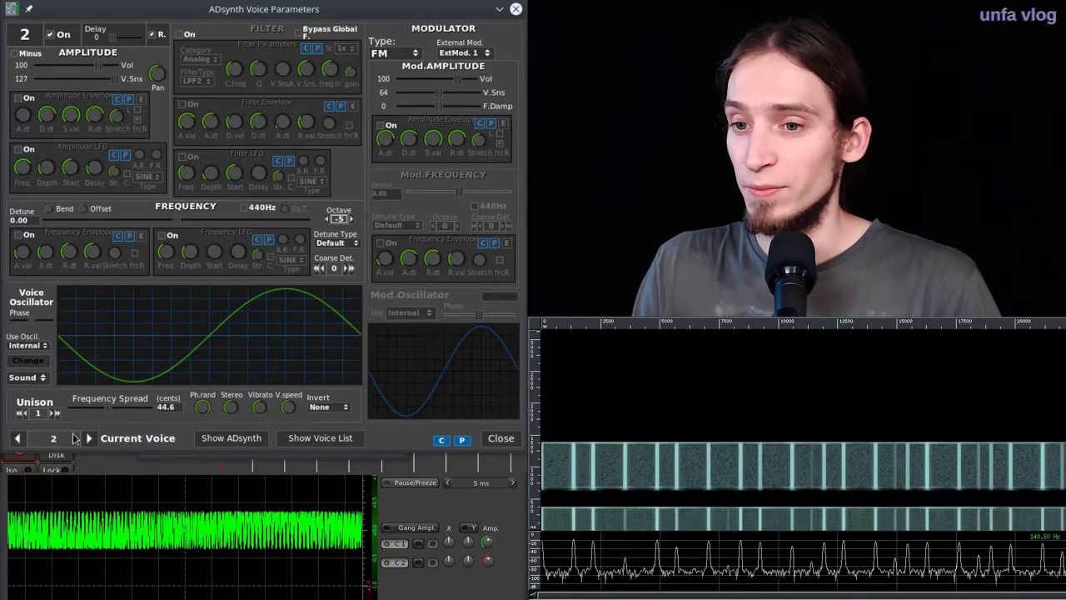
click(16, 438)
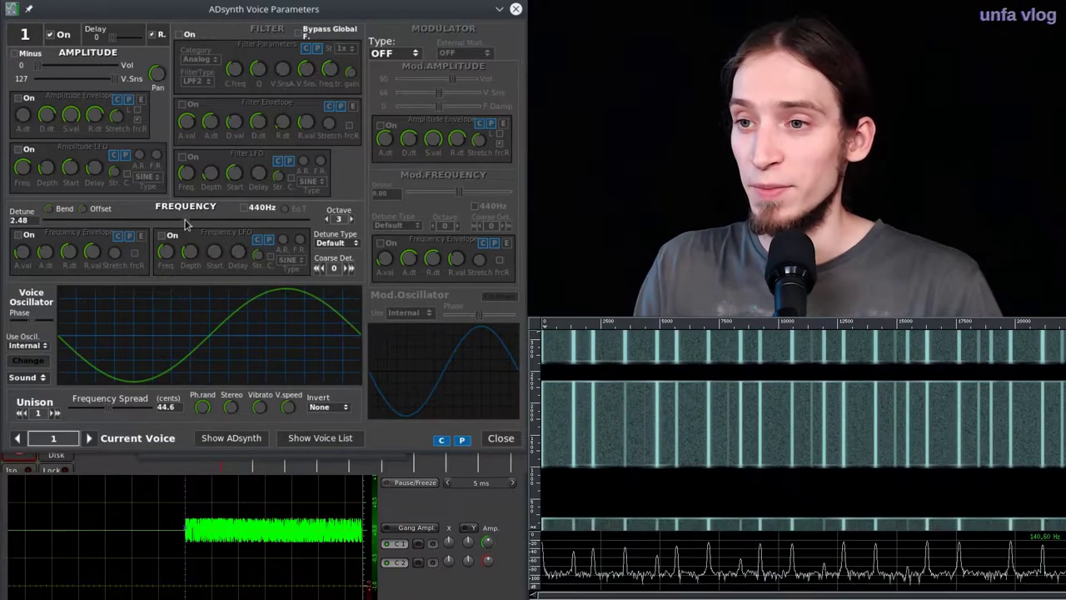
drag(189, 227, 210, 275)
click(351, 219)
mouse_move(202, 220)
mouse_down()
mouse_move(362, 224)
mouse_move(87, 235)
mouse_move(196, 233)
mouse_up()
click(89, 437)
click(350, 218)
click(17, 438)
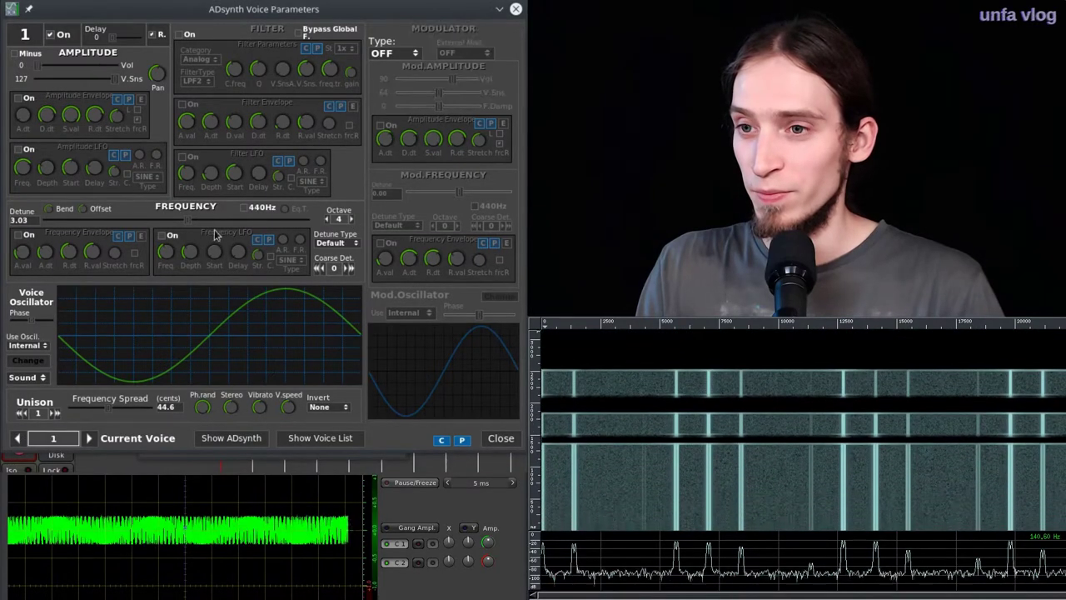
drag(193, 226, 438, 242)
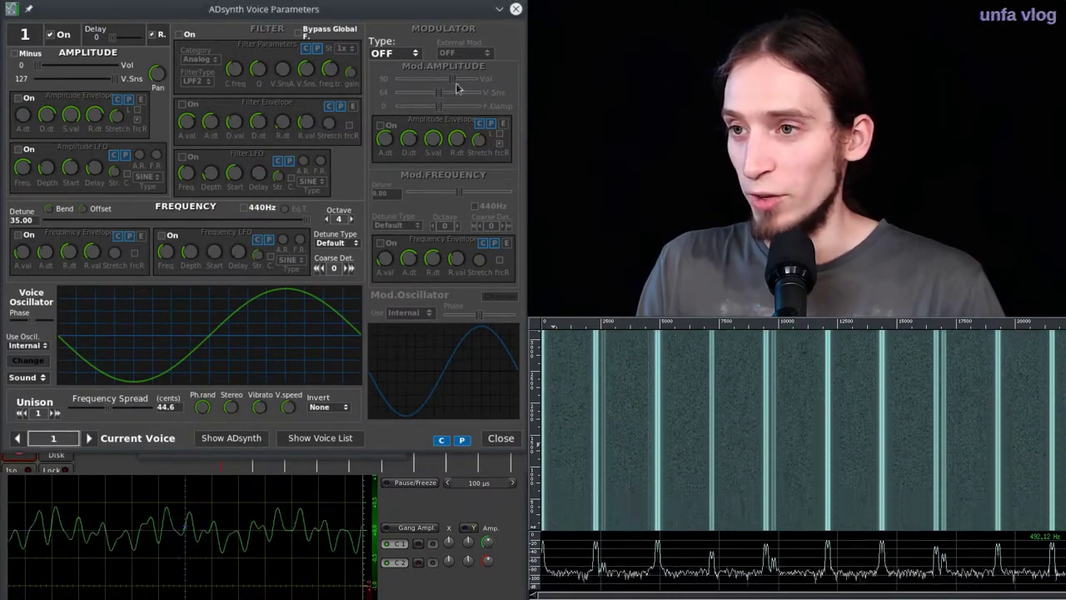
Set voice 2's modulation depth to 74 with envelope on, and disable voice 1's Frequency LFO.
click(89, 438)
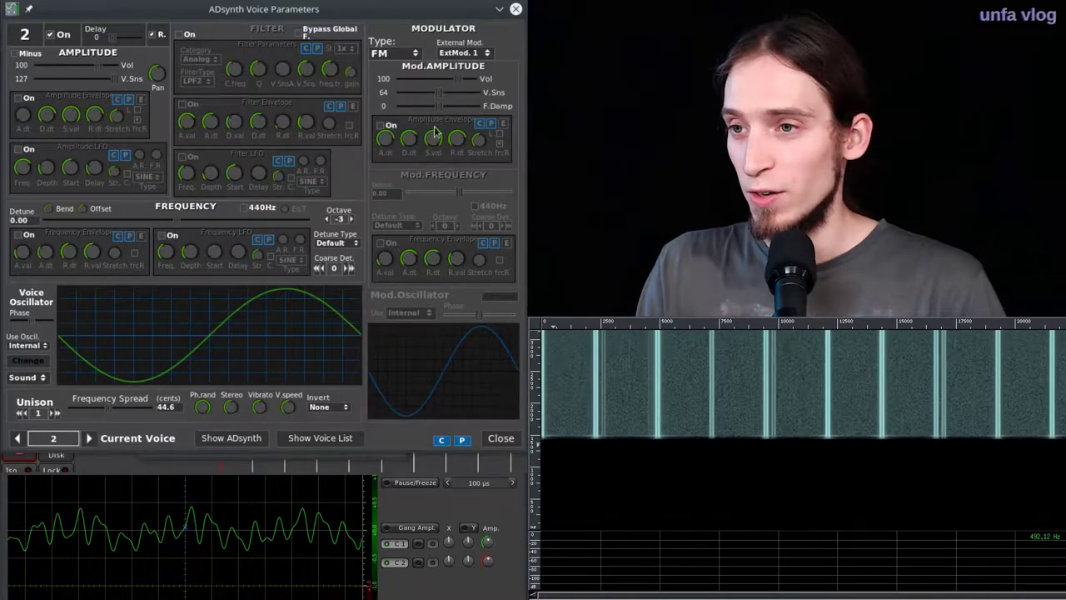
mouse_move(458, 81)
mouse_down()
mouse_move(433, 81)
mouse_move(450, 78)
mouse_up()
click(382, 125)
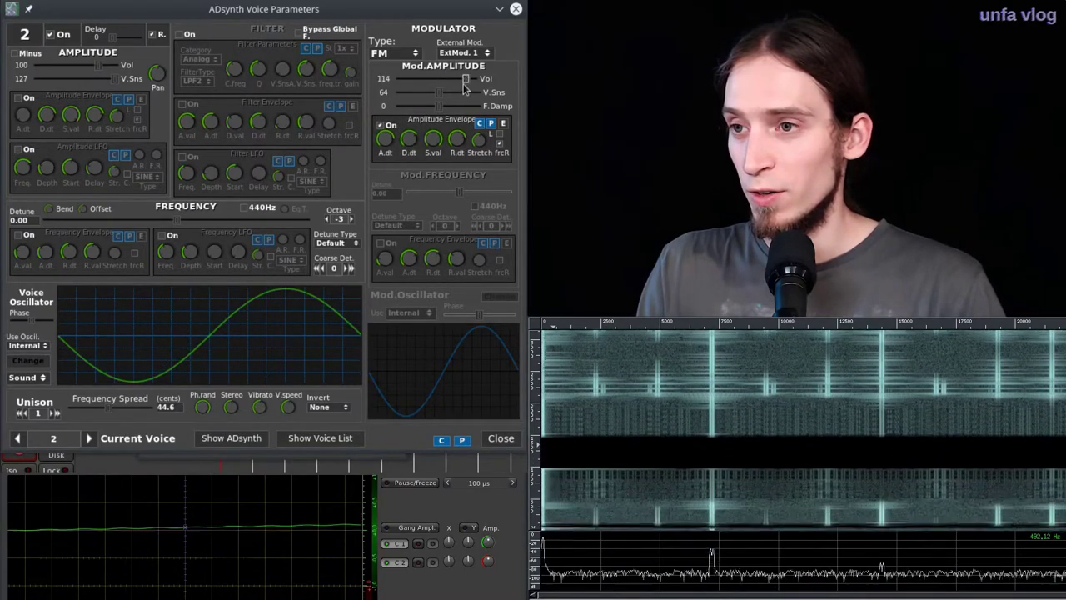
click(17, 437)
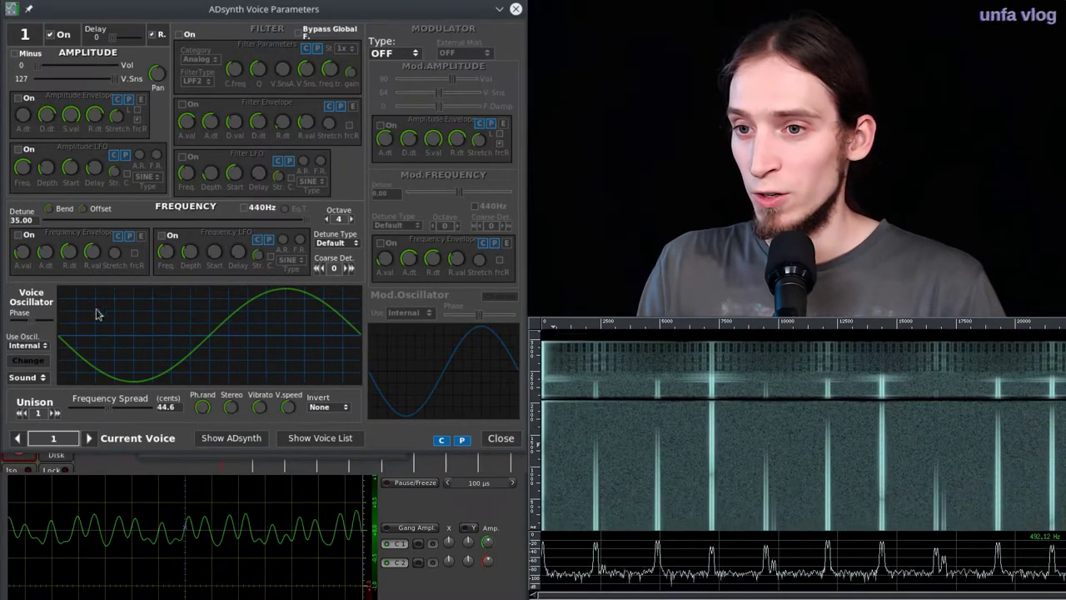
click(163, 236)
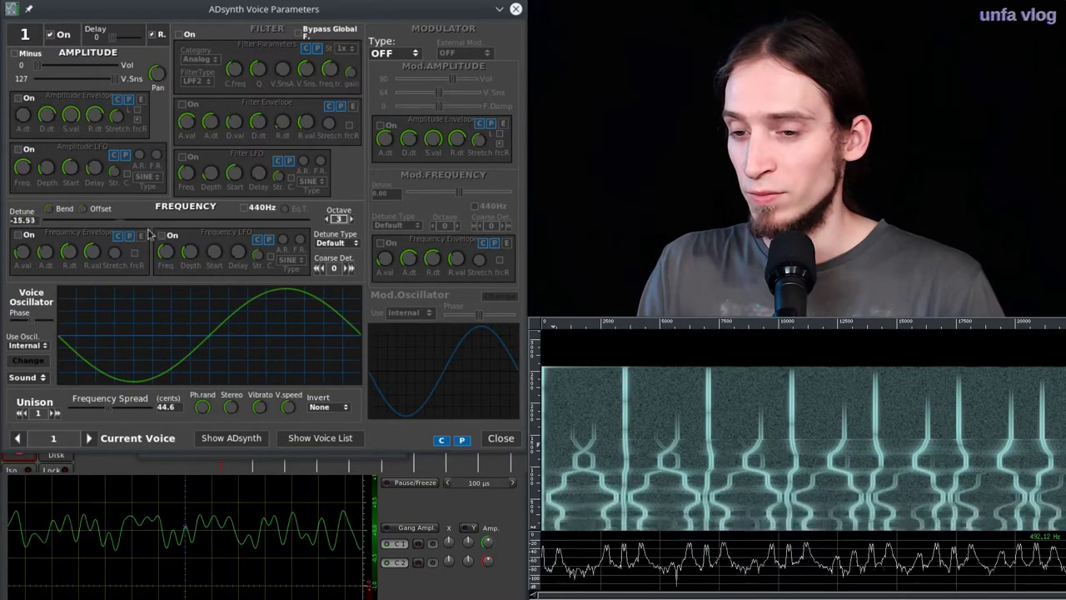
Put voice 2 at octave -3 with FM depth 108, and set voice 1's detune to 11.11.
click(89, 438)
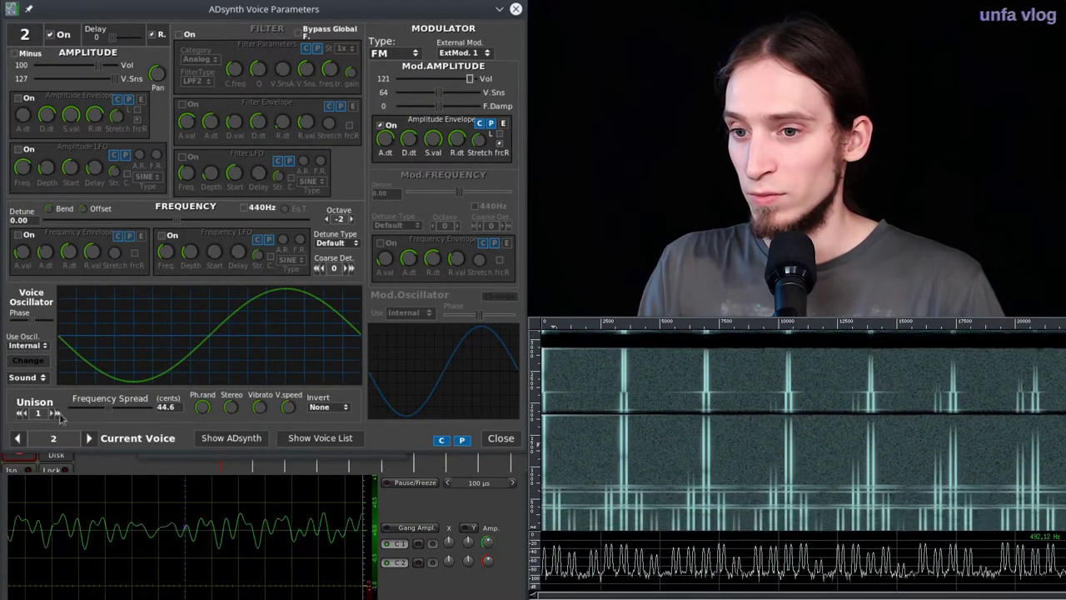
click(16, 438)
drag(99, 222, 155, 232)
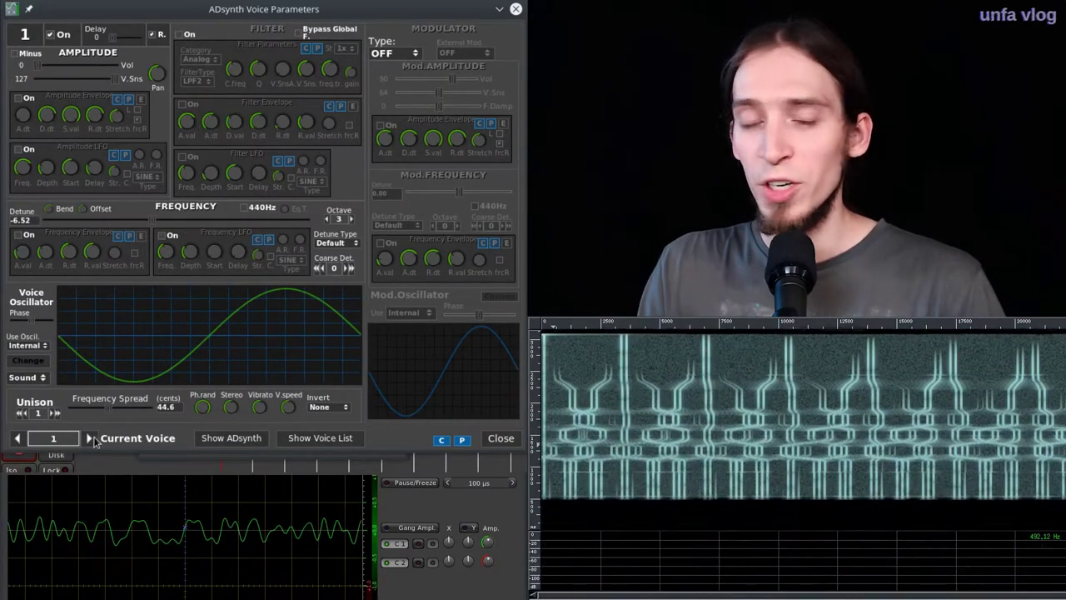
click(89, 438)
click(332, 219)
drag(464, 80, 458, 80)
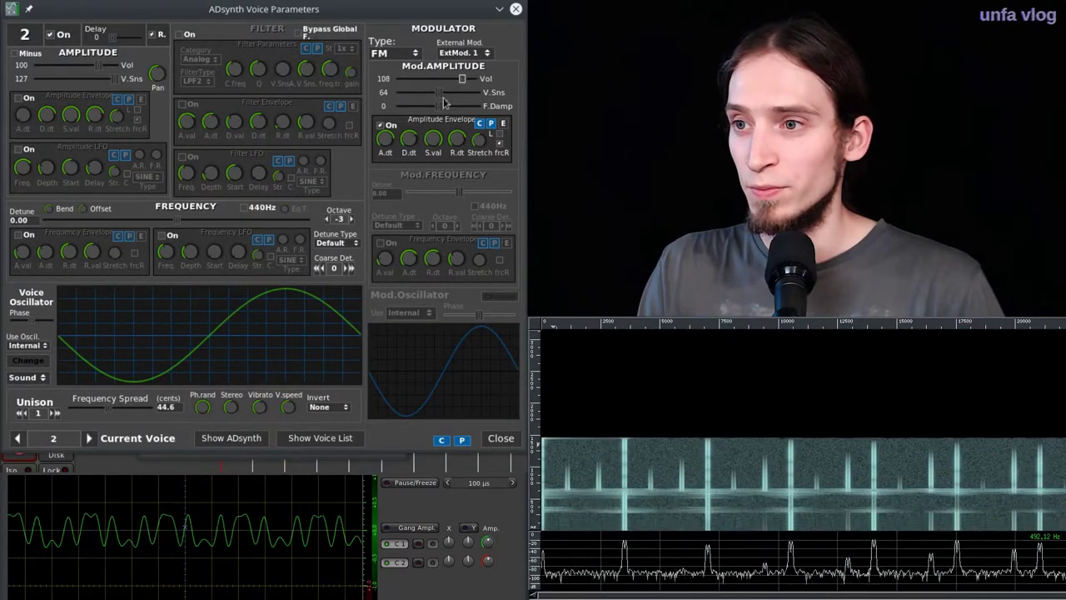
click(16, 438)
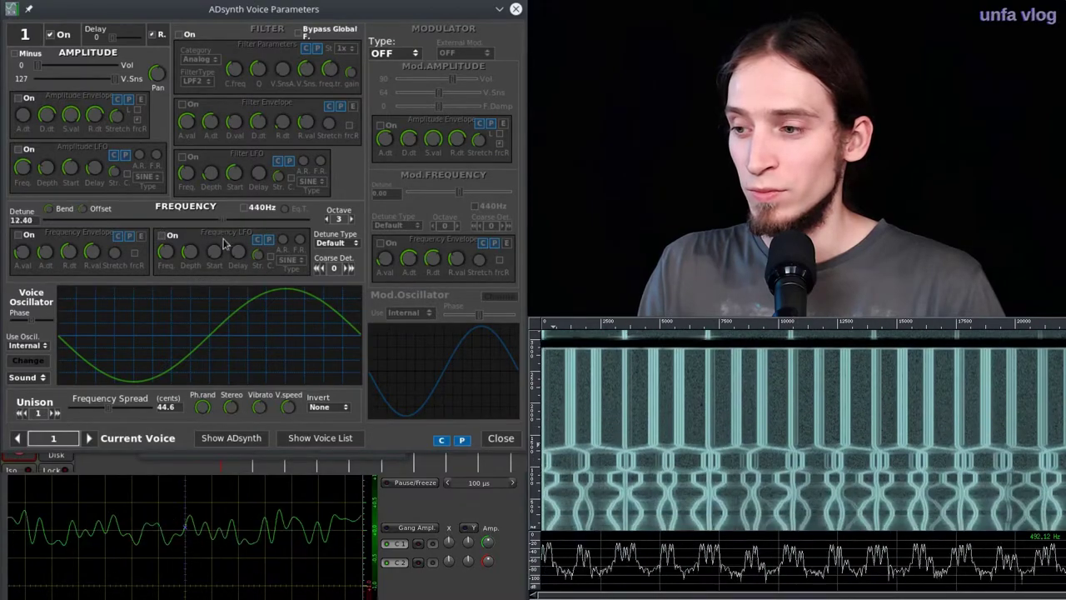
drag(212, 243, 213, 240)
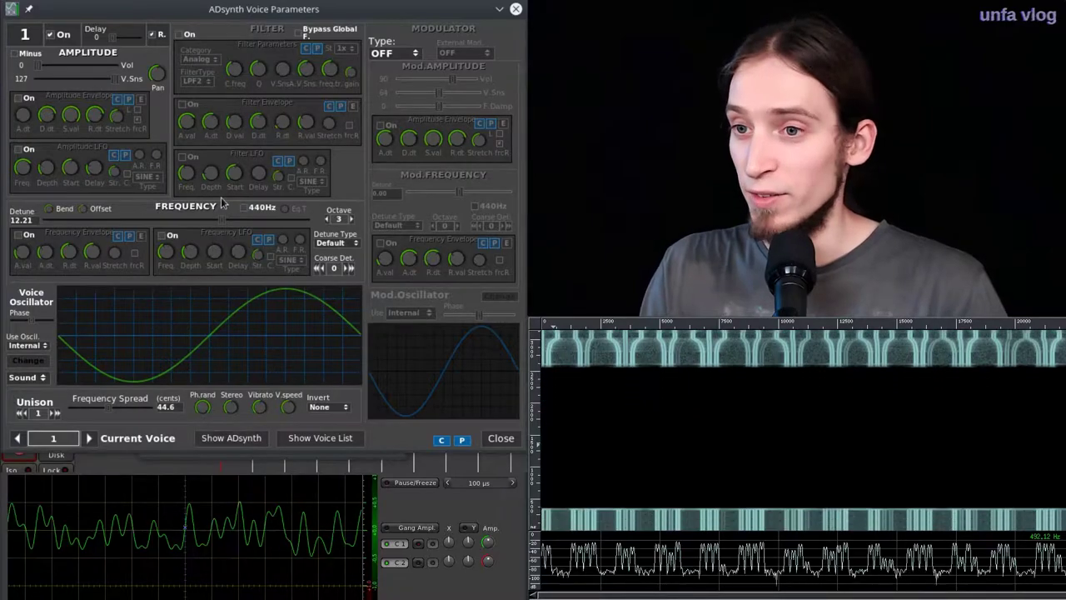
drag(232, 221, 187, 223)
click(88, 437)
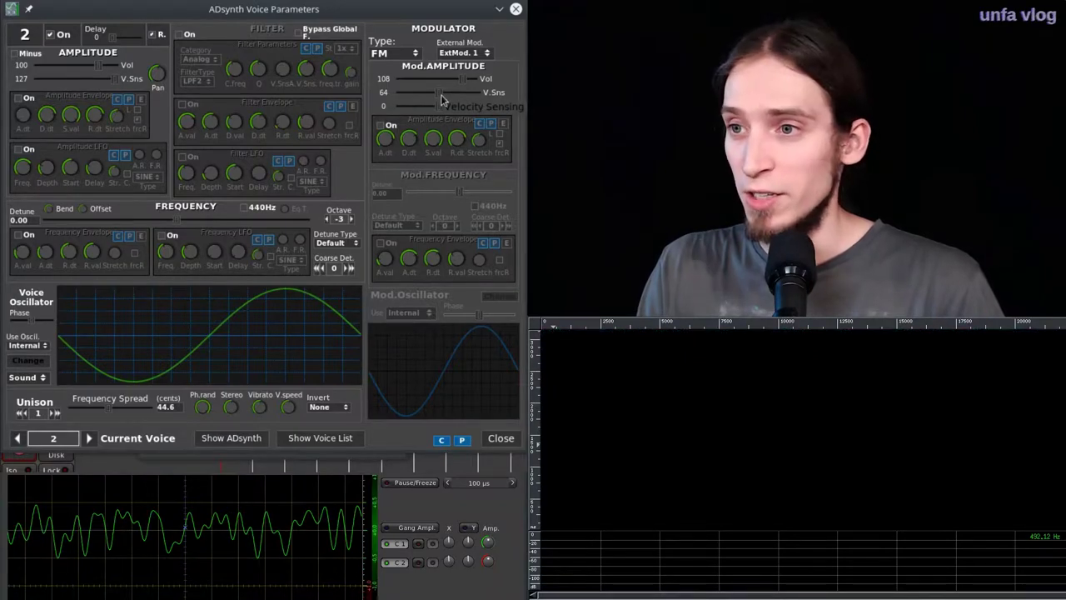
Compare voices 1 and 2 while re-detuning voice 1, and set voice 2's Mod.Amplitude Vol to 102.
scroll(441, 92, up, 10)
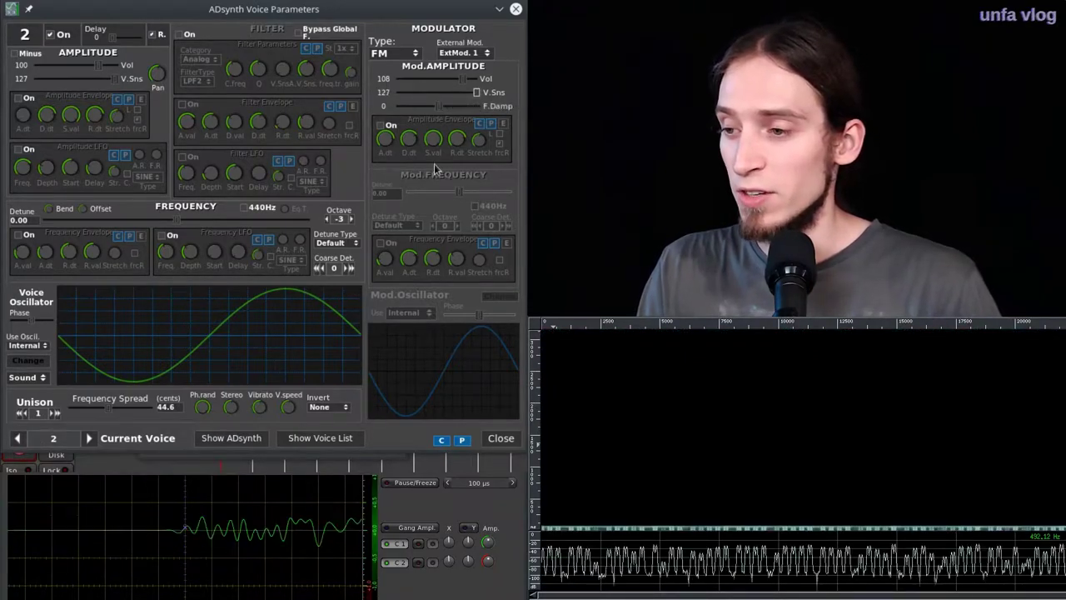
click(17, 438)
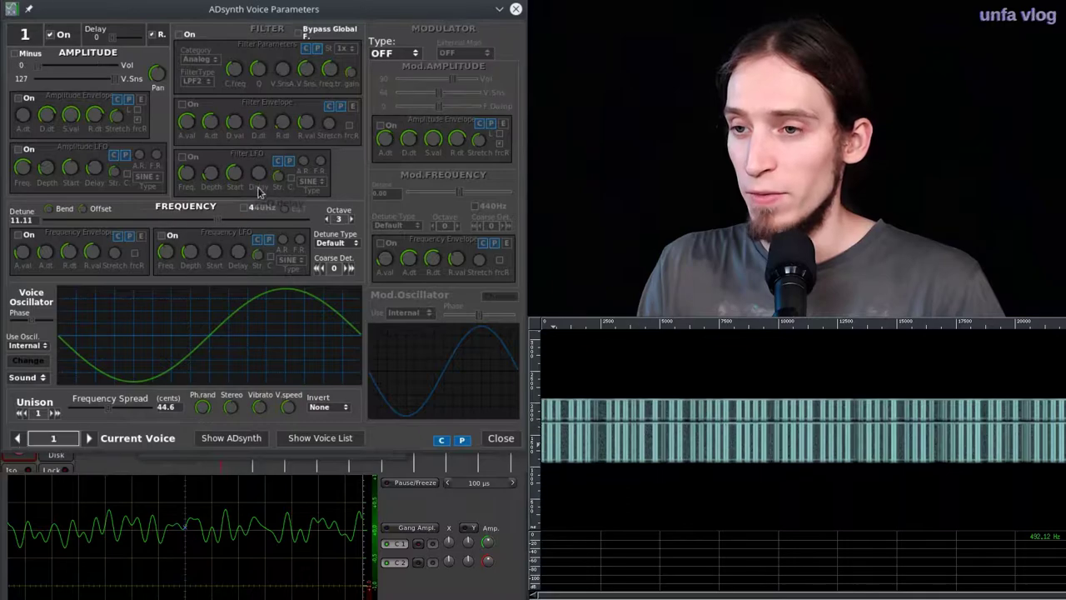
drag(228, 222, 209, 222)
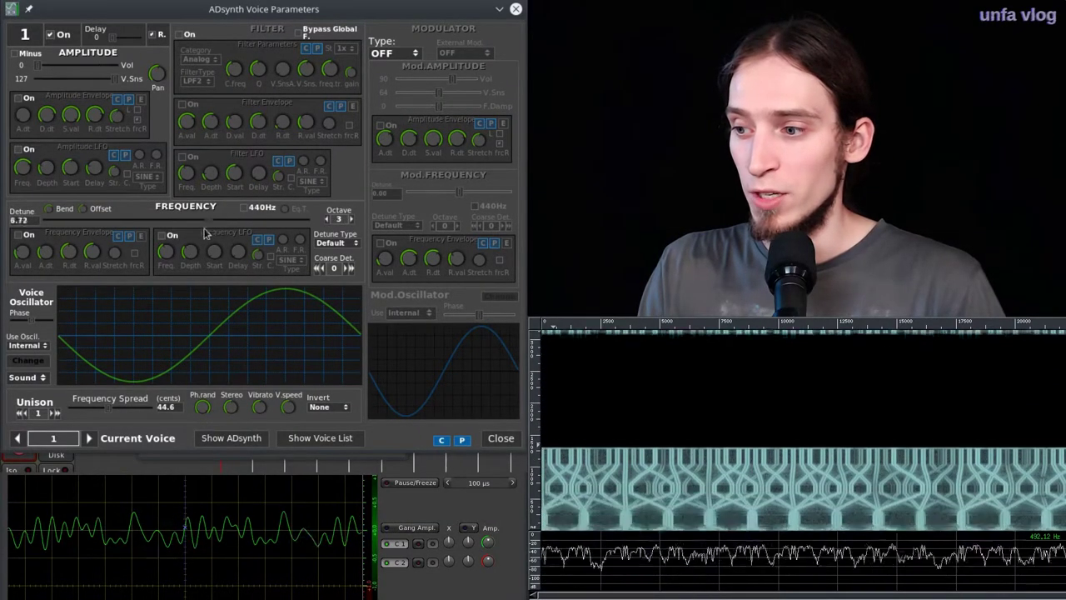
click(89, 437)
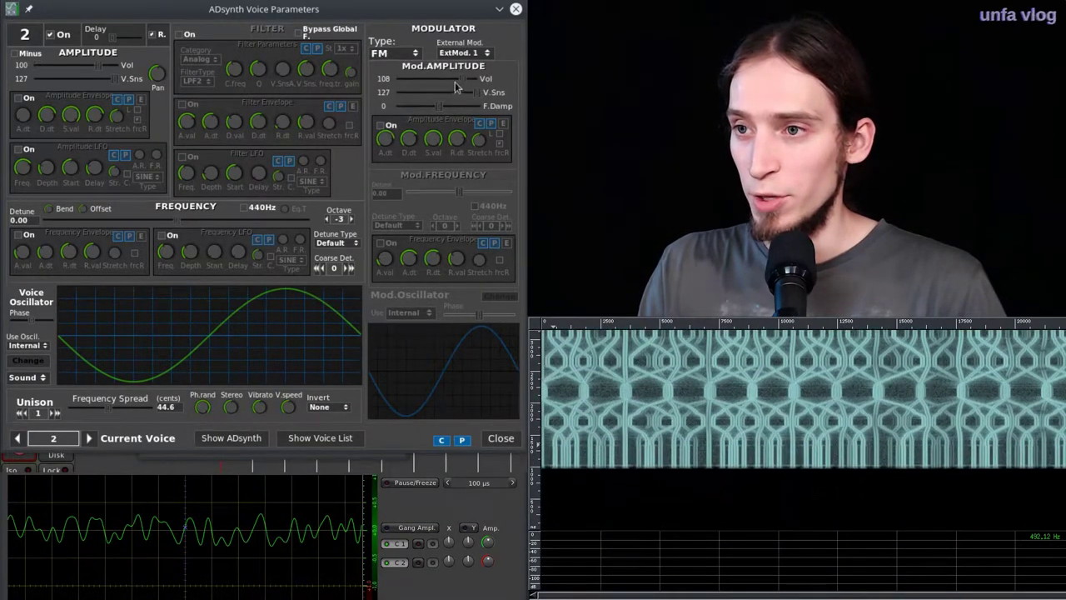
click(17, 437)
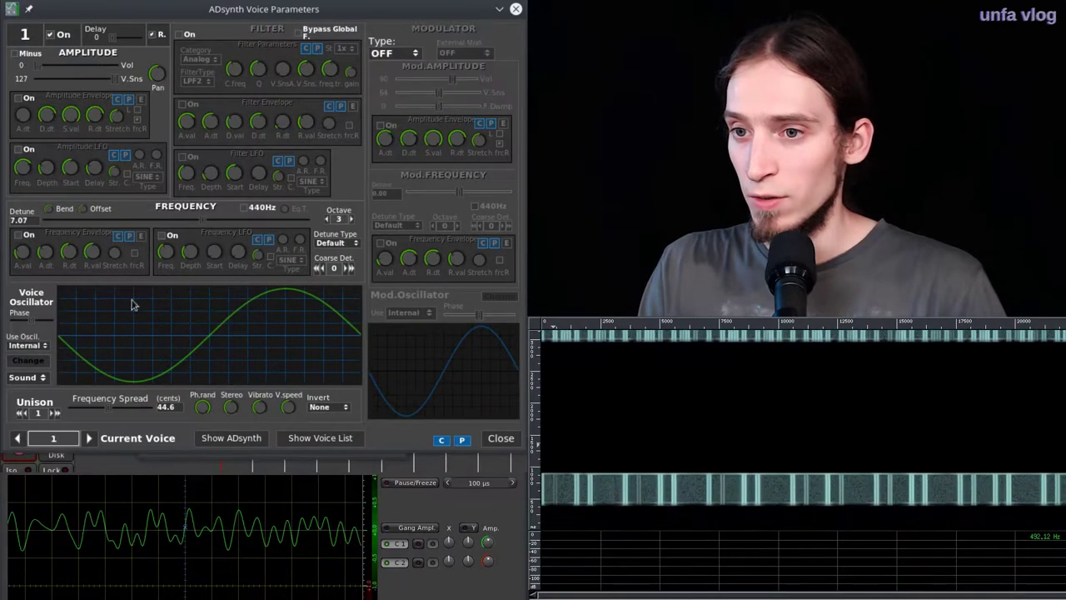
drag(202, 223, 225, 223)
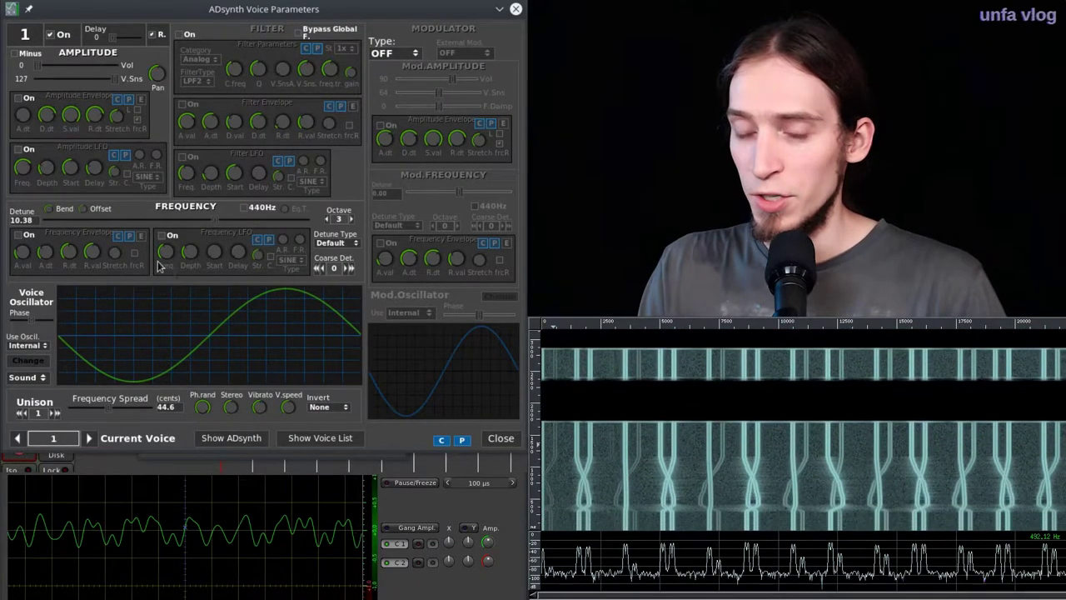
click(89, 437)
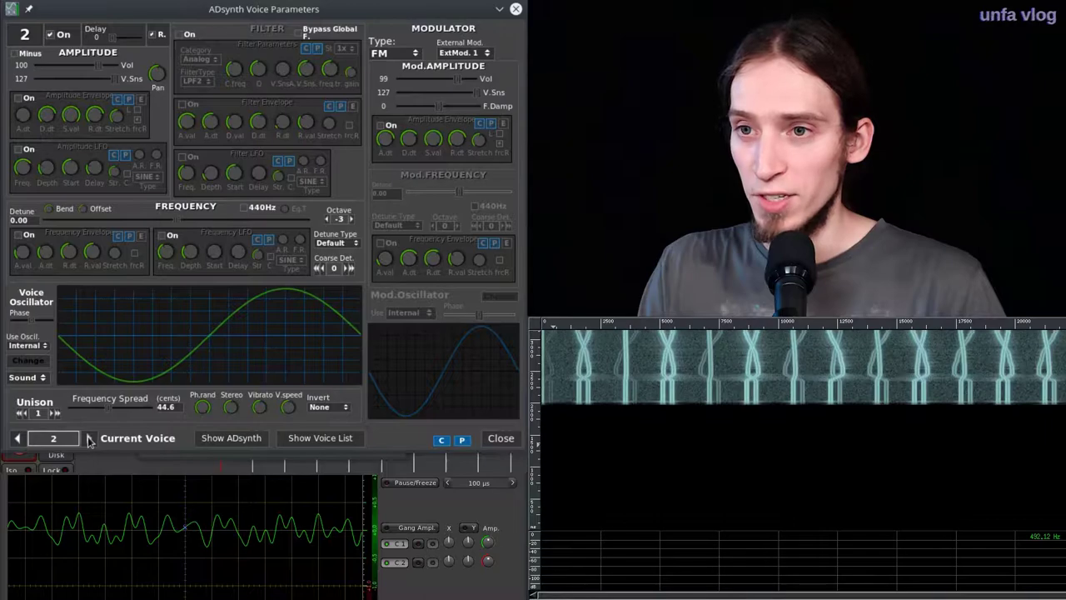
click(17, 438)
click(89, 437)
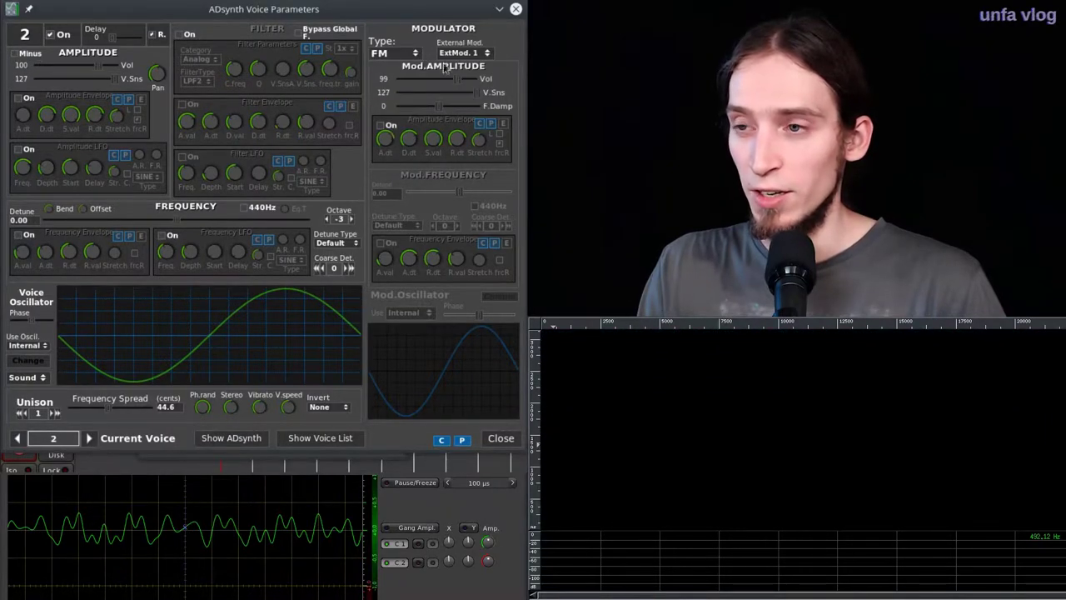
drag(465, 84, 460, 81)
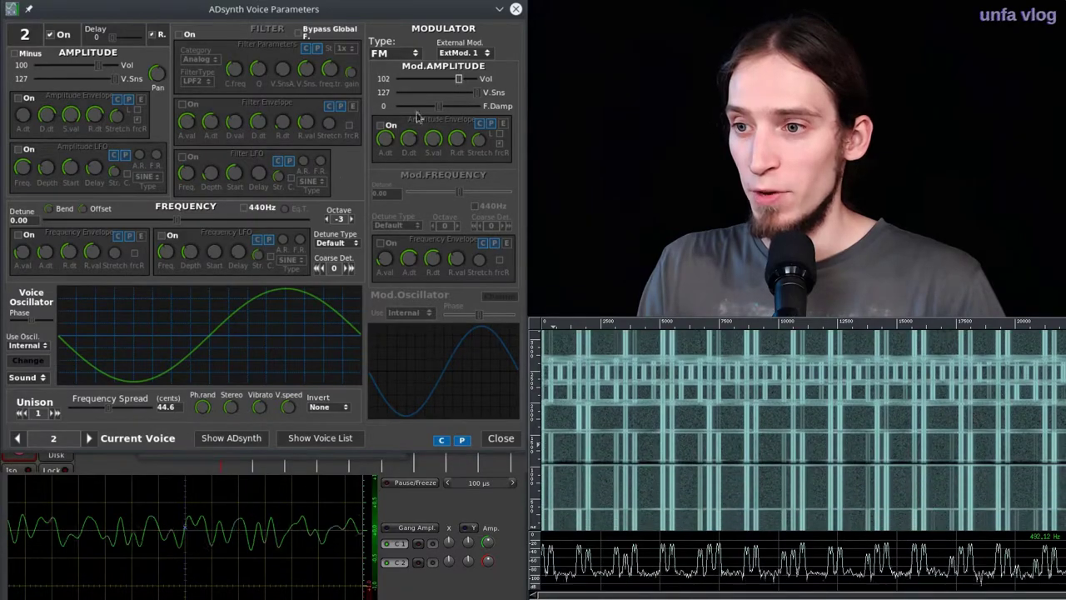
Try voice 1 an octave higher and back to 3, then settle its detune at 0.46.
click(17, 437)
drag(215, 225, 358, 213)
click(352, 218)
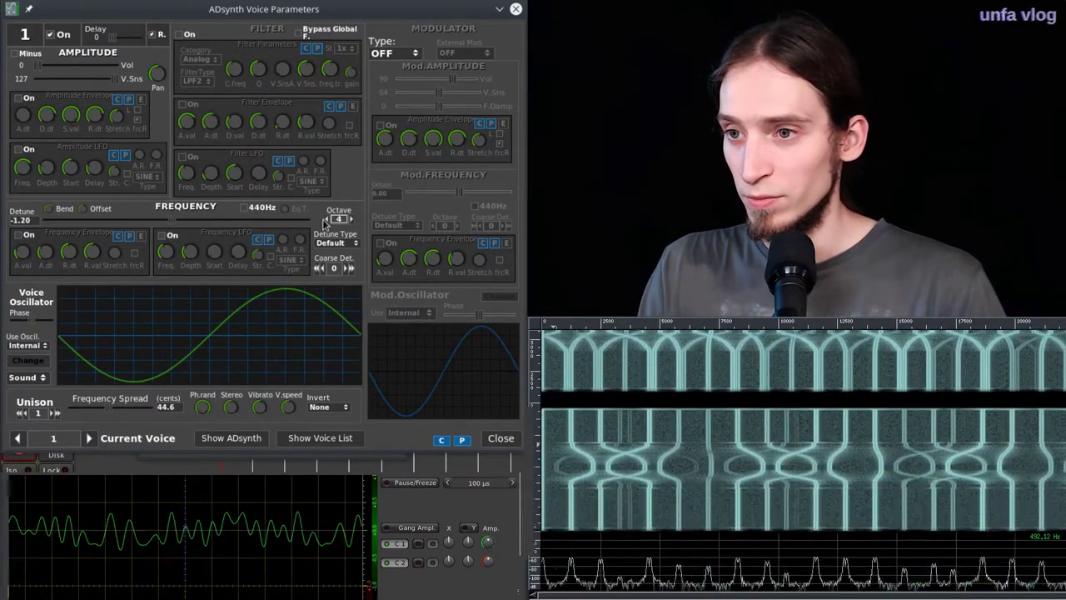
click(327, 218)
drag(167, 225, 77, 248)
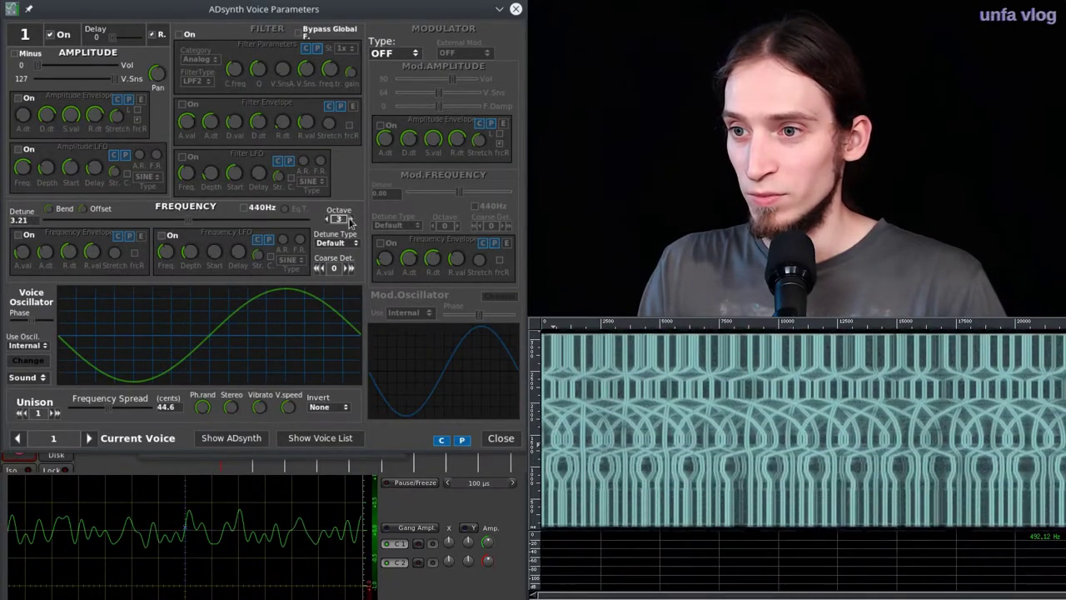
drag(233, 244, 176, 242)
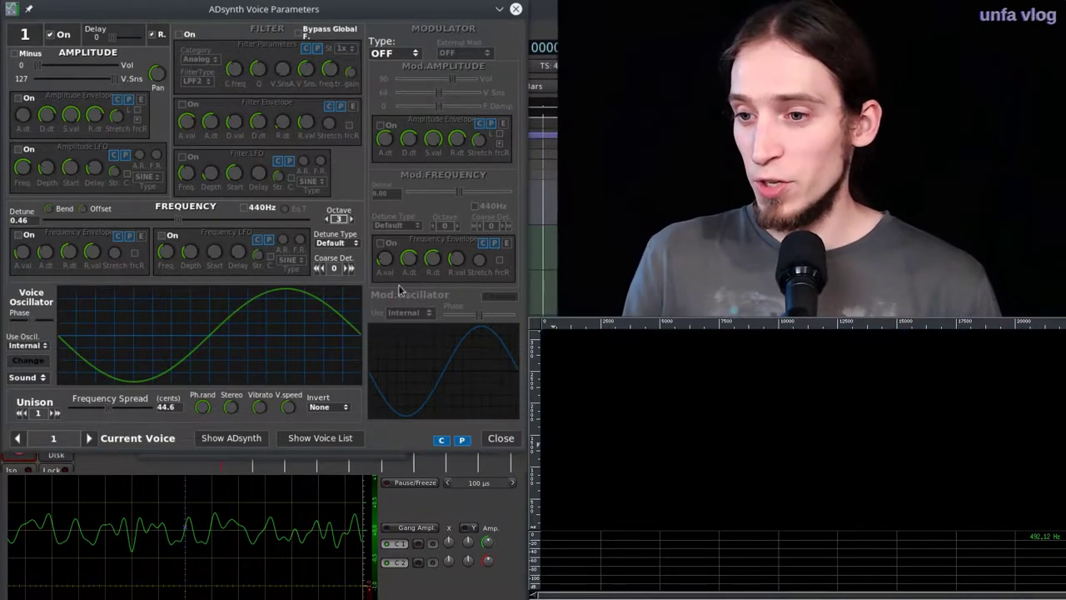
In Controllers, enable Expr and set PWheelB.Rng to 20 cents.
drag(336, 12, 446, 172)
mouse_move(191, 88)
mouse_down()
mouse_move(177, 77)
mouse_move(187, 78)
mouse_up()
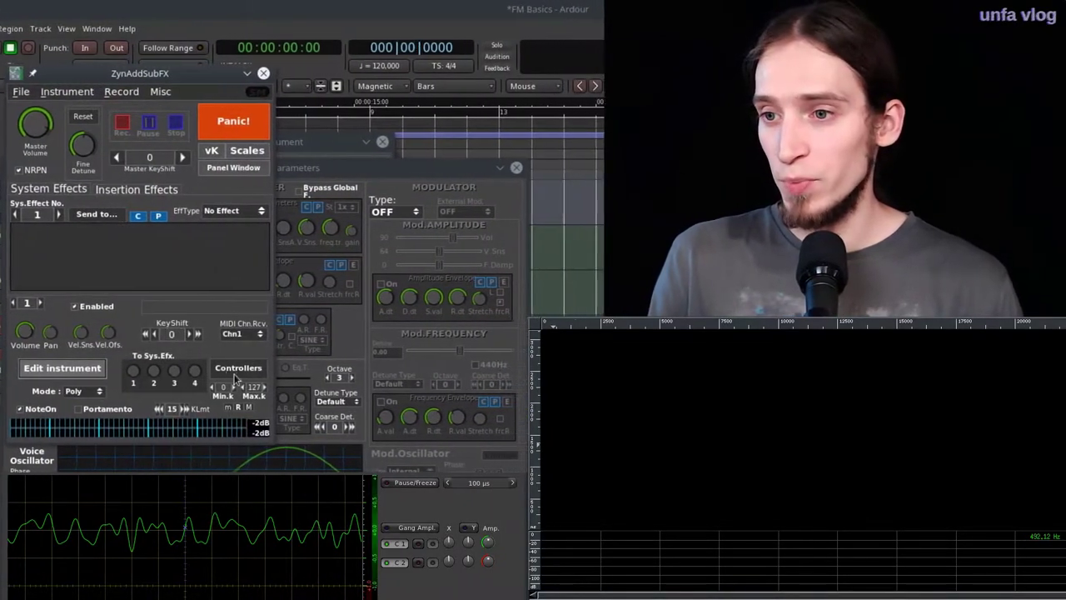
click(274, 368)
click(385, 66)
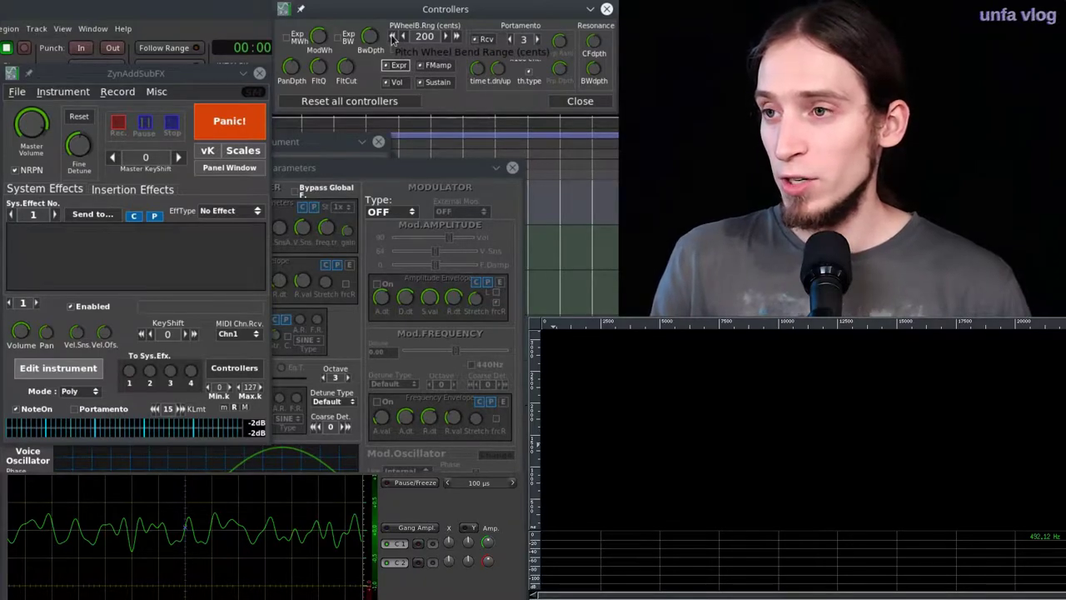
click(394, 38)
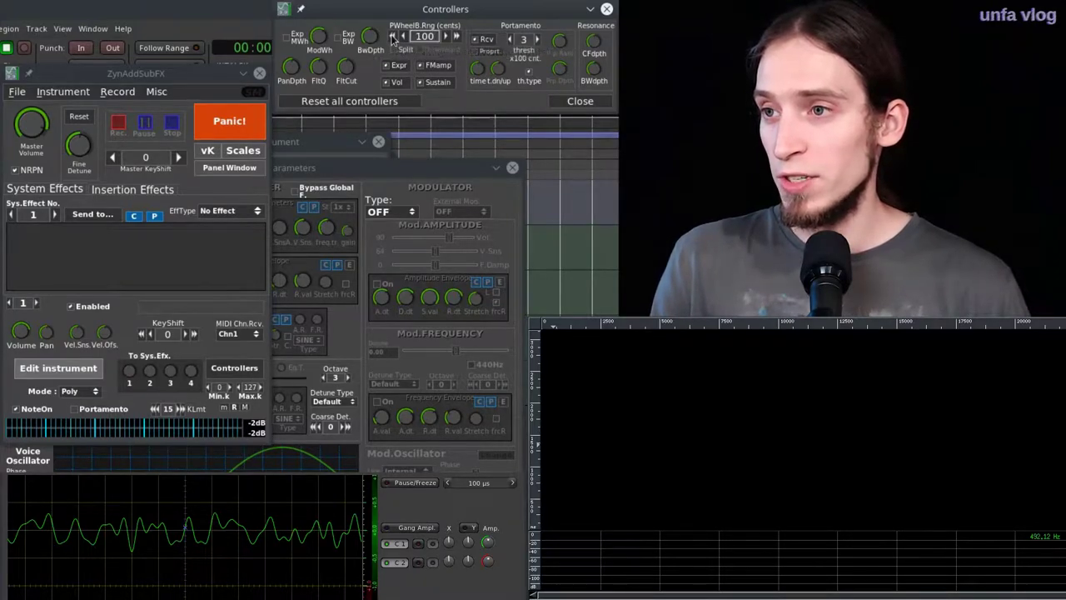
click(448, 36)
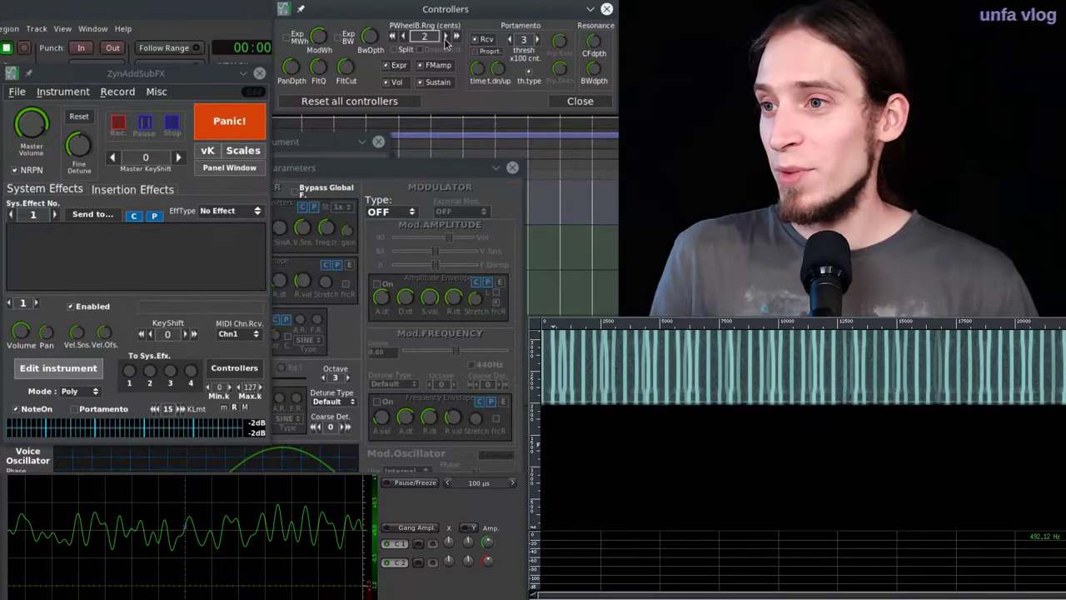
click(447, 37)
click(446, 36)
click(447, 37)
click(446, 37)
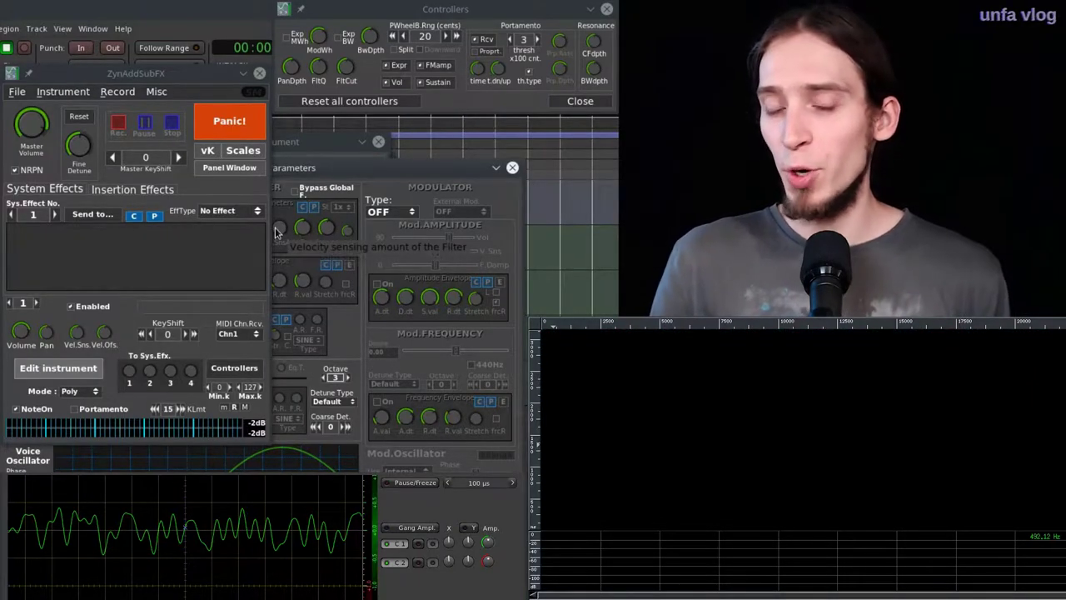
click(386, 174)
Close the controller settings and show Voice Parameters for Growl voice 1 (octave 3, detune 0.46).
click(546, 110)
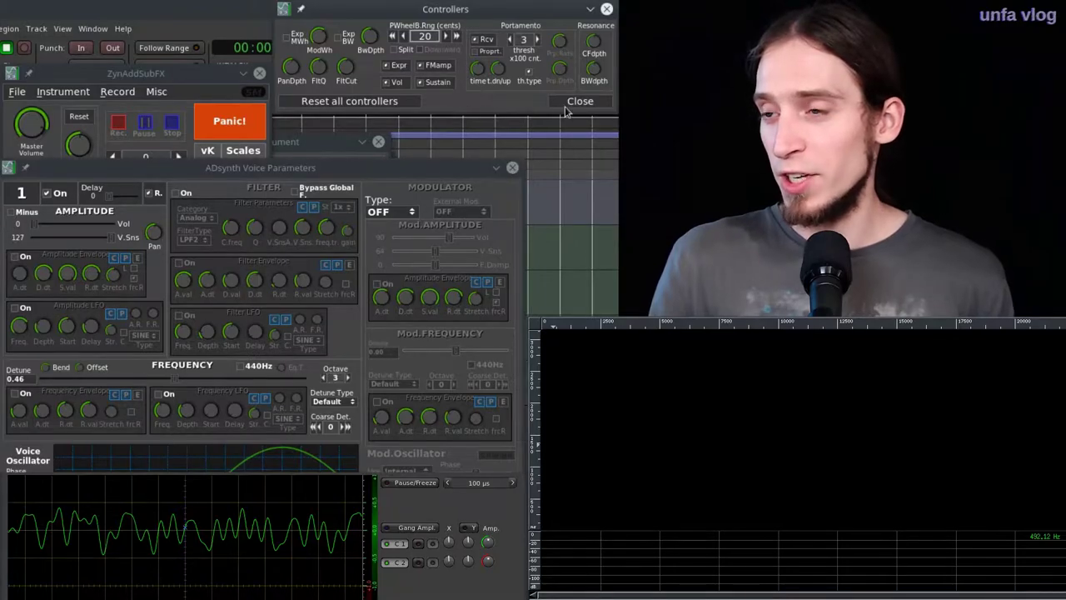
click(580, 102)
drag(323, 169, 294, 97)
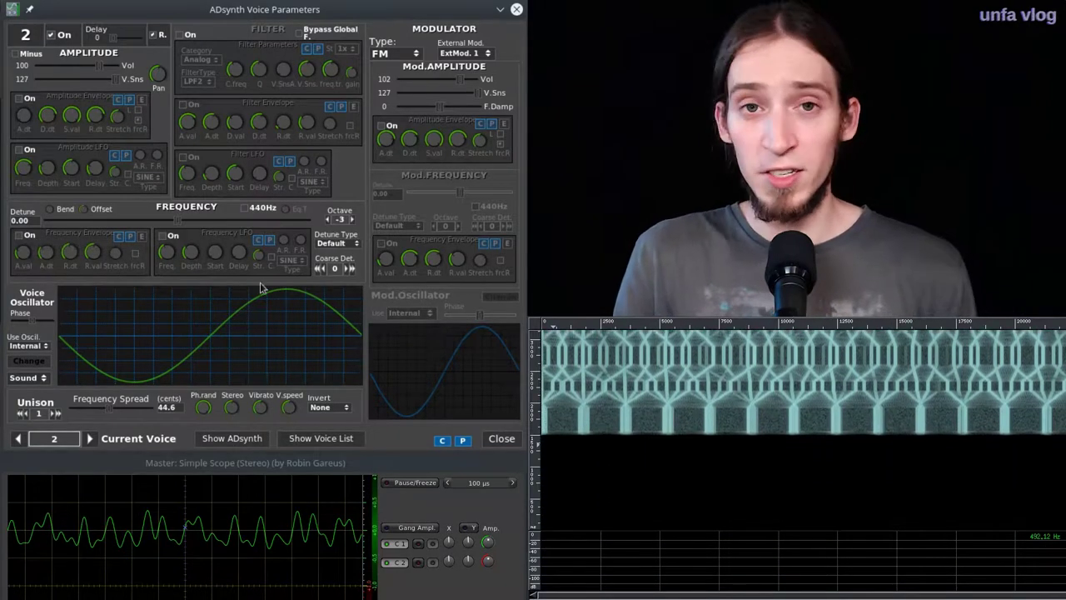
click(17, 438)
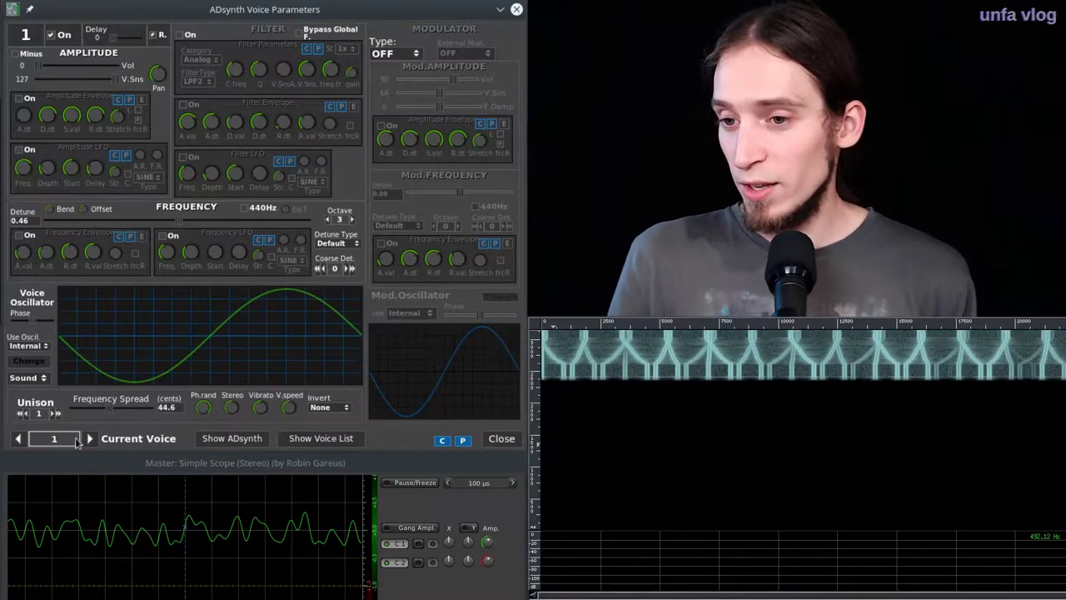
Step to voice 3, switch it on and set its octave to -1.
click(89, 438)
click(89, 438)
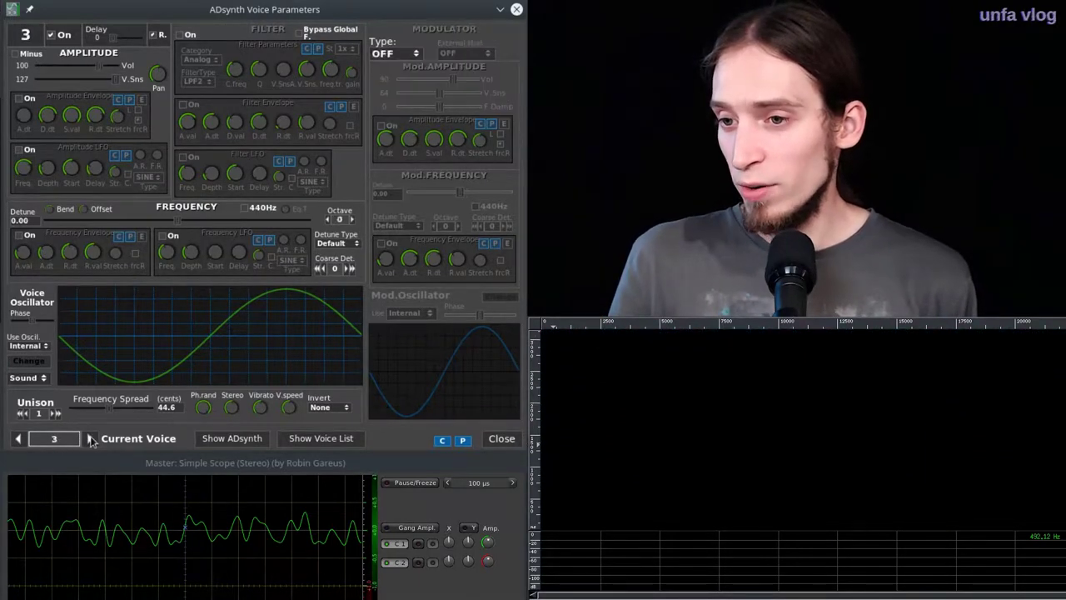
click(60, 41)
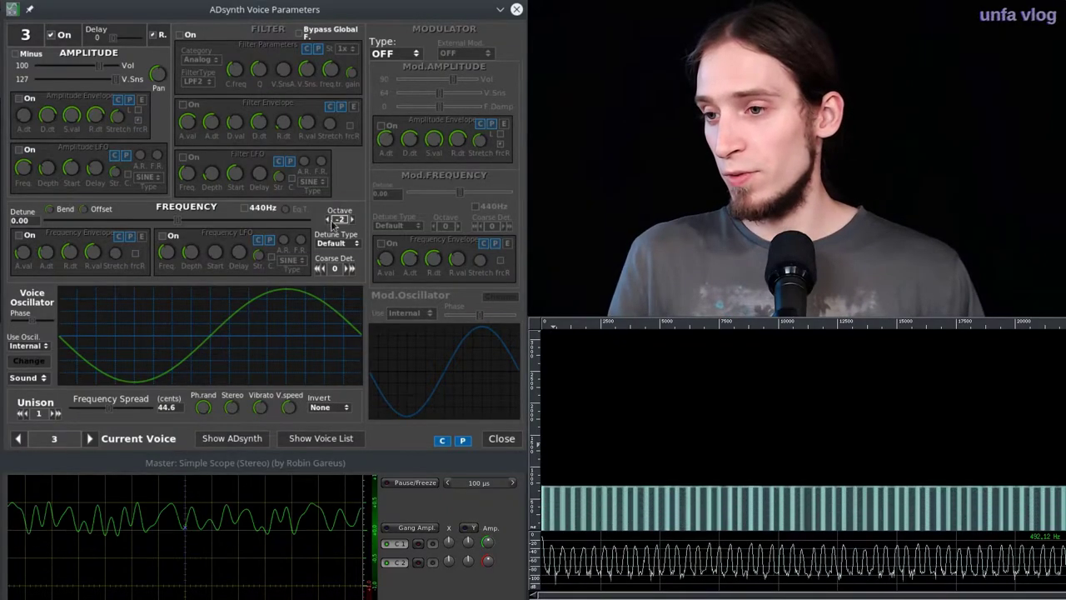
click(352, 220)
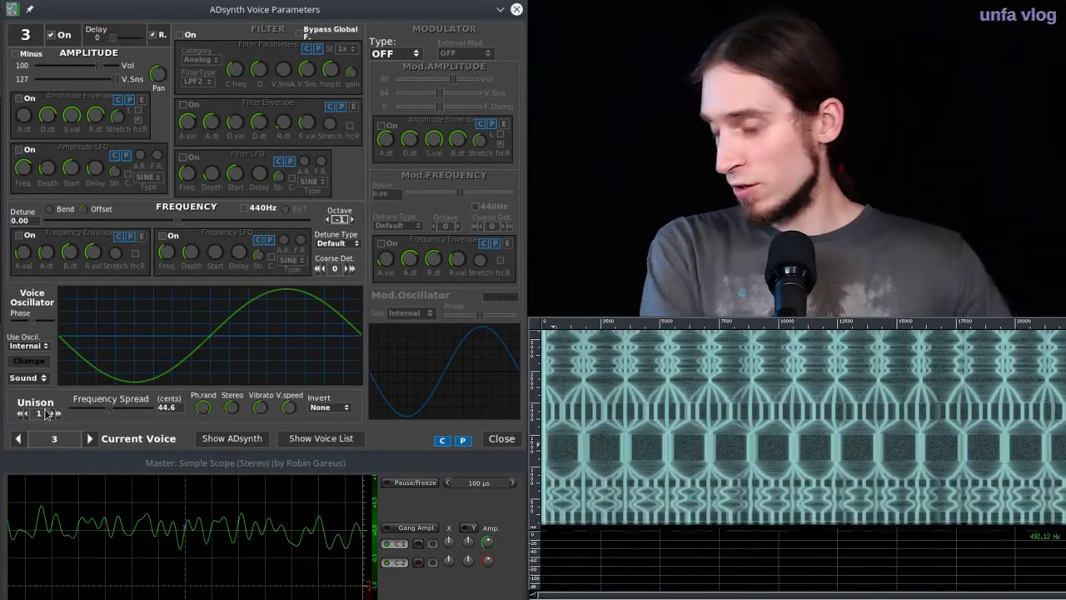
click(502, 439)
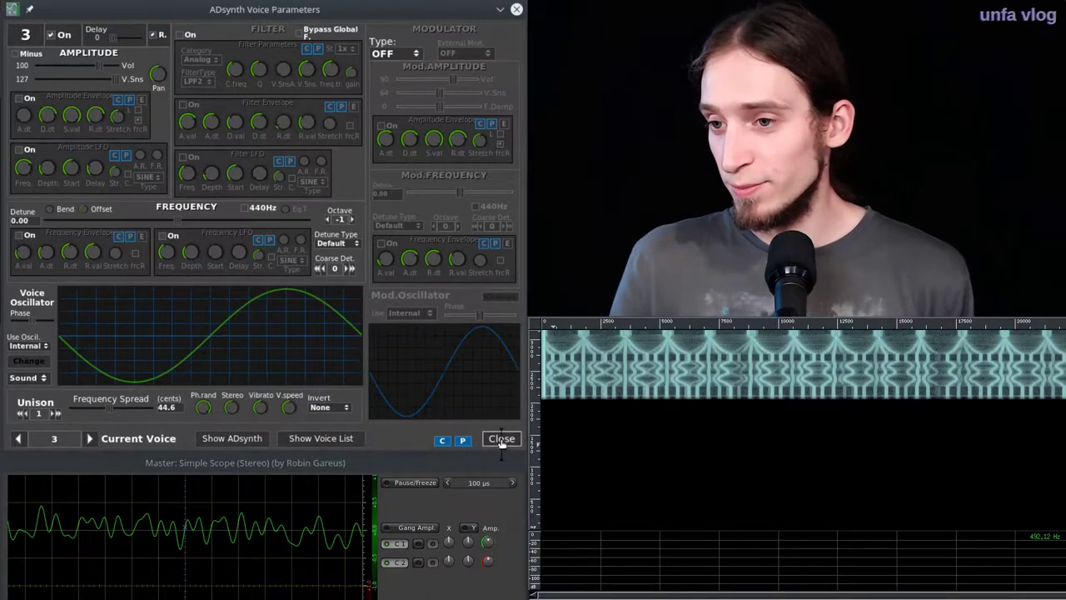
Add a Distortion (Overdrive 1) insertion effect routed to Part 1.
click(223, 154)
click(204, 185)
click(210, 200)
click(365, 179)
click(341, 262)
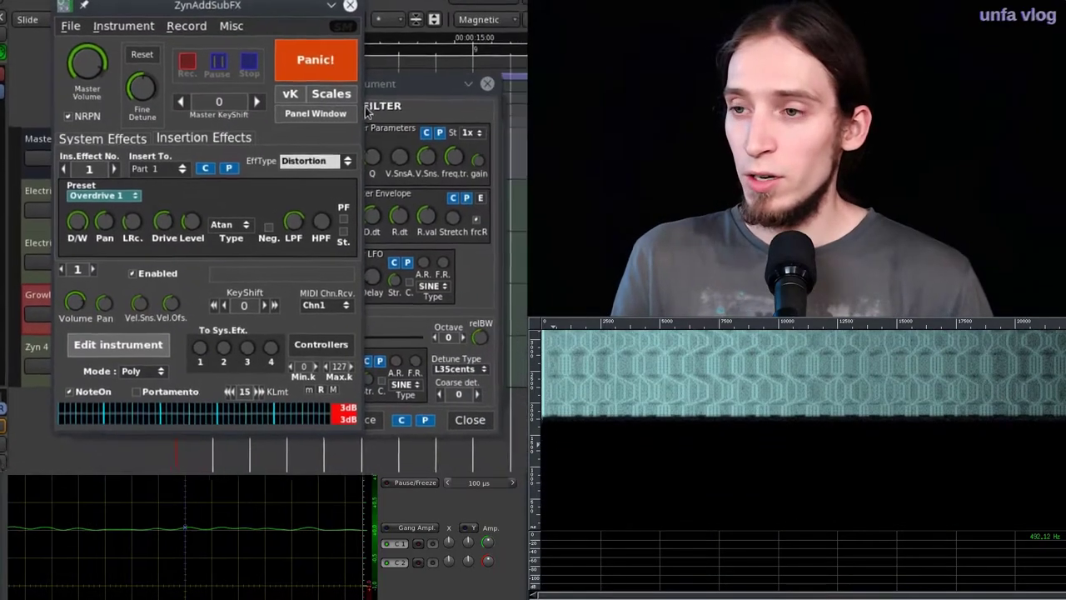
Turn on voice 2's filter as an HPF2 high-pass and sweep its cutoff frequency.
click(426, 108)
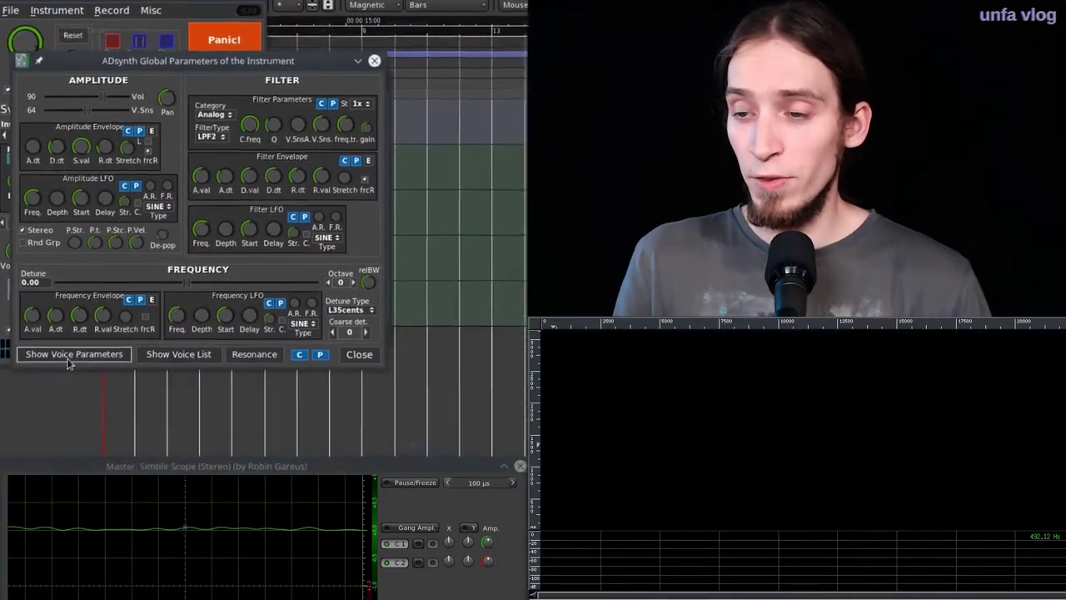
click(69, 356)
click(18, 441)
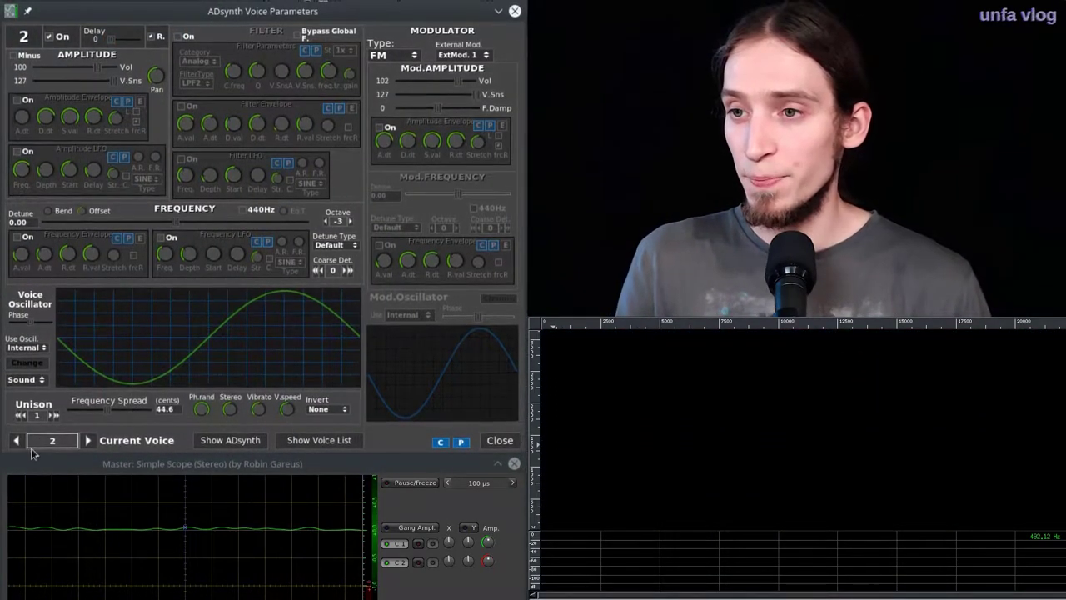
click(178, 38)
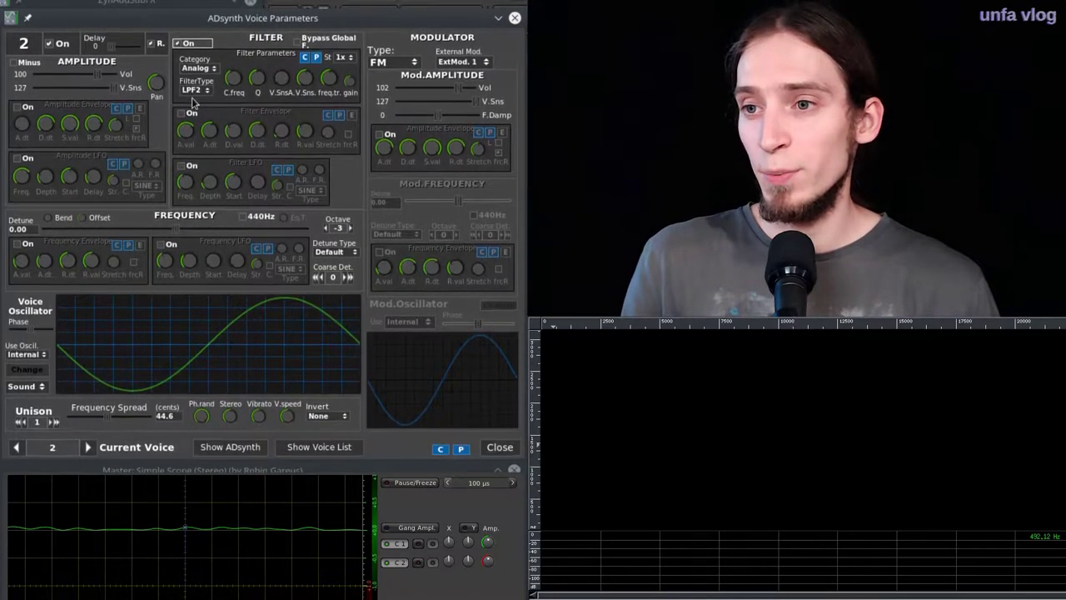
click(193, 92)
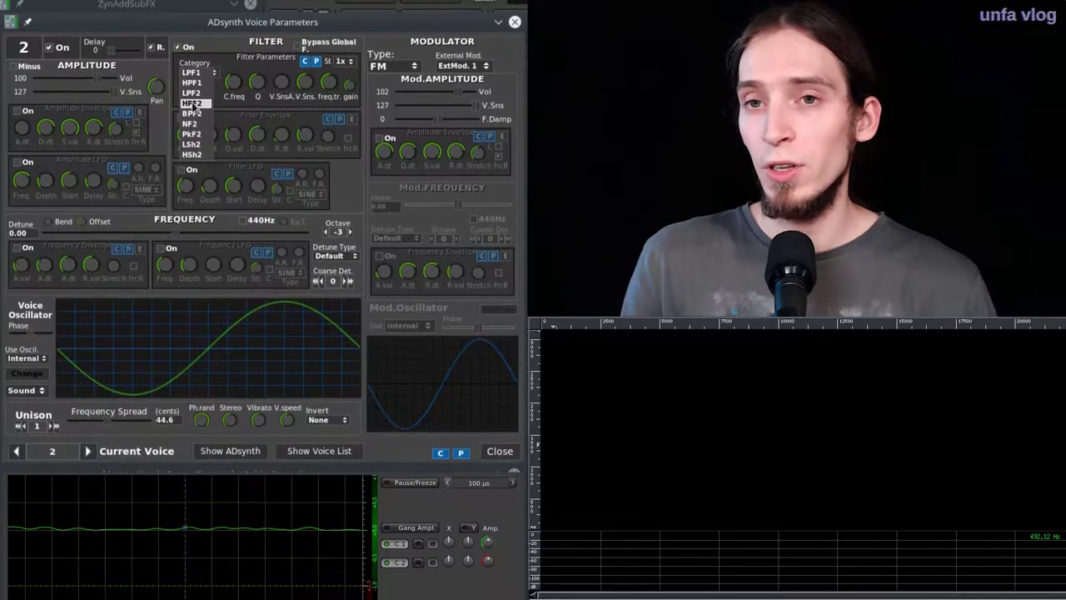
click(193, 101)
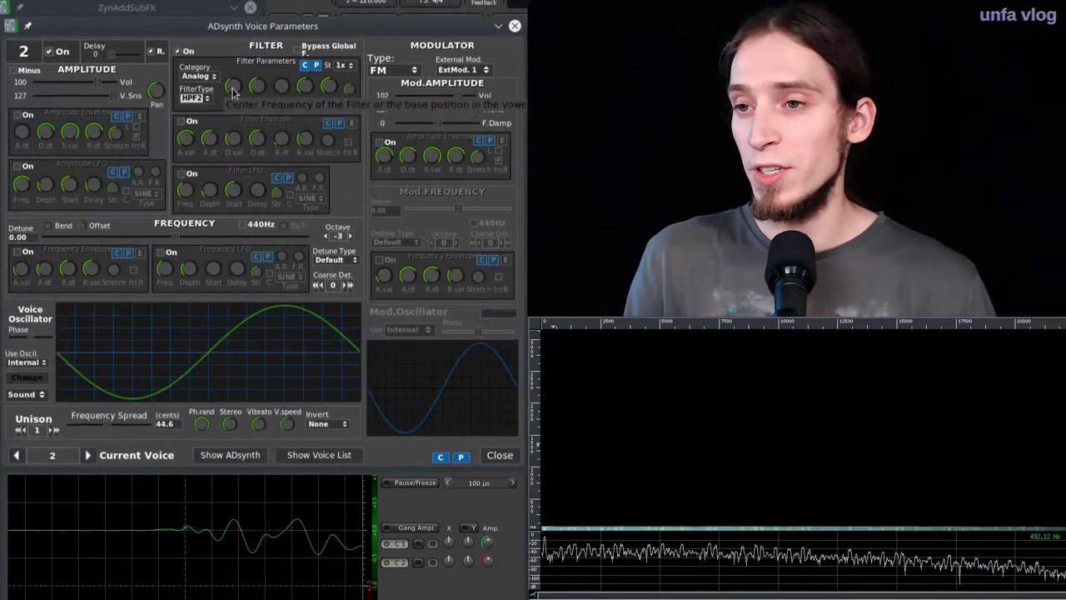
mouse_move(238, 78)
mouse_down()
mouse_move(261, 125)
mouse_move(231, 85)
mouse_move(256, 57)
mouse_move(248, 102)
mouse_up()
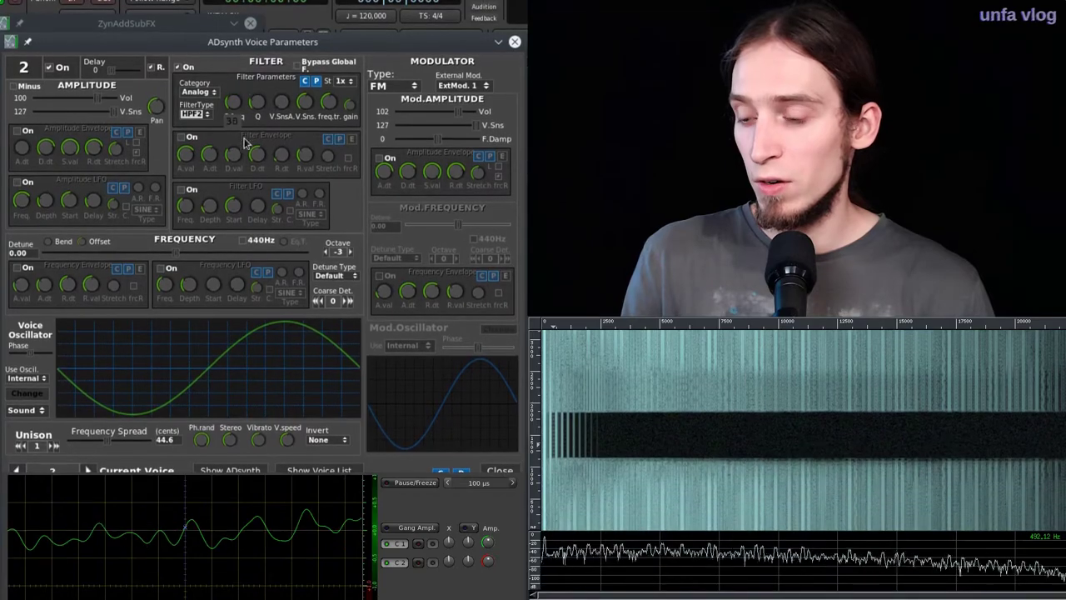
drag(233, 184, 227, 128)
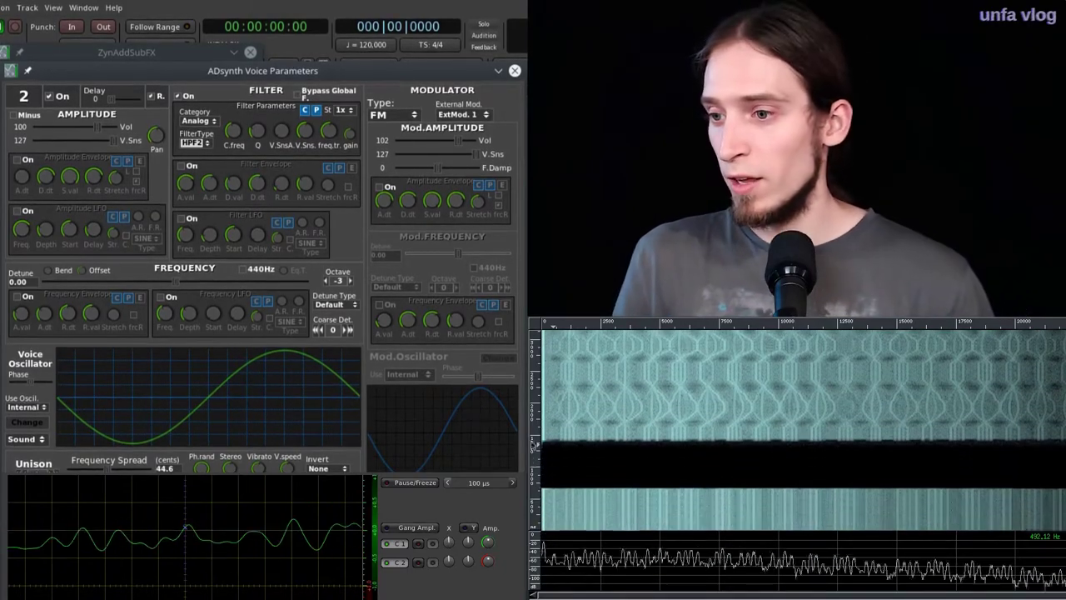
key(Escape)
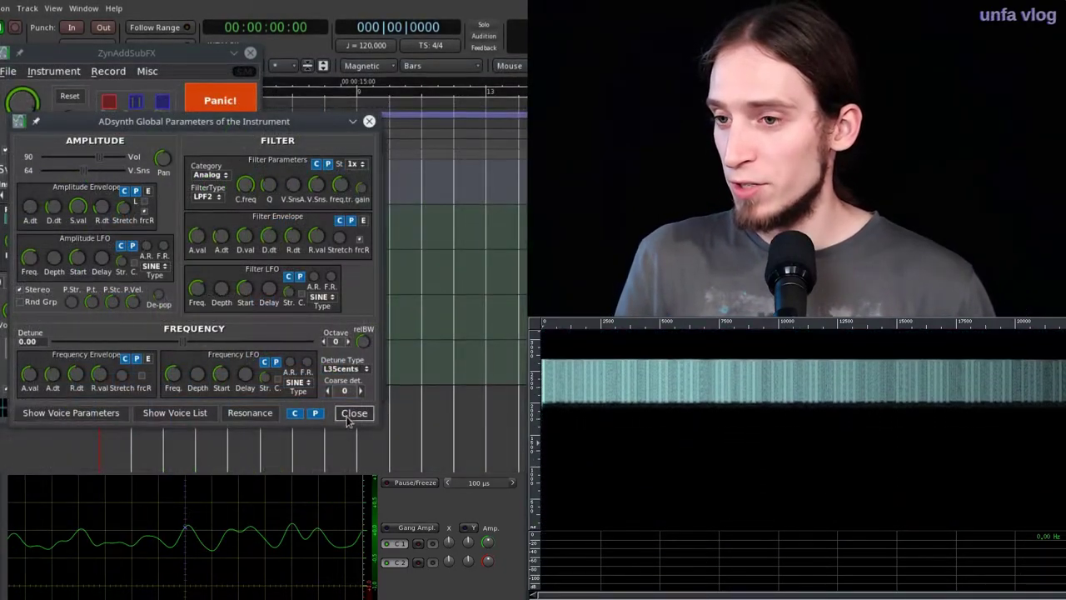
Close ADsynth Global Parameters to return to ZynAddSubFX's main window.
click(354, 413)
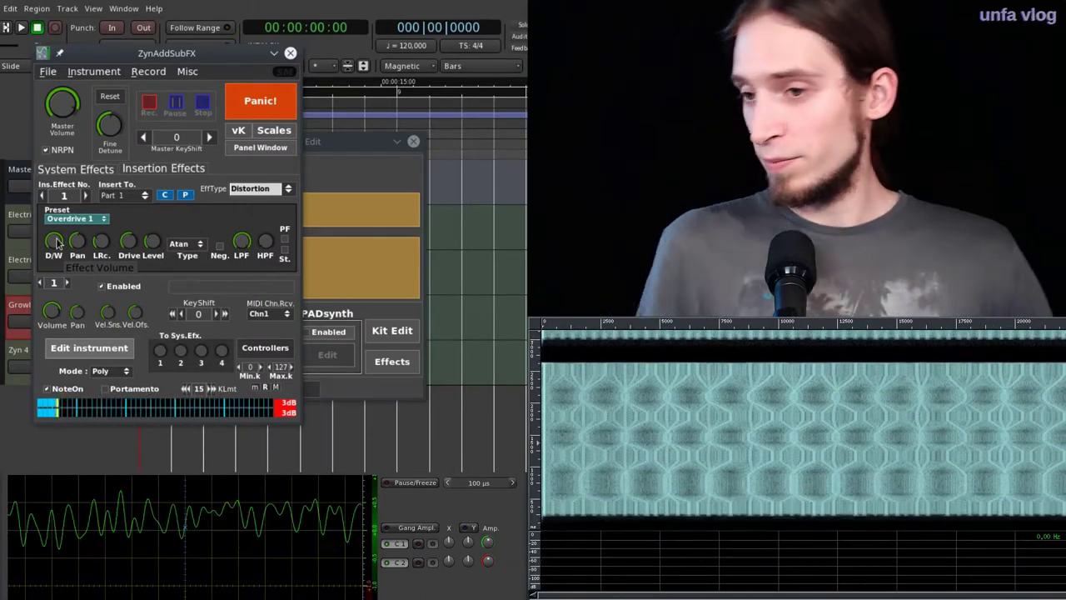
Connect the Zyn 4 track's input to the system:midi_capture port.
click(290, 52)
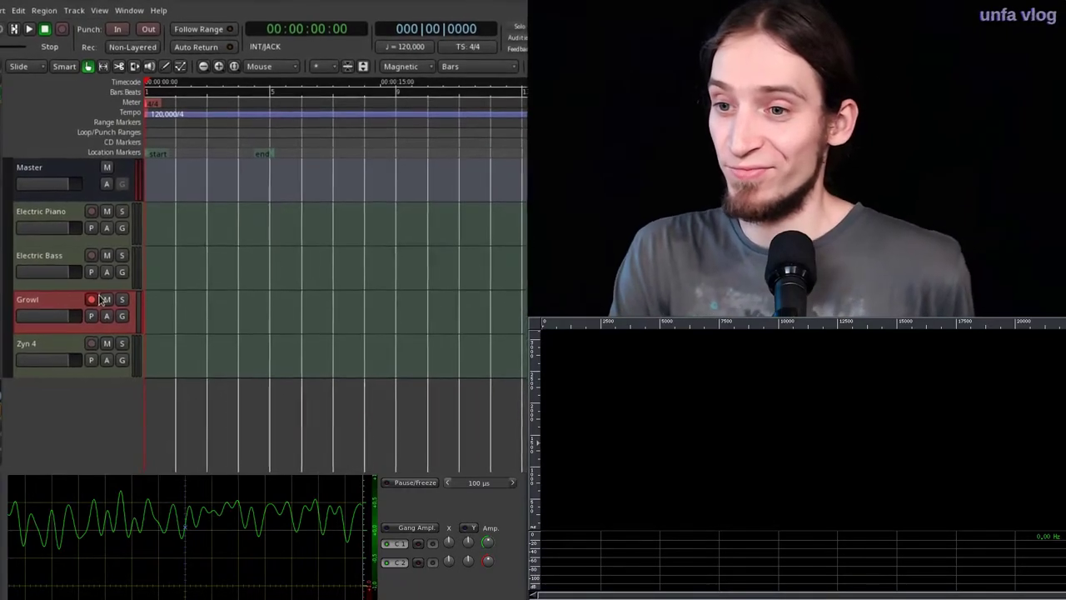
click(40, 345)
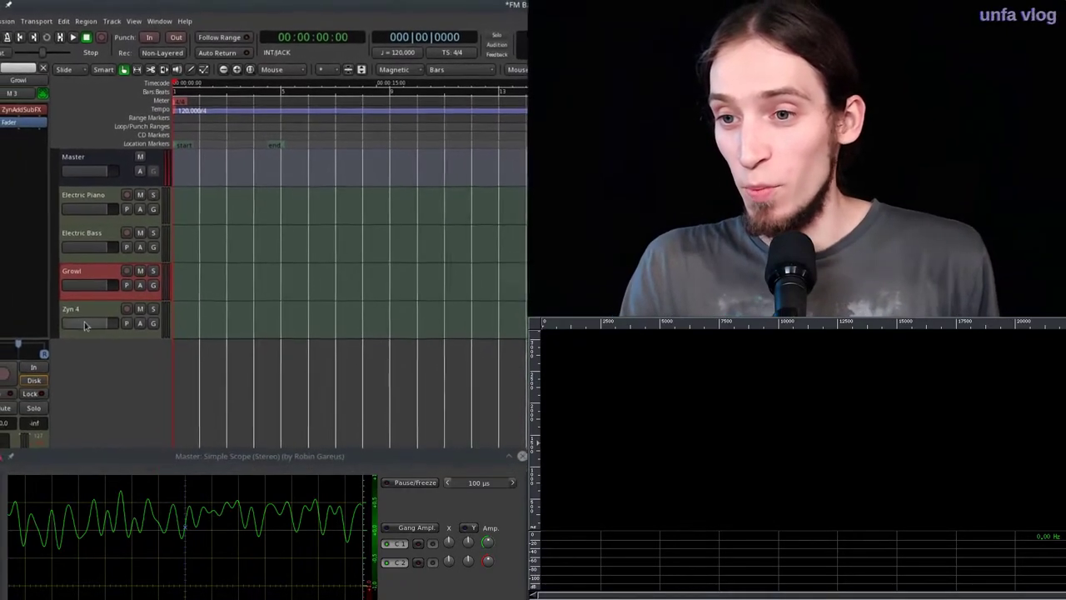
click(28, 93)
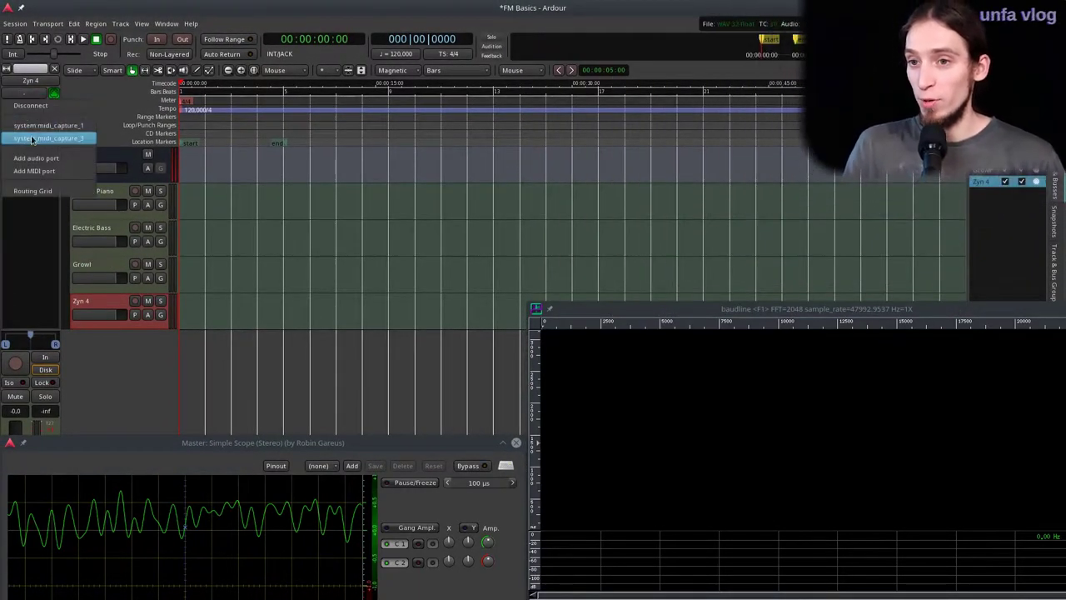
click(31, 144)
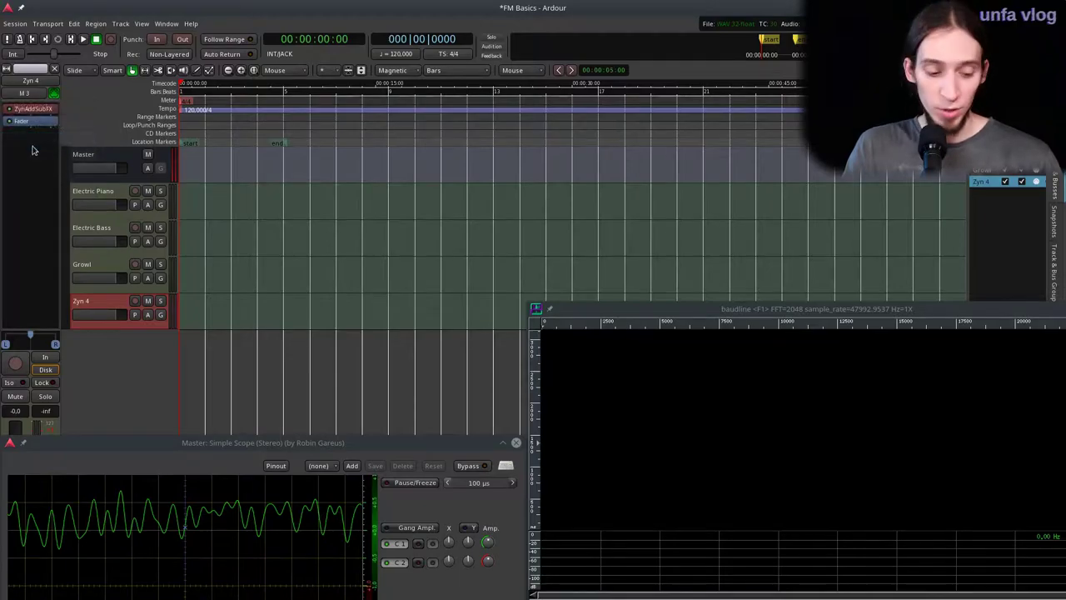
Rename the Zyn 4 track to 'Kick' and save the session.
double_click(95, 301)
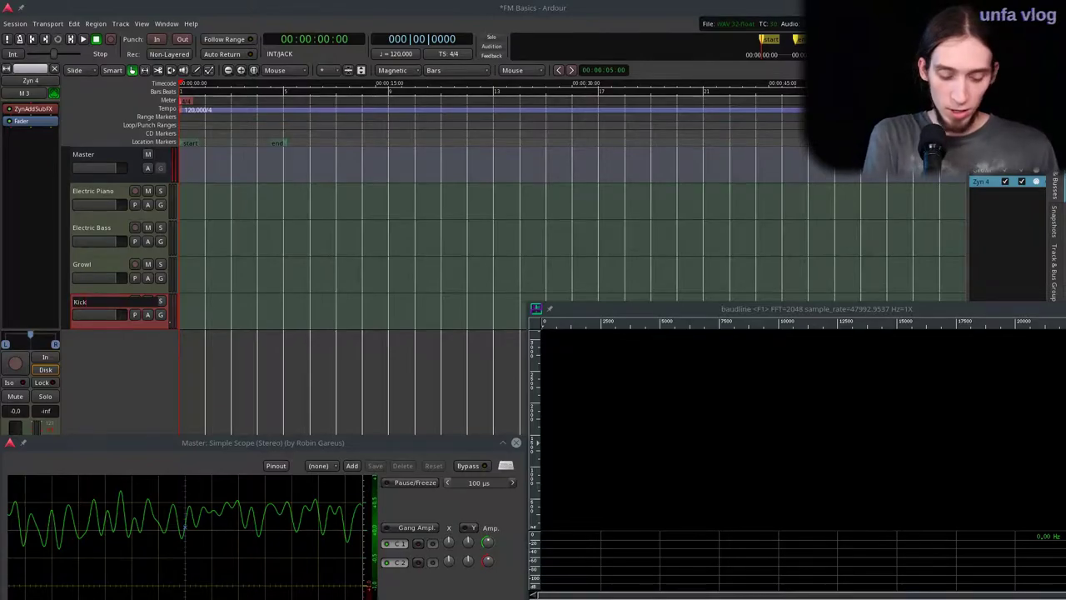
text(Kick)
key(Return)
key(ctrl+s)
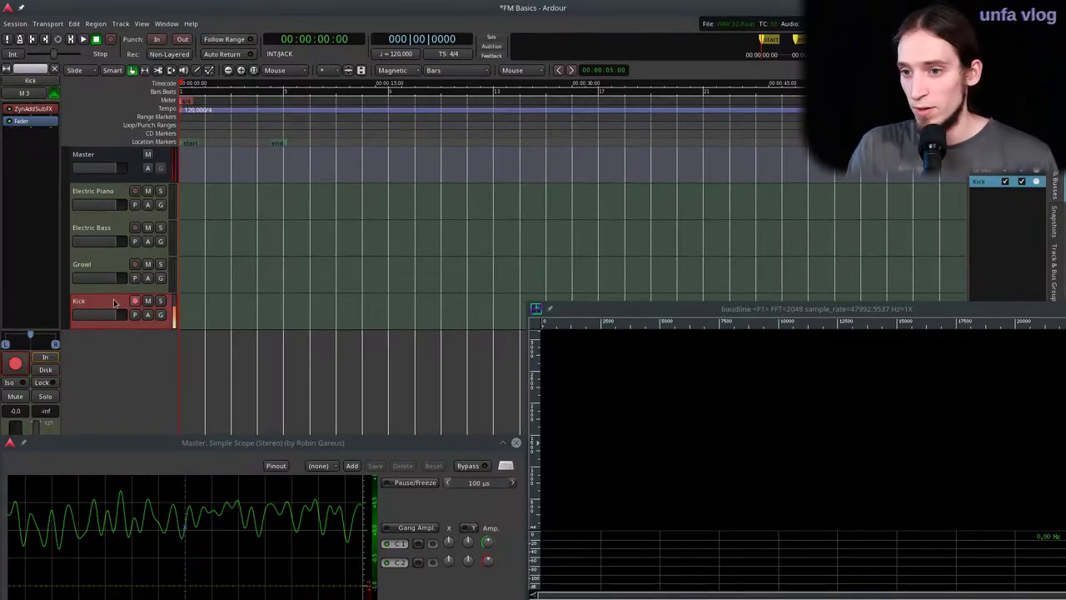
Open the Kick track's ZynAddSubFX ADsynth global editor and set Octave to -2.
double_click(32, 109)
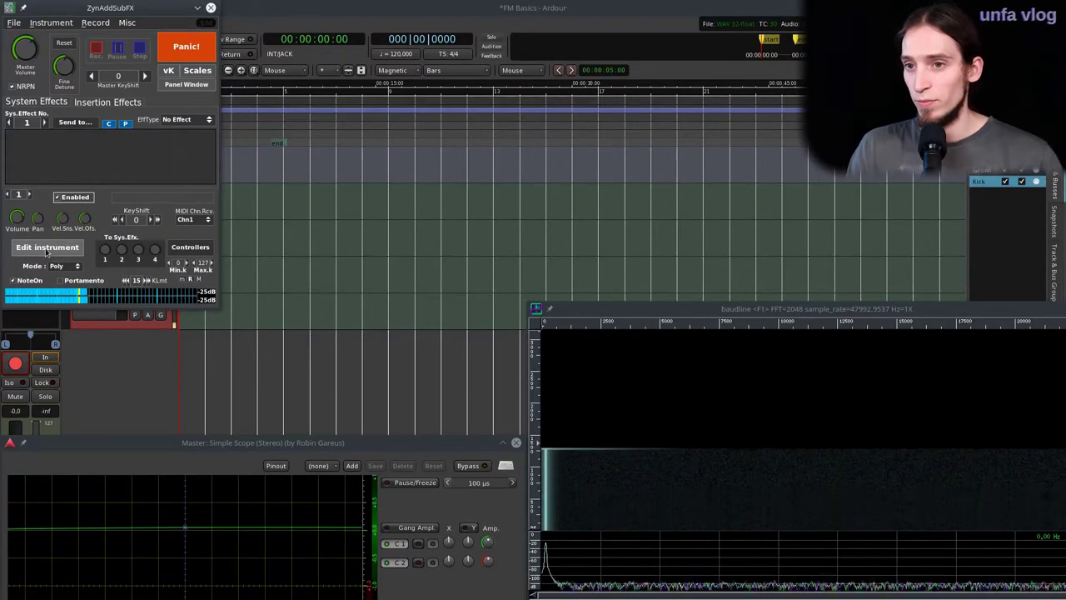
click(47, 248)
click(253, 181)
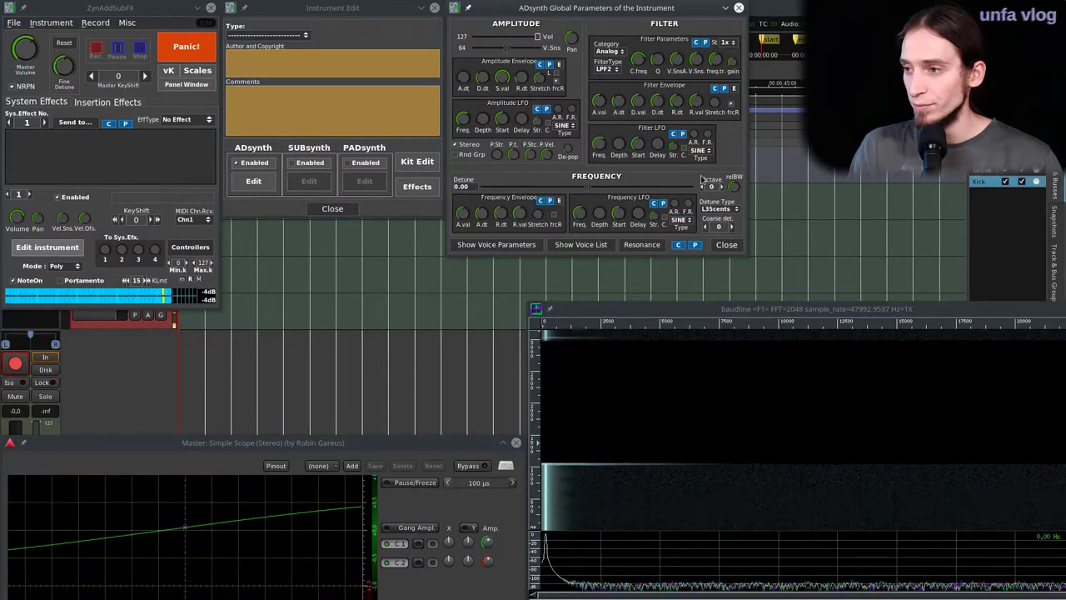
click(704, 186)
click(704, 187)
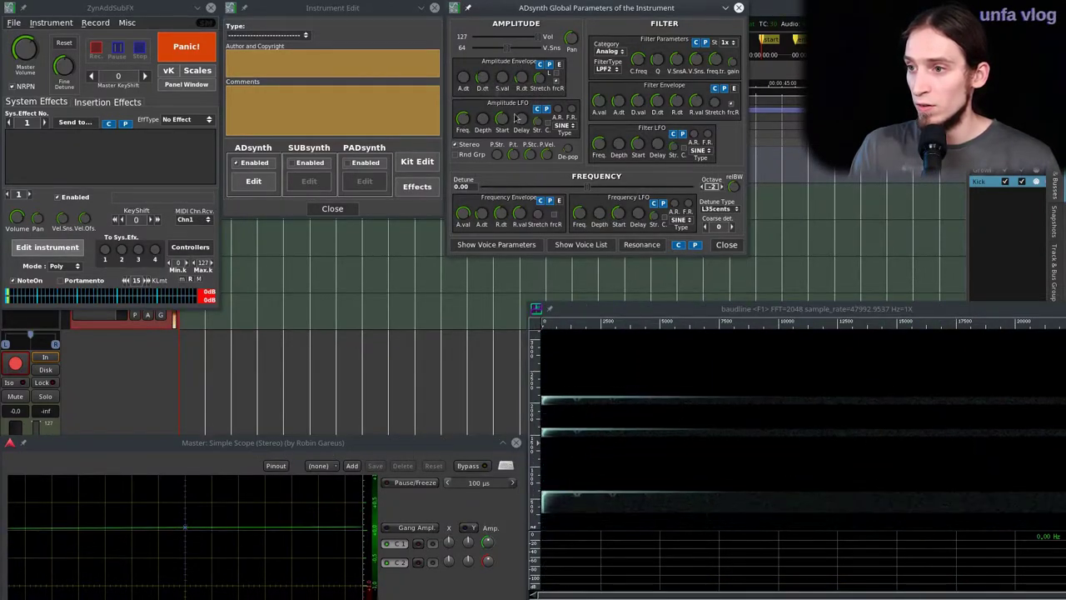
Add a Distortion insertion effect on Part 1 with drive raised to 73.
click(727, 245)
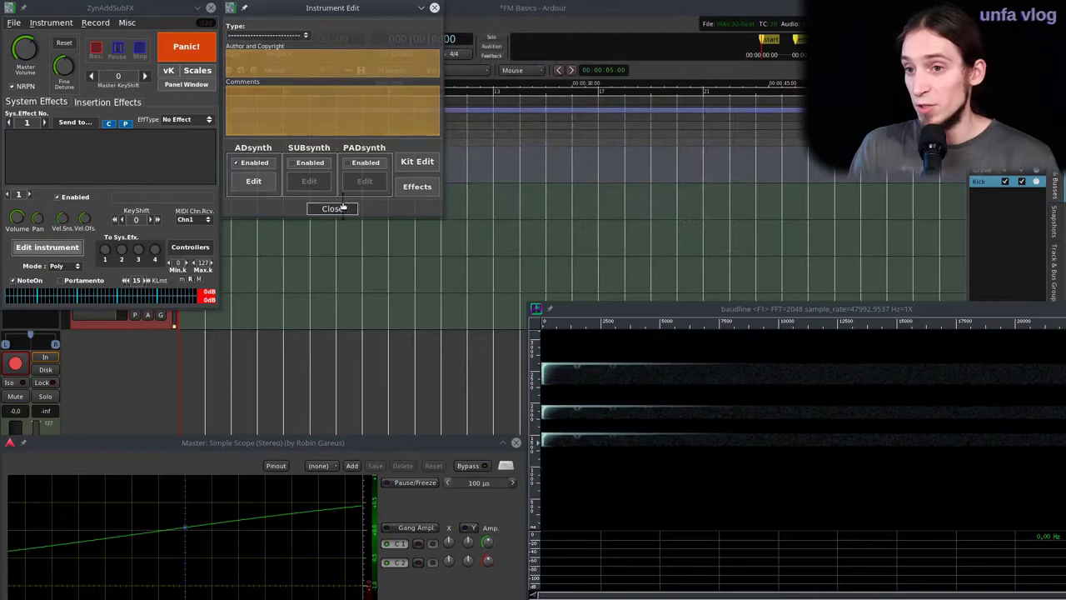
click(333, 208)
click(100, 102)
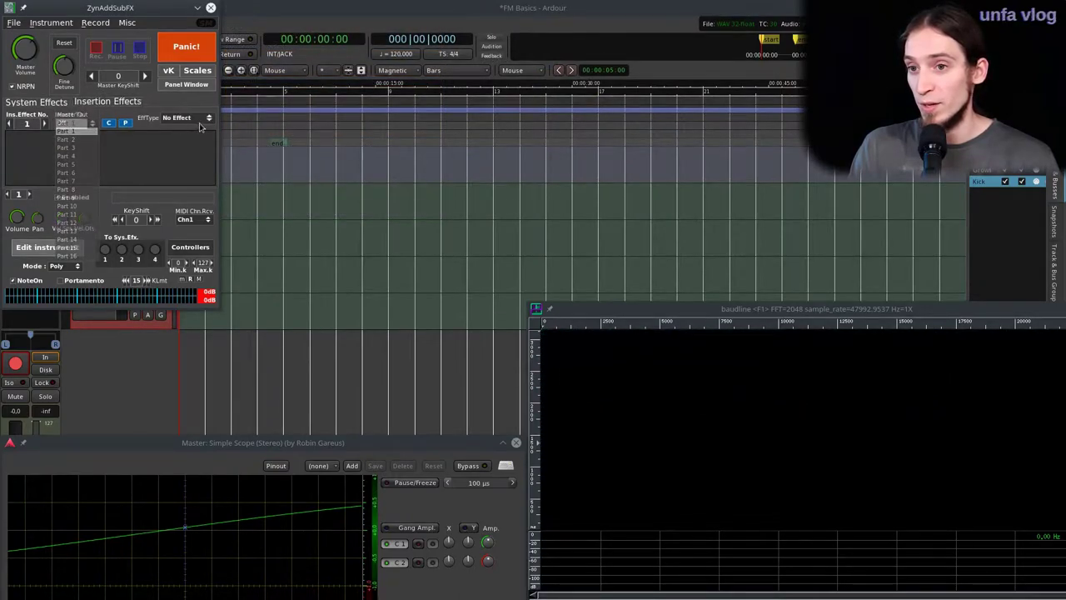
click(65, 131)
click(178, 117)
click(179, 167)
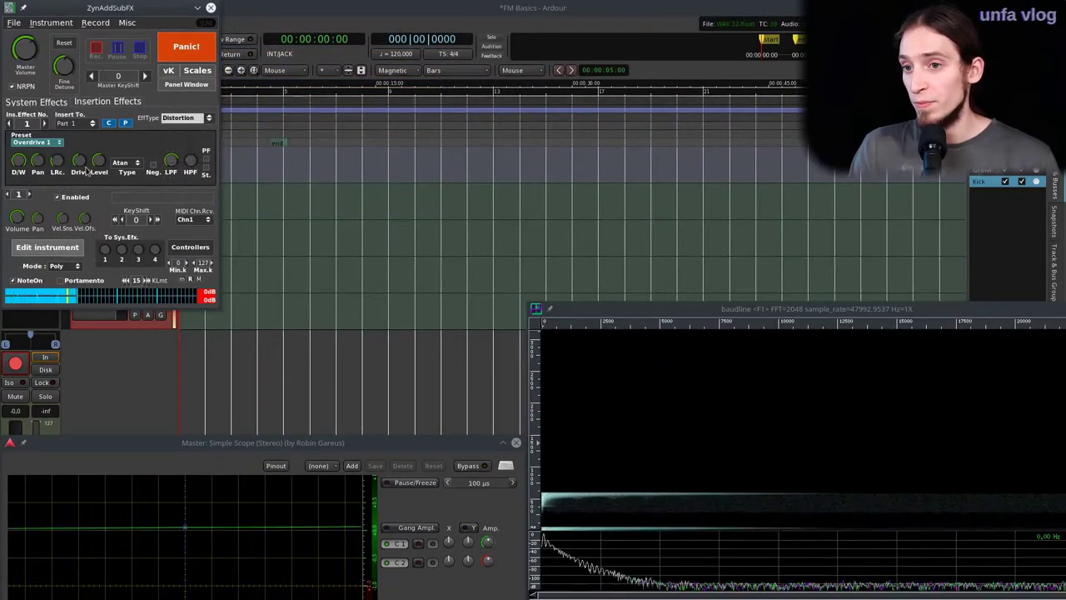
drag(79, 160, 79, 142)
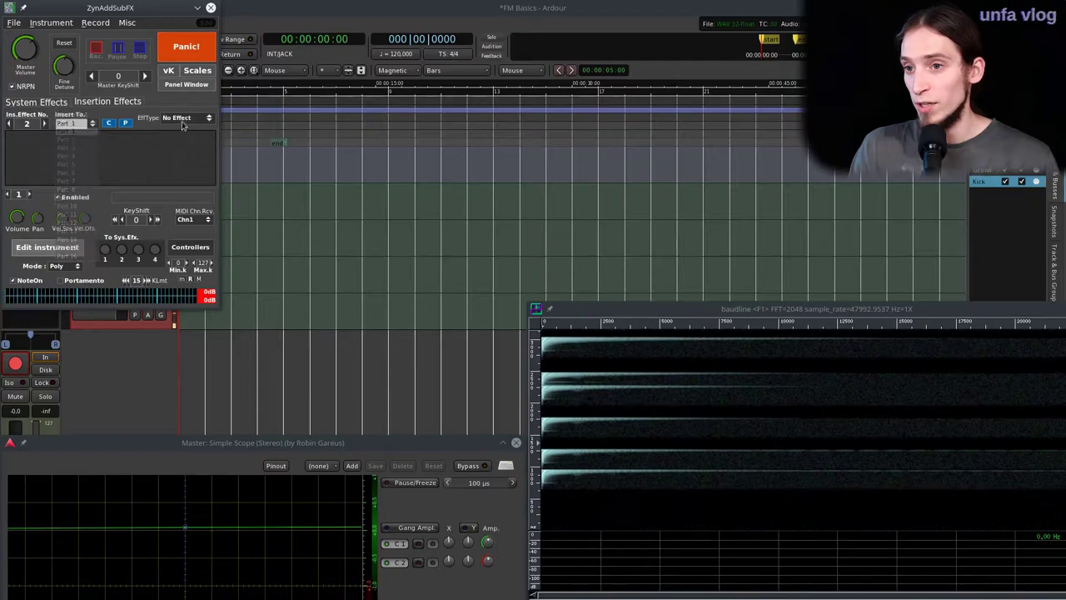
Add an EQ in insert slot 2, raising its resonance and cutoff, then close the synth.
click(43, 123)
click(185, 118)
click(183, 175)
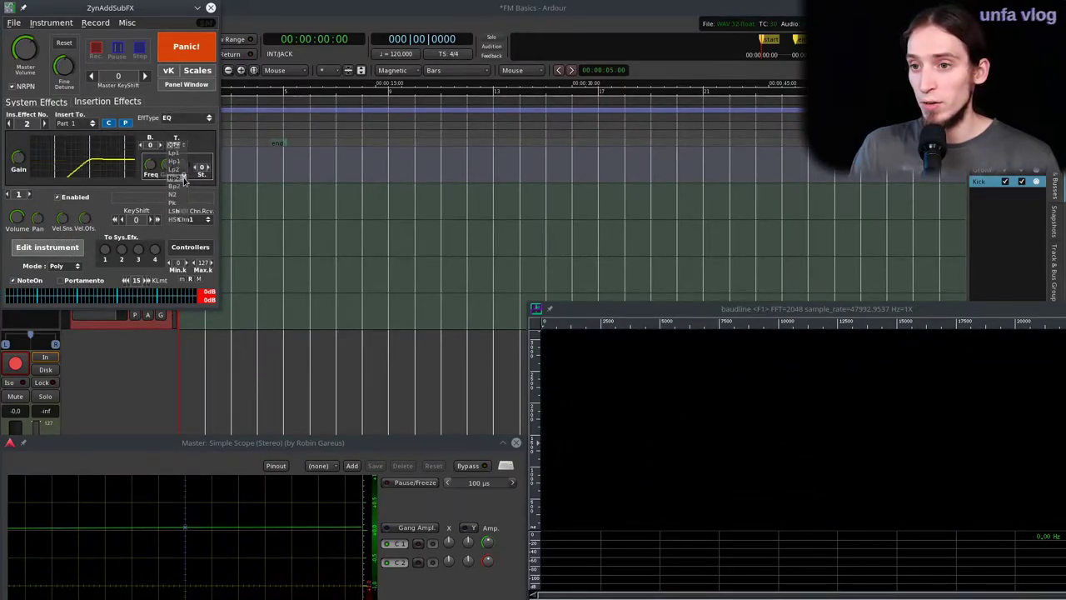
drag(187, 171, 151, 188)
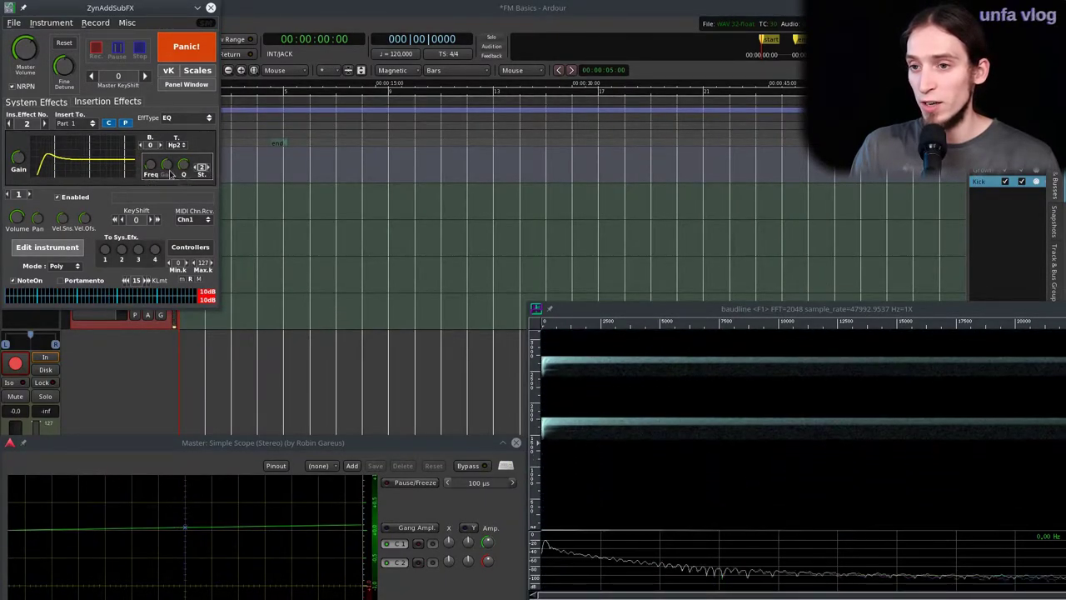
drag(150, 169, 150, 162)
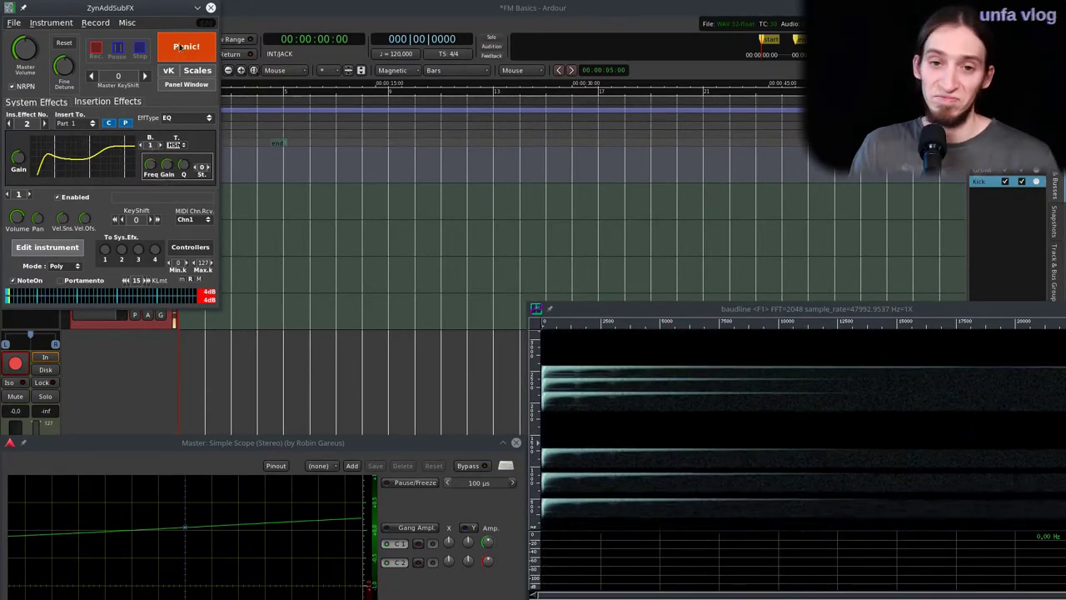
click(211, 8)
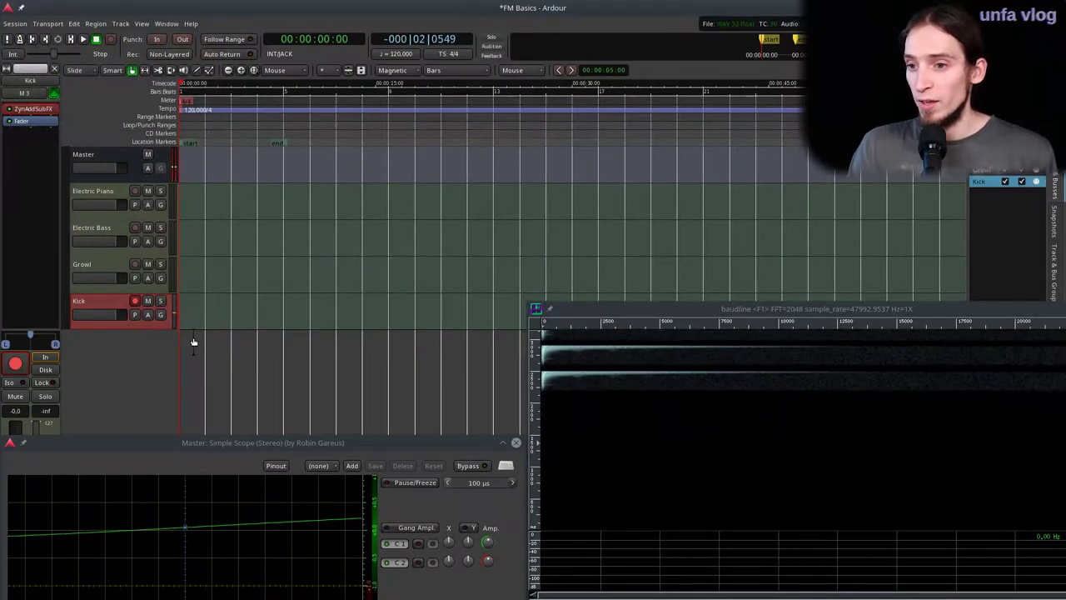
ctrl+scroll(199, 314, up, 1)
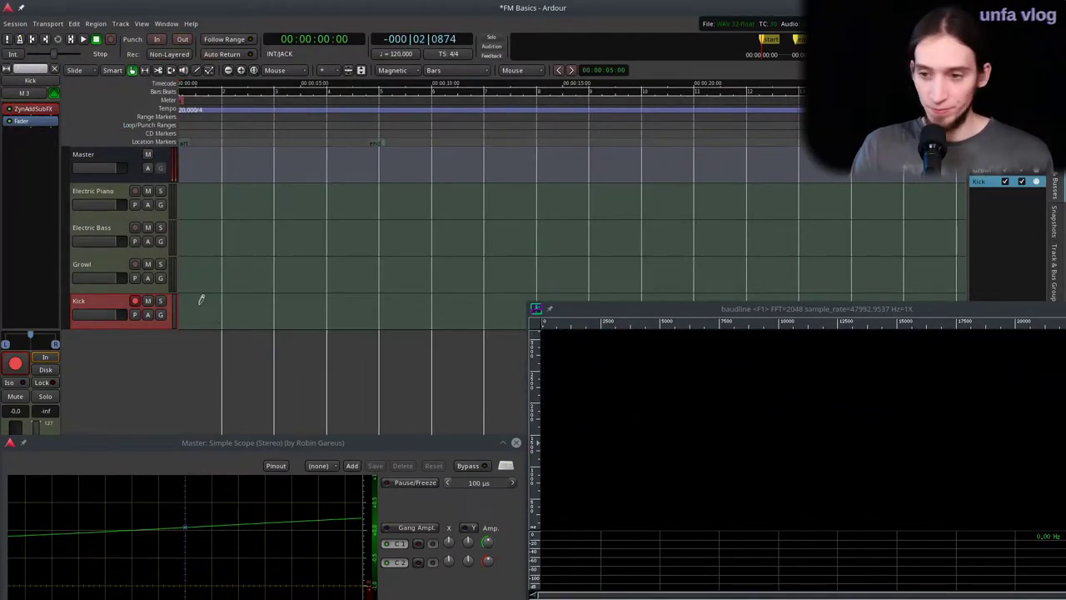
Draw kick notes on the beats of the first bar with Magnetic grid snapping.
key(d)
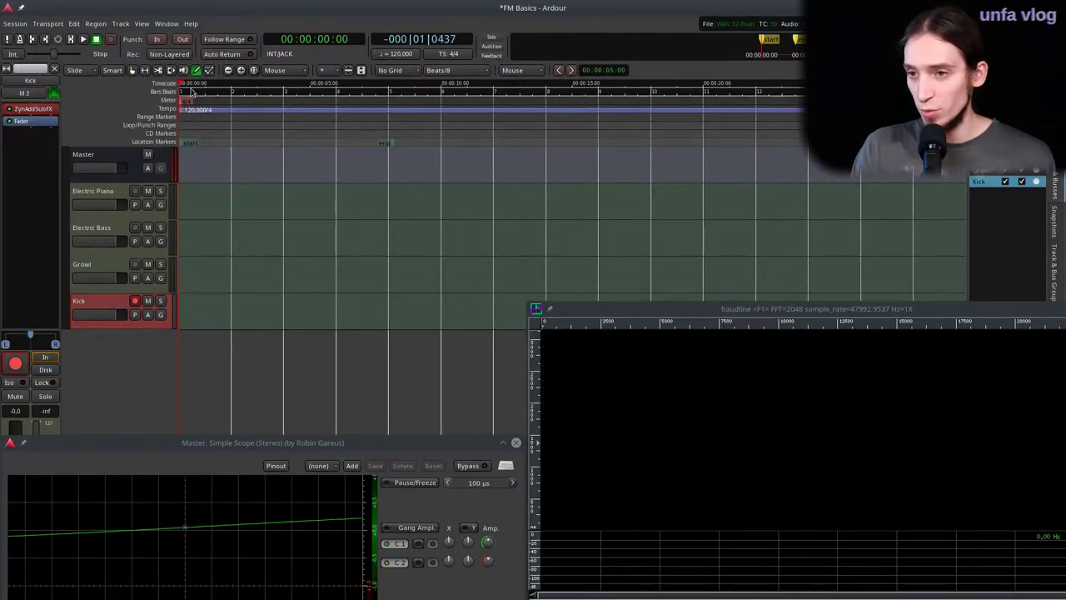
key(space)
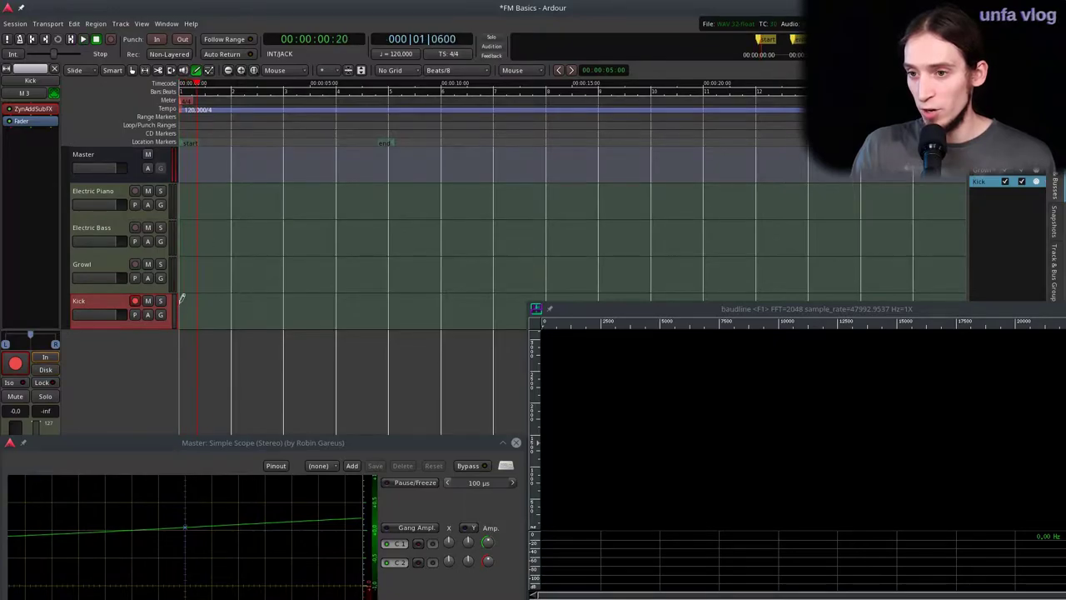
ctrl+scroll(204, 309, up, 2)
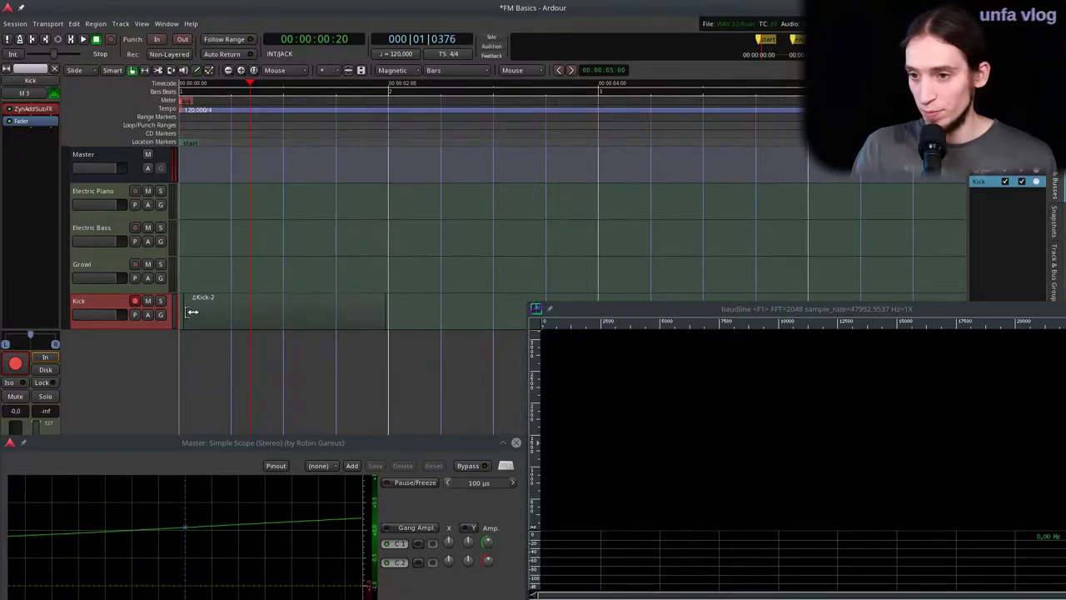
key(Escape)
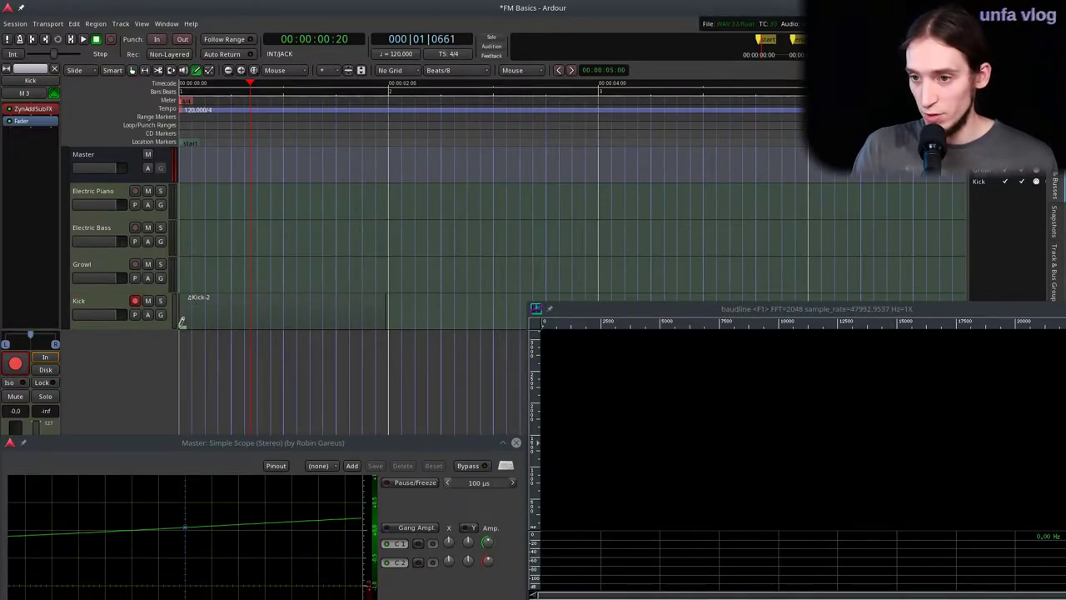
click(234, 325)
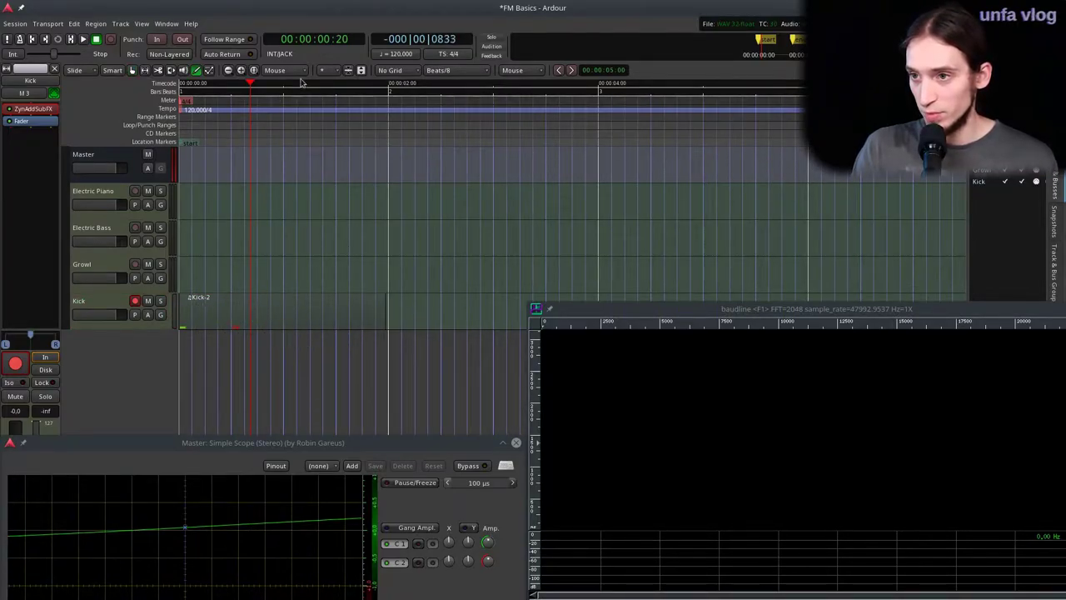
click(390, 72)
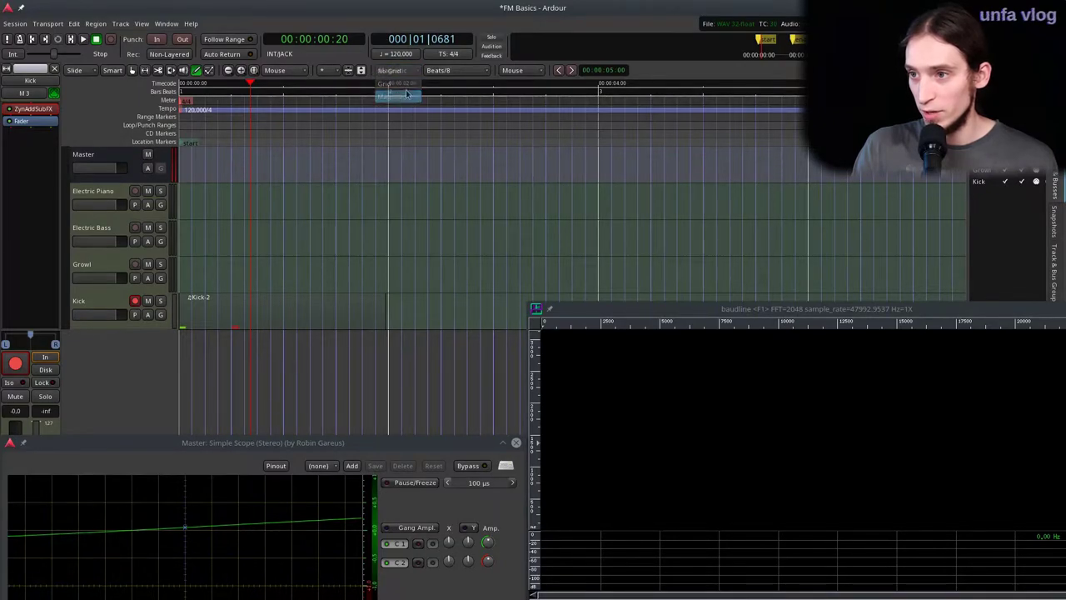
click(396, 96)
drag(246, 334, 183, 330)
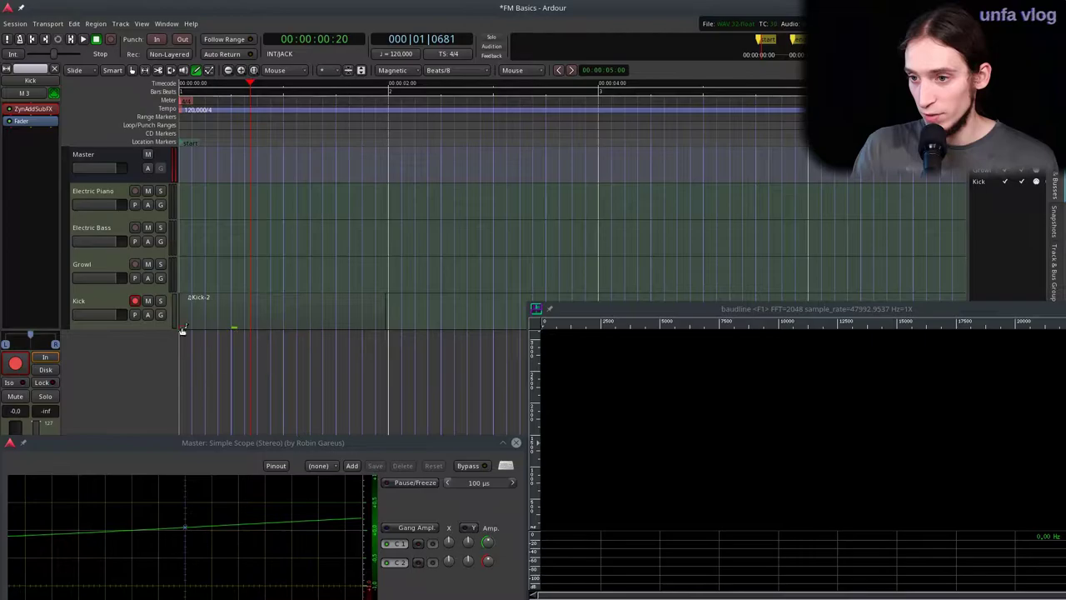
click(286, 326)
click(338, 327)
Play the kick pattern from the start, then open Duplicate for the Kick region.
key(space)
key(g)
key(Home)
key(space)
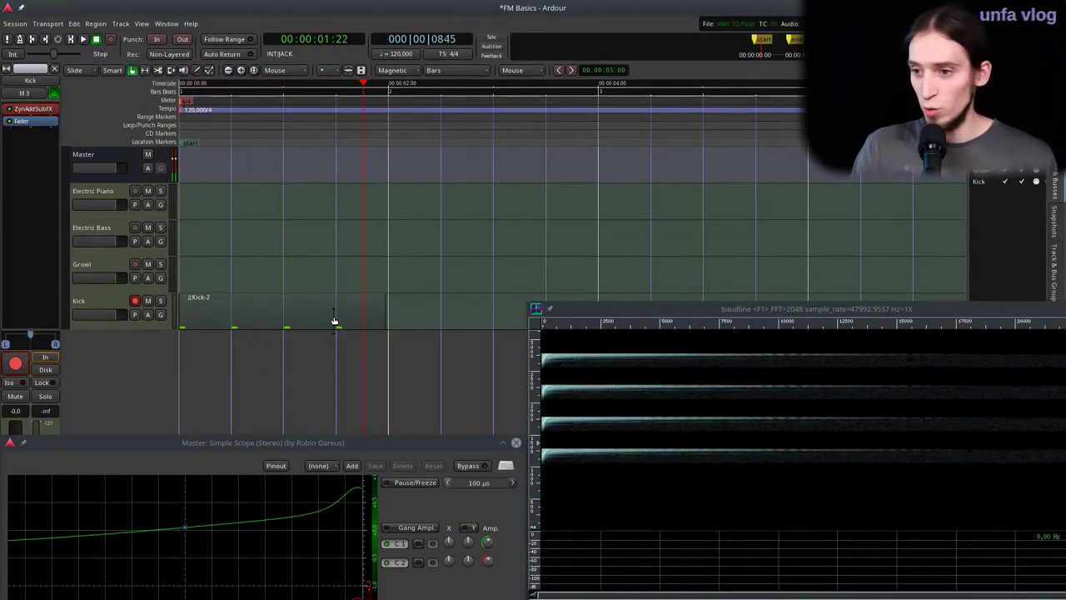
key(minus)
key(alt+d)
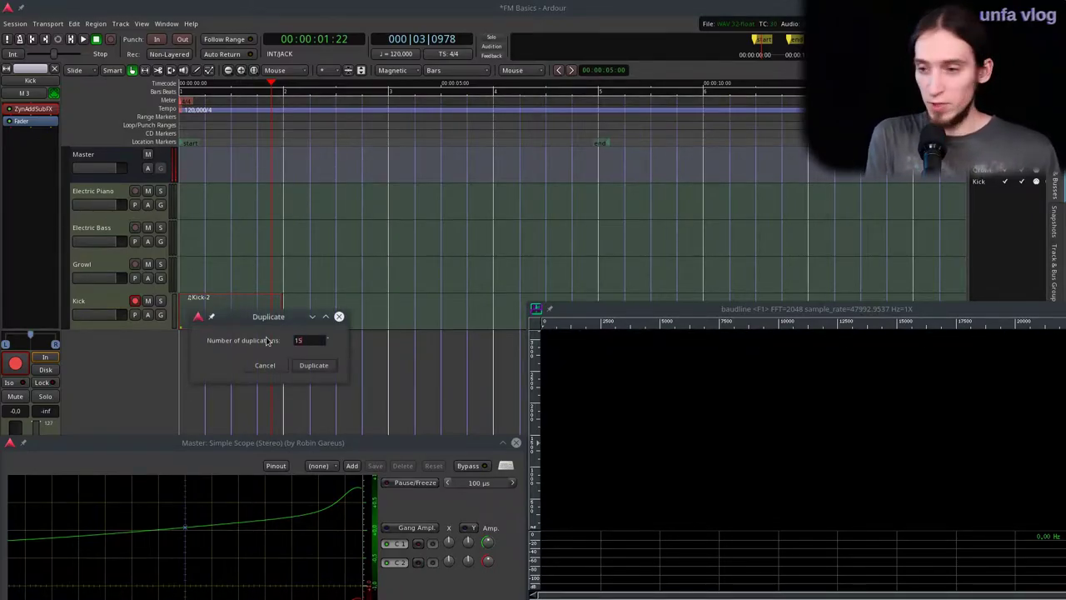
Create 15 duplicates of the Kick-2 region and zoom out to view all 16 bars.
key(Return)
scroll(343, 270, down, 2)
key(minus)
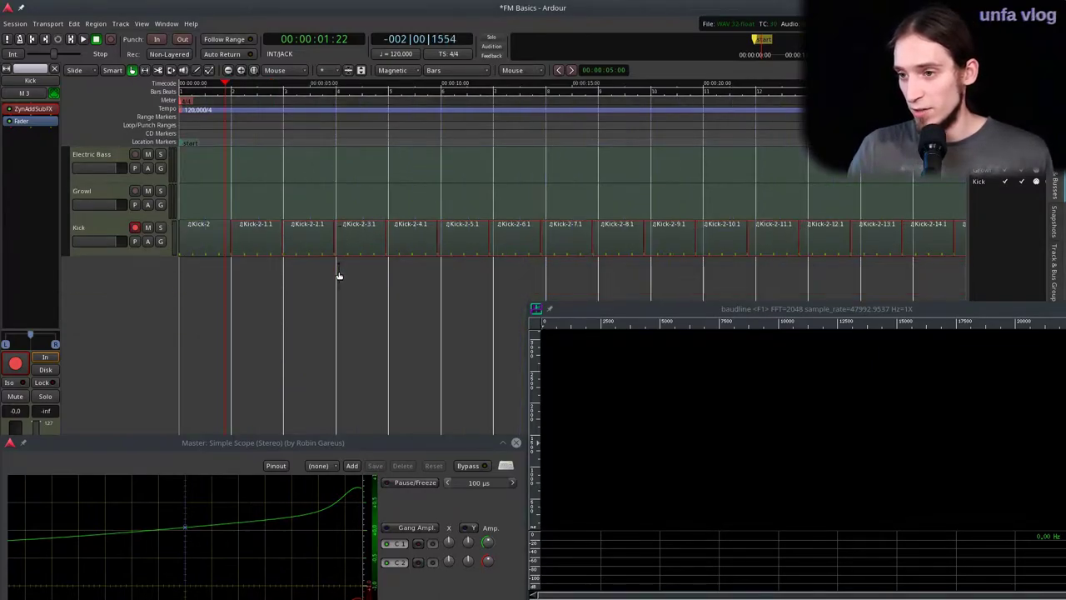
scroll(269, 288, up, 1)
key(Home)
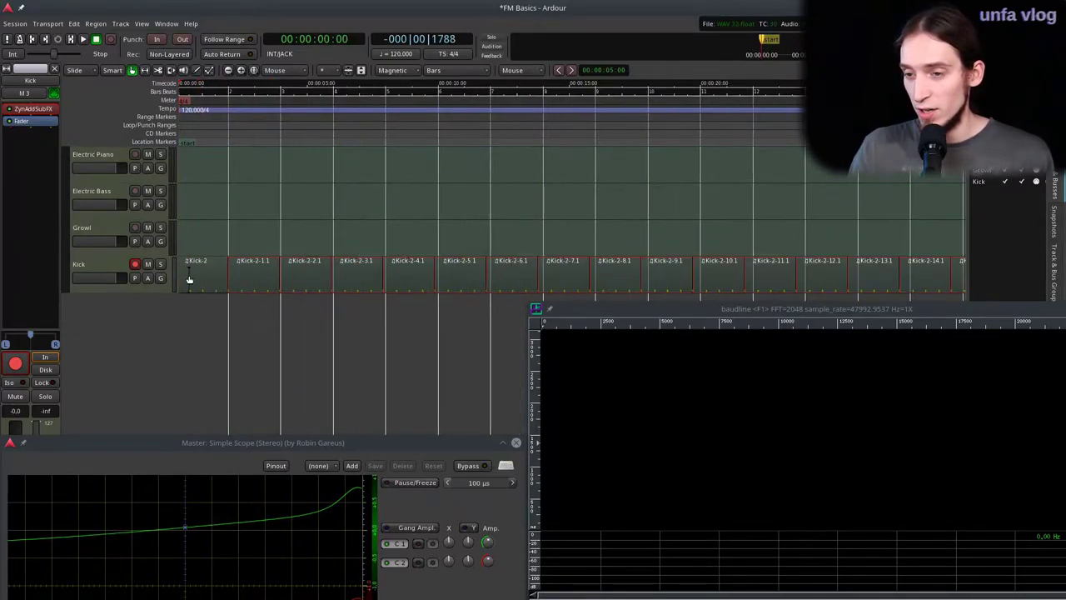
scroll(148, 205, up, 1)
Arm the Electric Piano track, record the 16-bar Electric Piano-2.1 take from the session start, then zoom out.
click(101, 197)
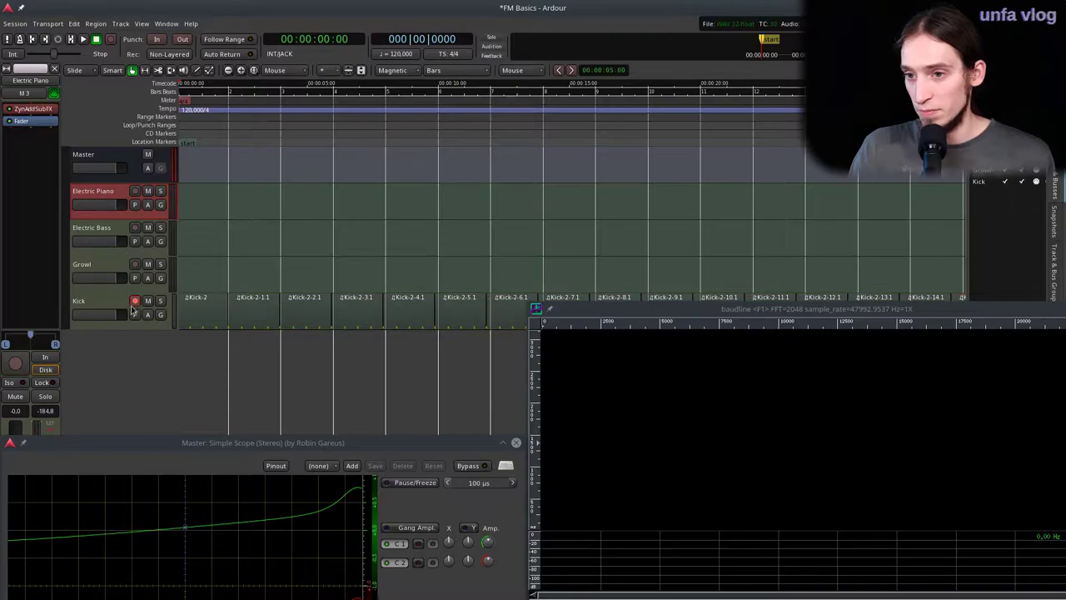
click(135, 191)
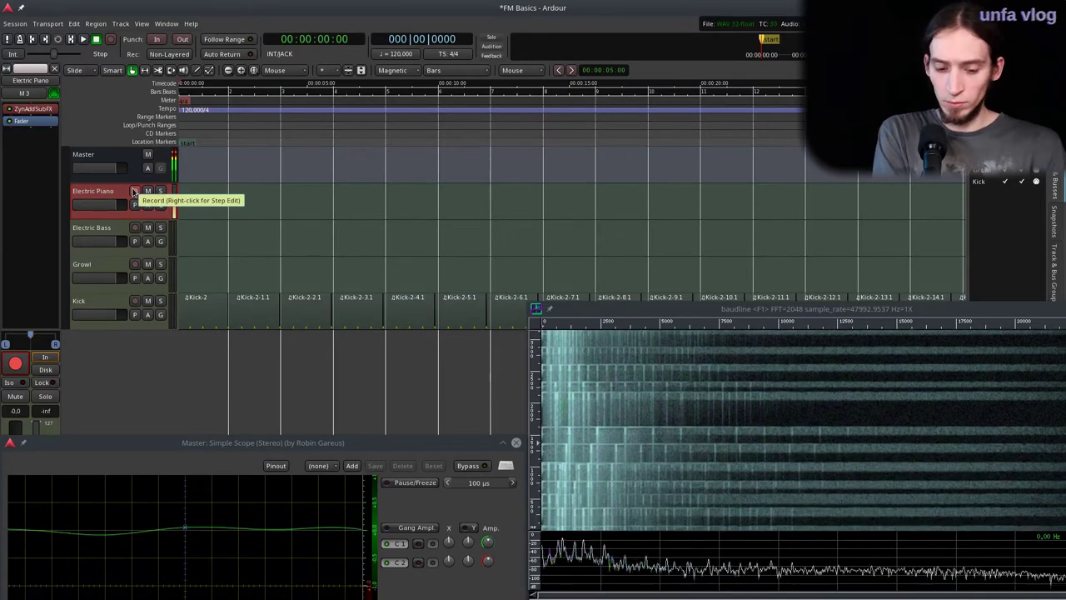
click(192, 125)
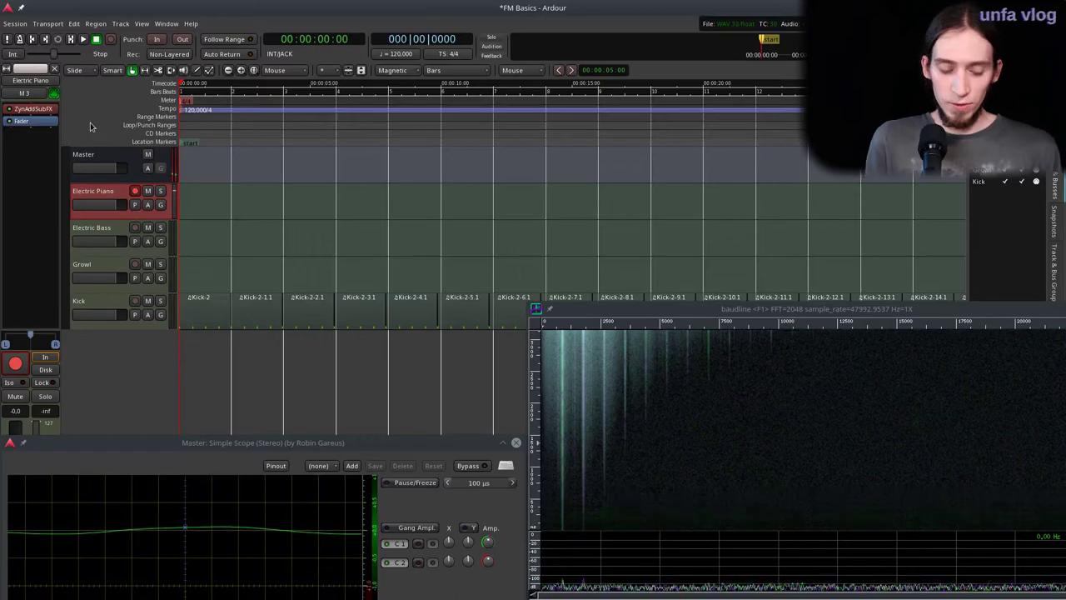
key(shift+space)
key(space)
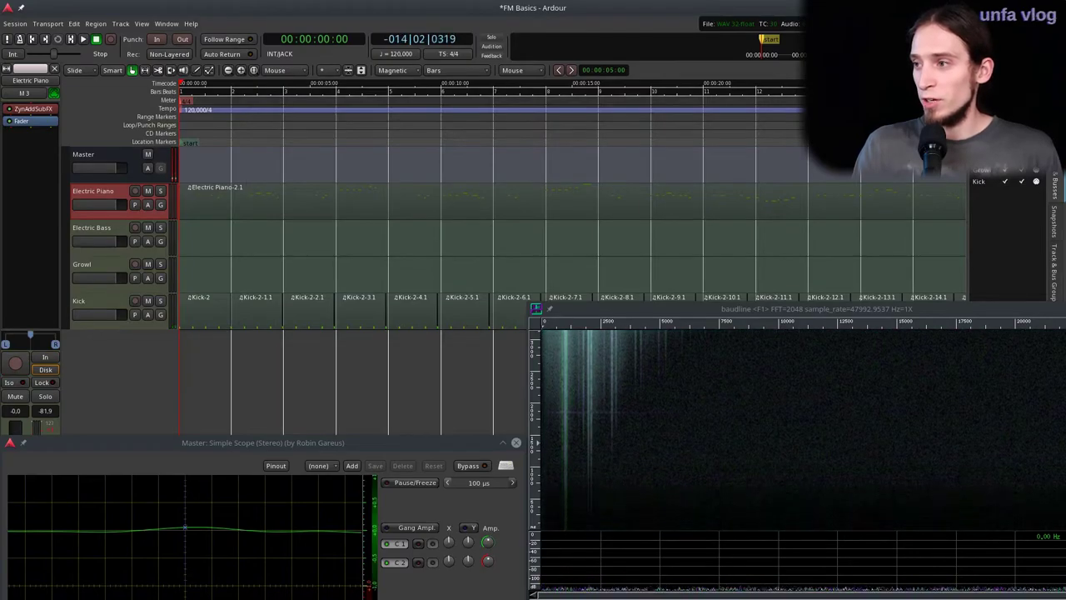
key(minus)
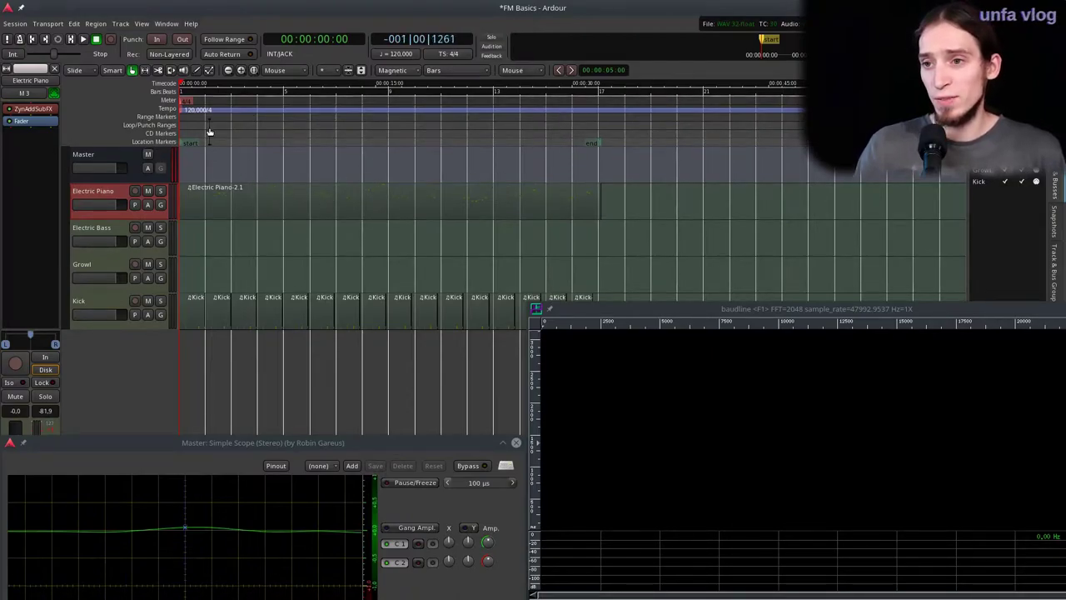
Arm the Electric Bass track and record the Electric Bass-2.1 take.
click(114, 233)
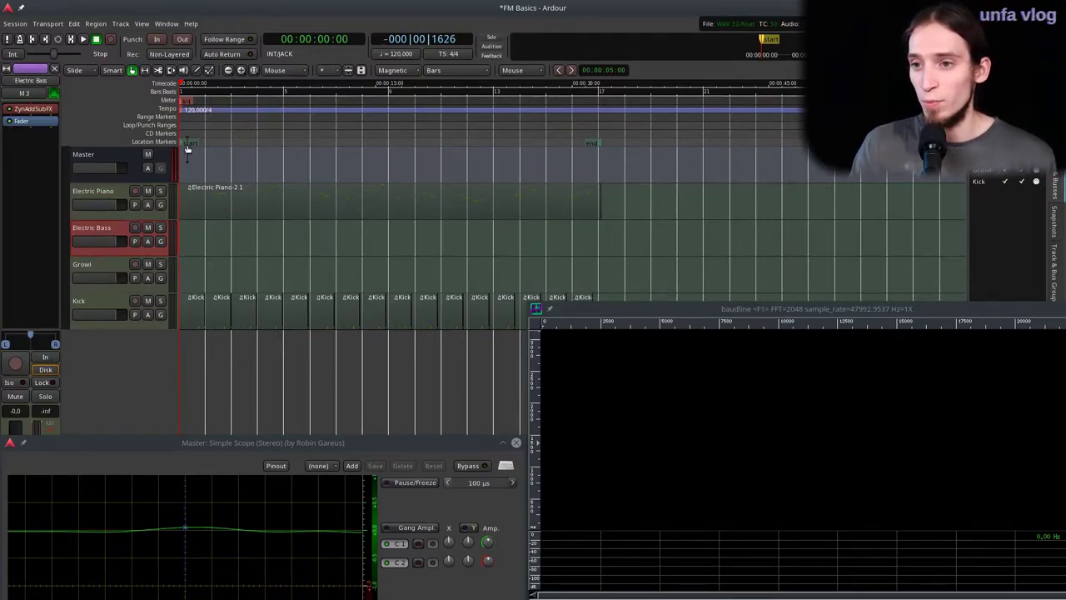
click(135, 228)
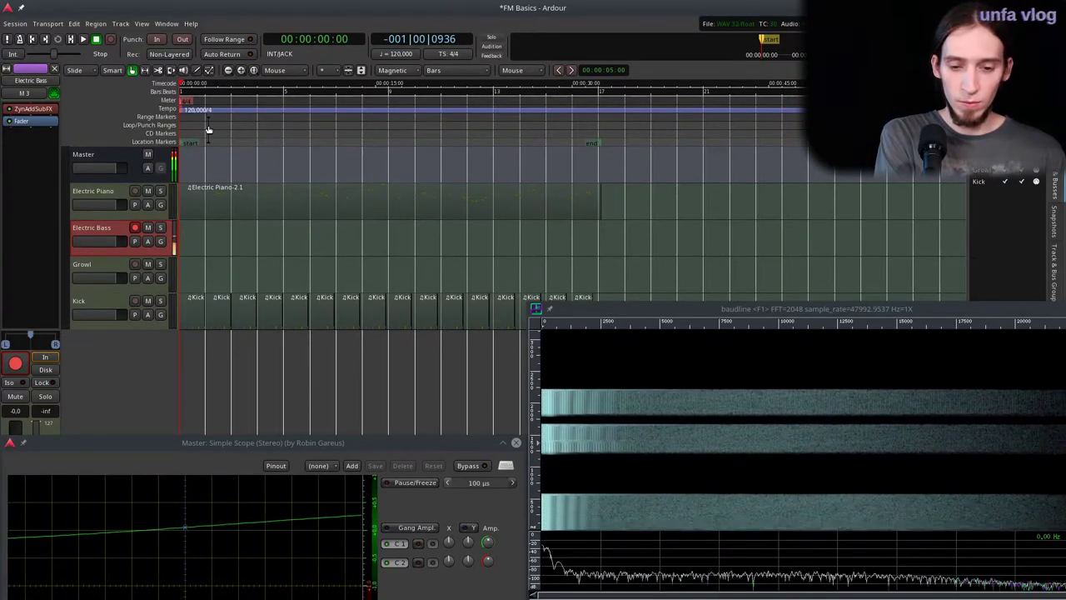
key(shift+r)
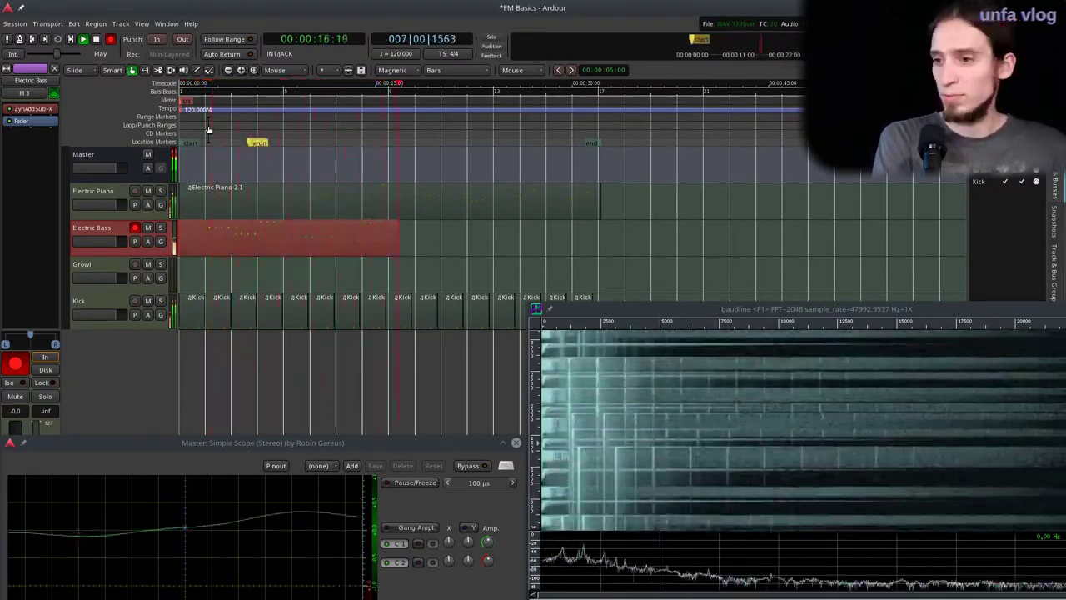
key(space)
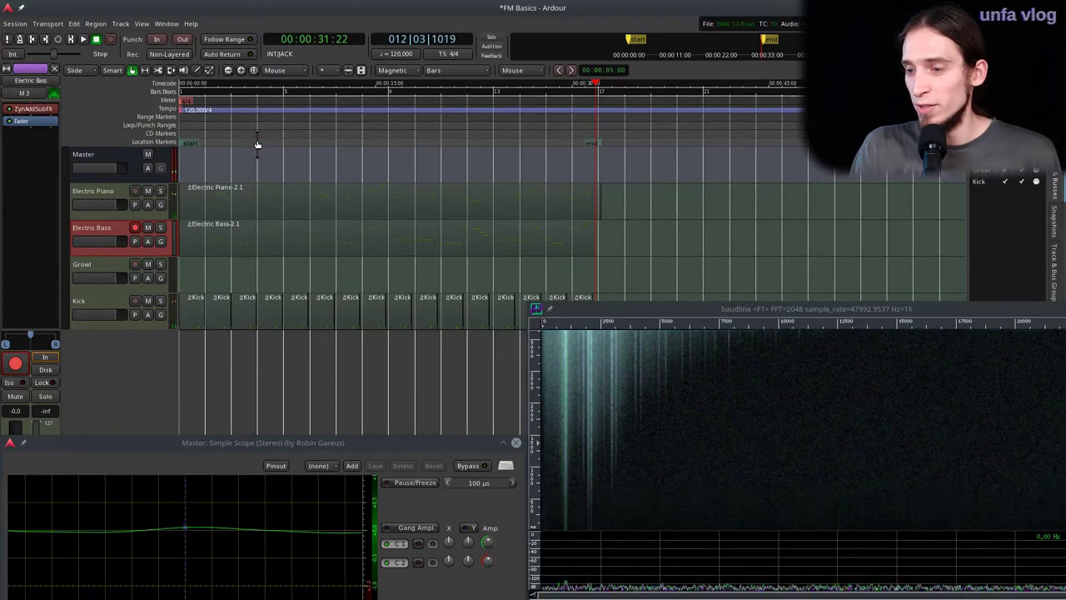
Return the playhead to the start, disarm Electric Bass and record-arm the Growl track.
key(Home)
click(135, 228)
click(135, 264)
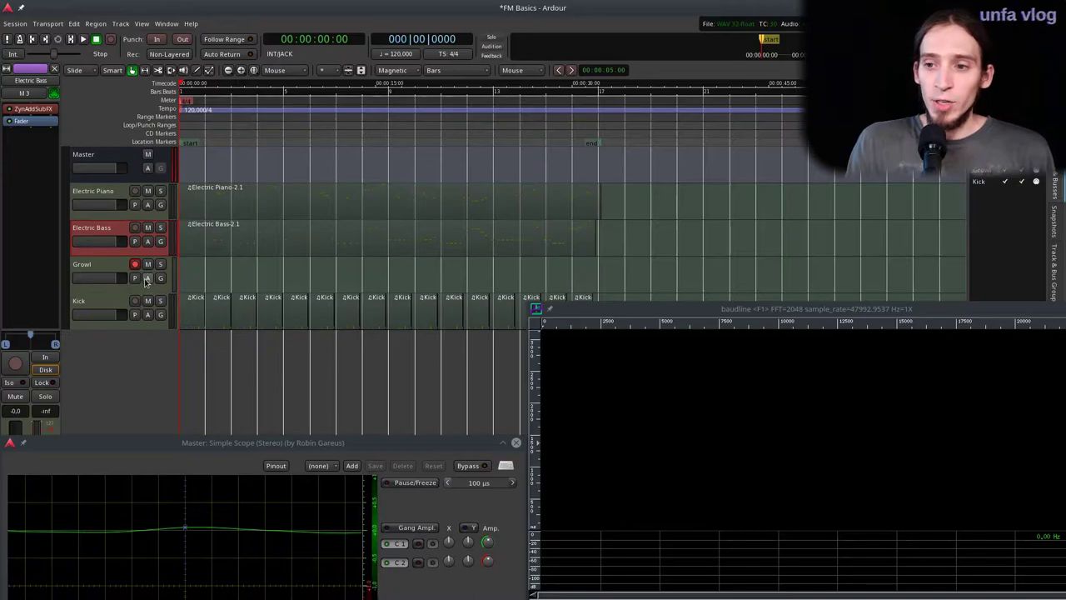
Add a taller Bender Channel 1 automation lane to Growl, then record the Growl-2.1 take with its bends.
click(147, 279)
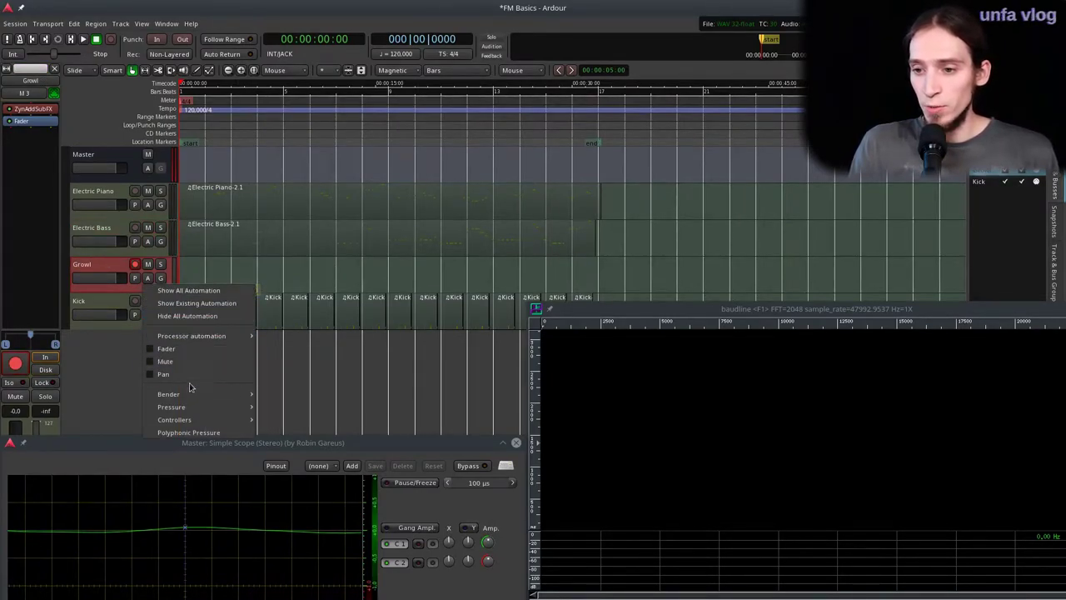
mouse_move(205, 397)
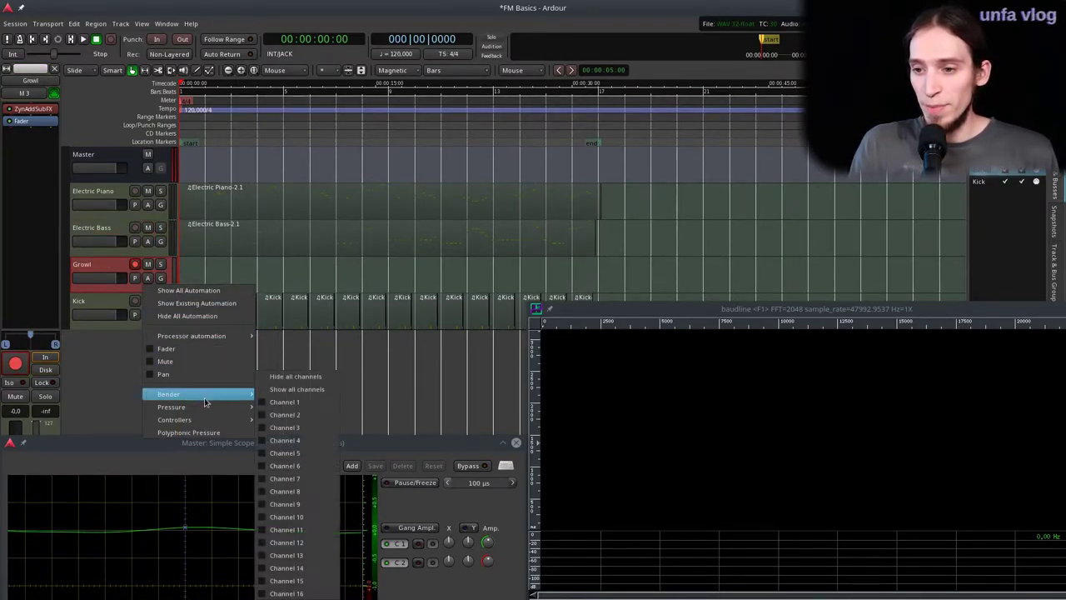
click(262, 404)
drag(110, 323, 108, 380)
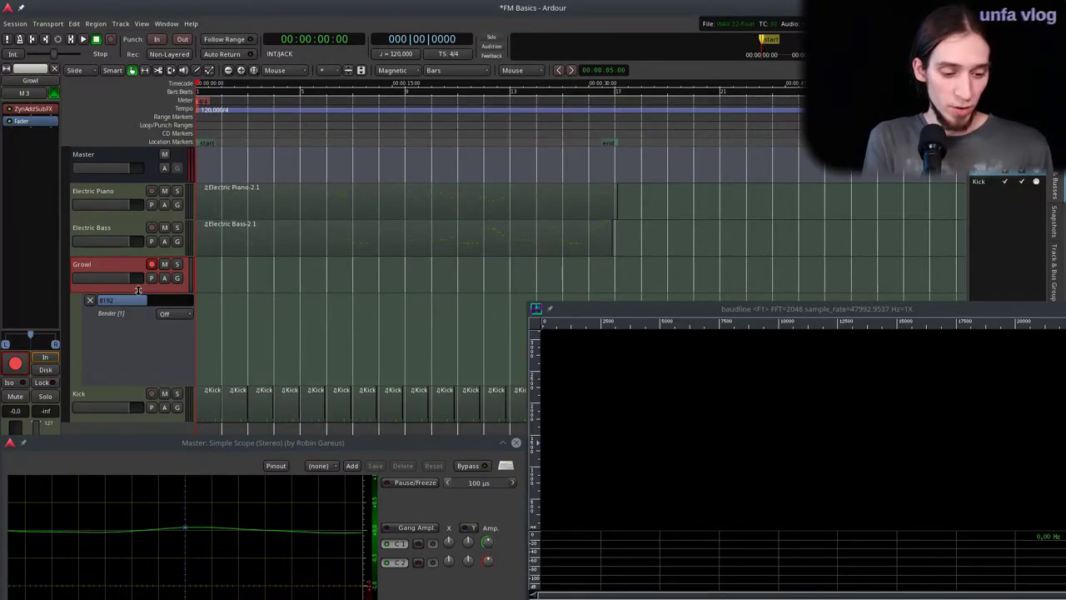
key(space)
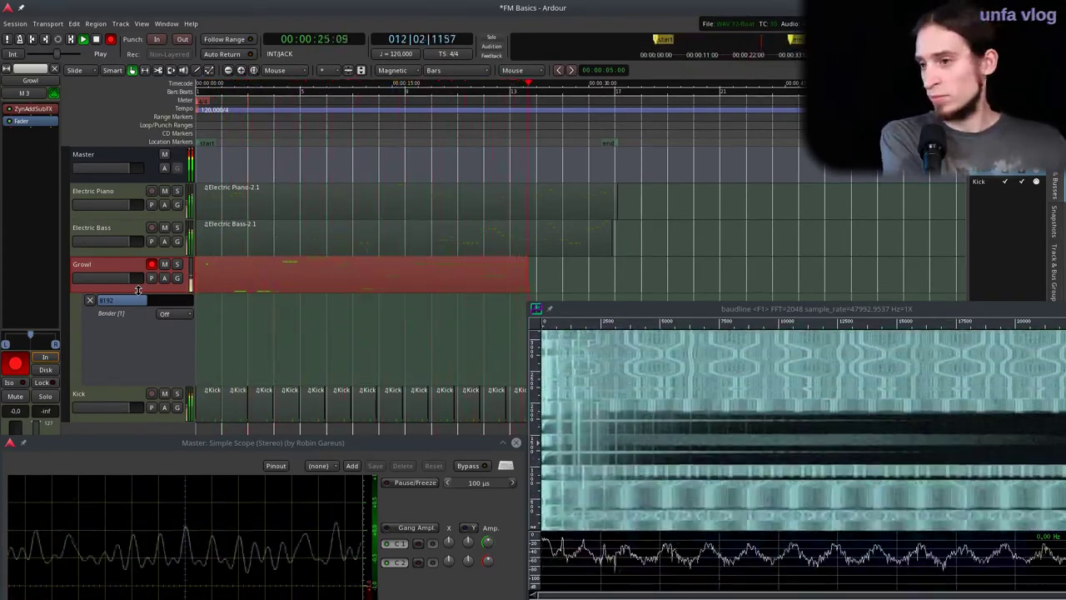
key(space)
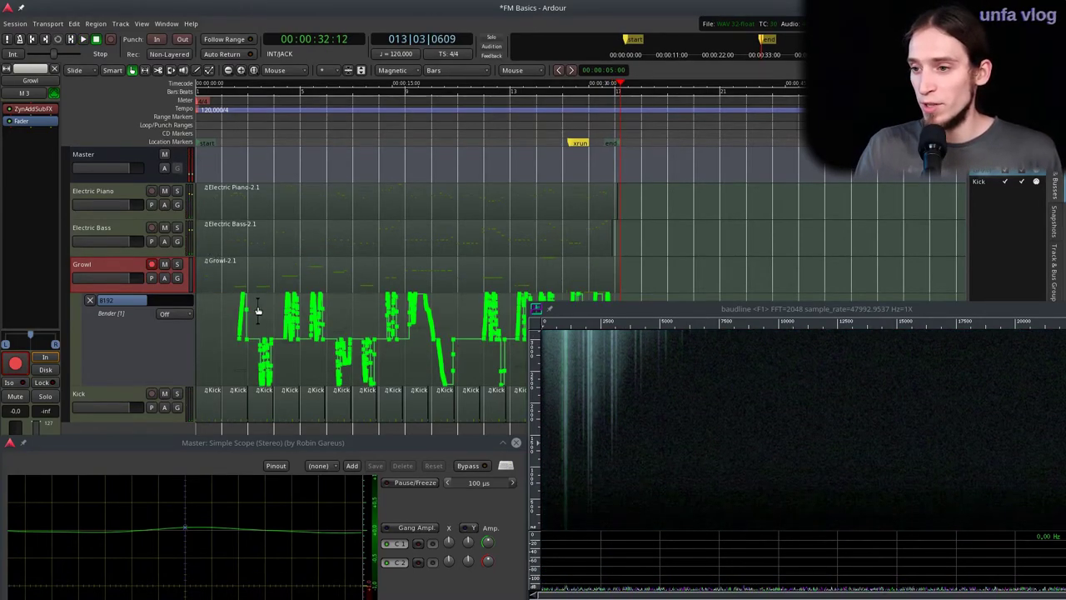
Set the Growl Bender automation lane's interpolation mode to Linear.
scroll(232, 310, up, 5)
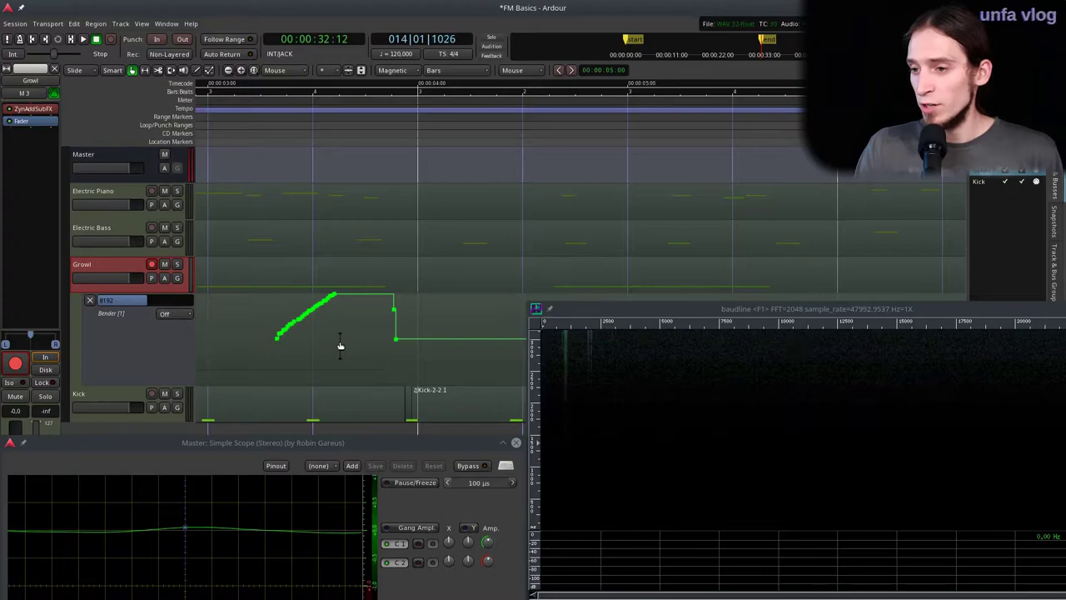
right_click(150, 334)
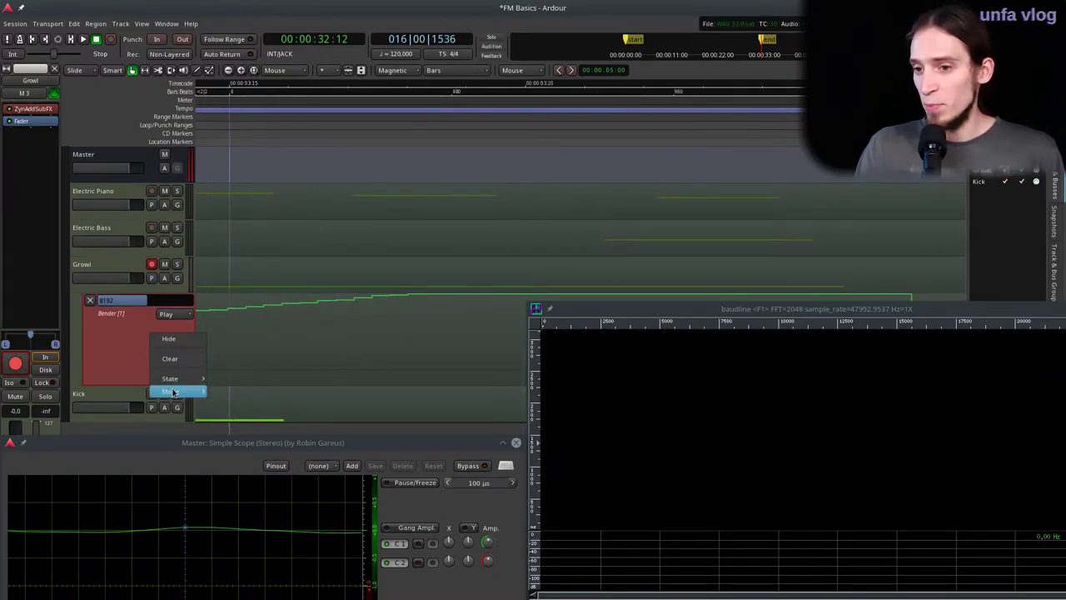
mouse_move(175, 392)
click(226, 408)
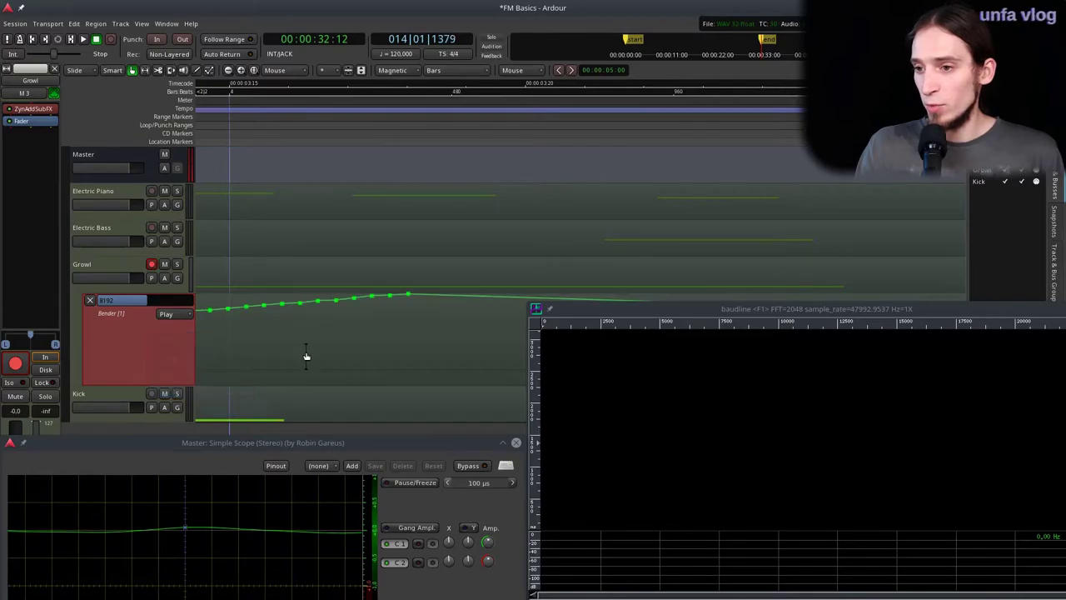
Play back the Growl part from about 2 seconds to hear the smoothed pitch bends.
scroll(349, 319, down, 2)
scroll(387, 329, down, 3)
scroll(394, 341, up, 4)
scroll(397, 350, down, 2)
scroll(396, 346, down, 3)
click(235, 122)
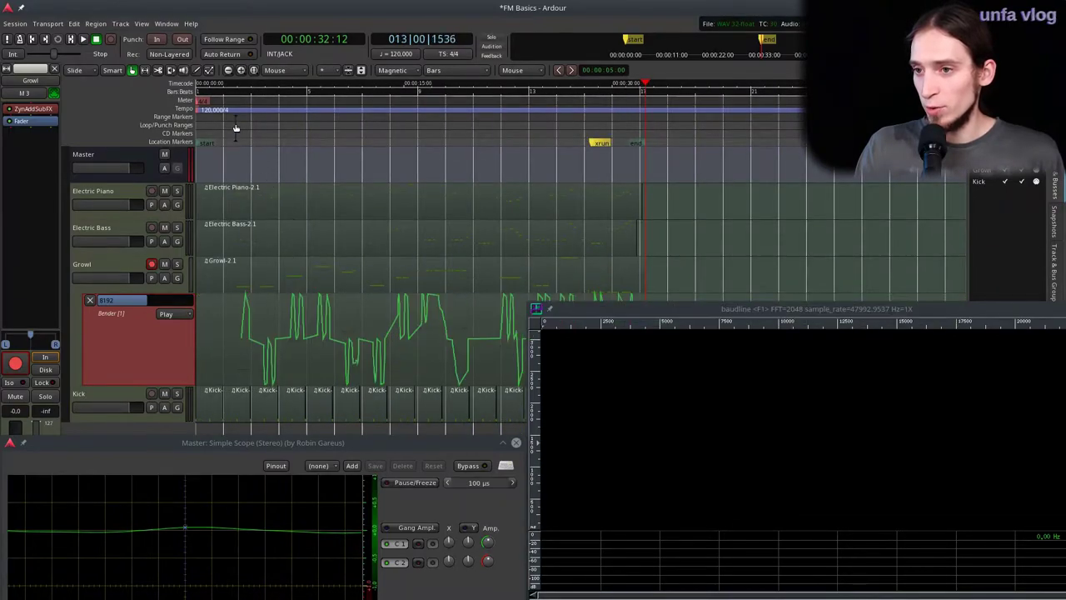
key(space)
scroll(250, 352, up, 3)
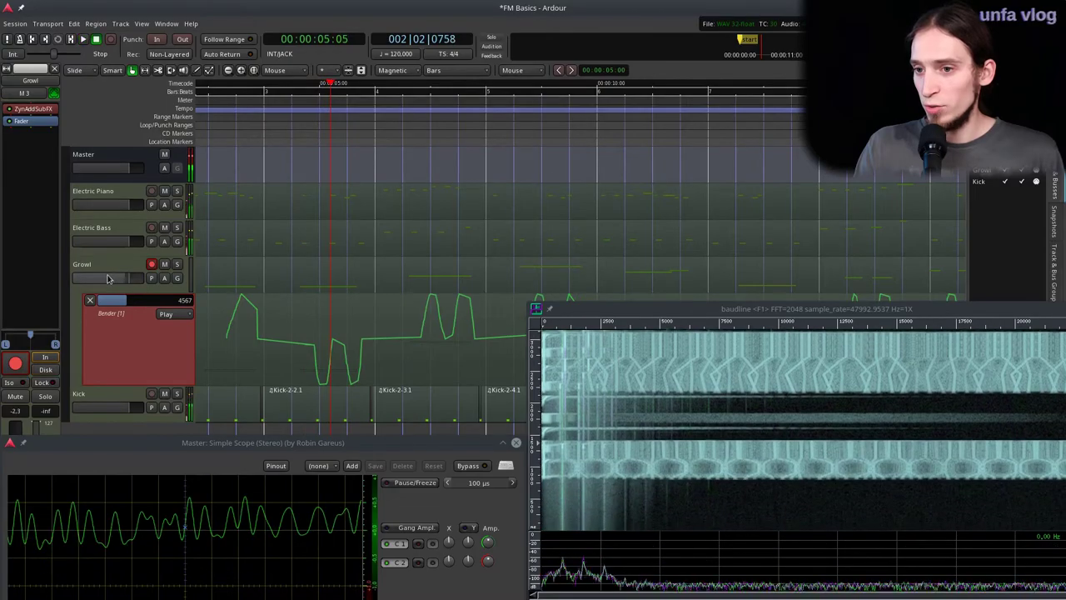
key(space)
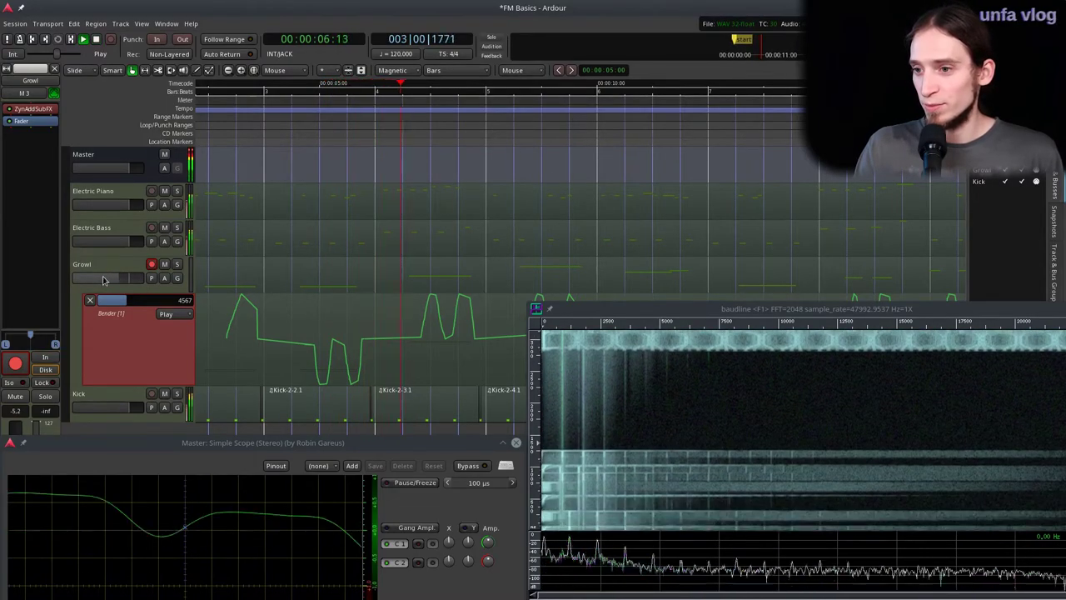
scroll(255, 300, down, 1)
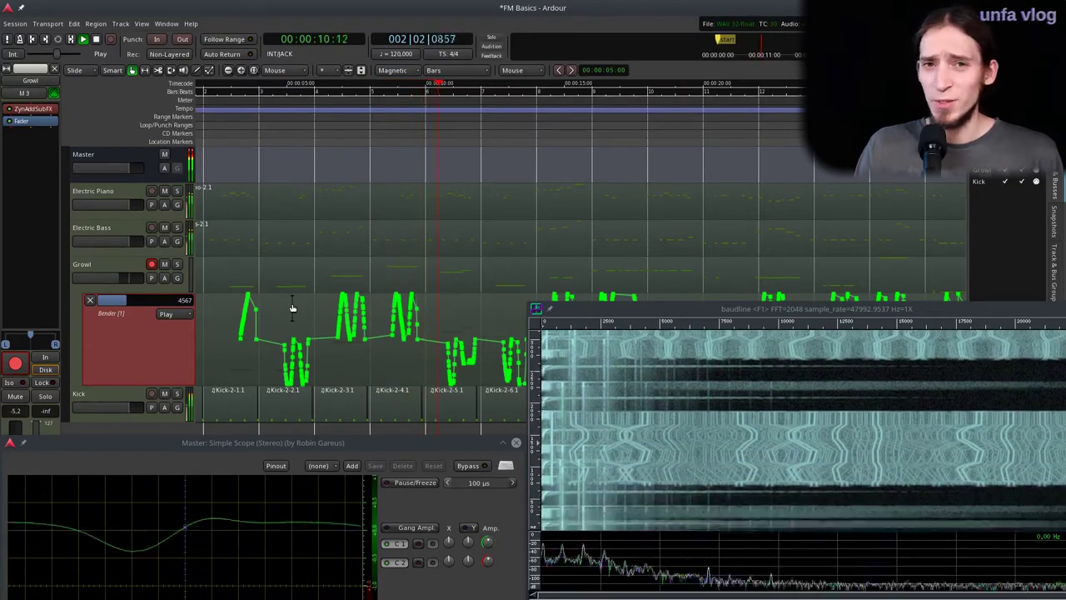
scroll(313, 349, down, 2)
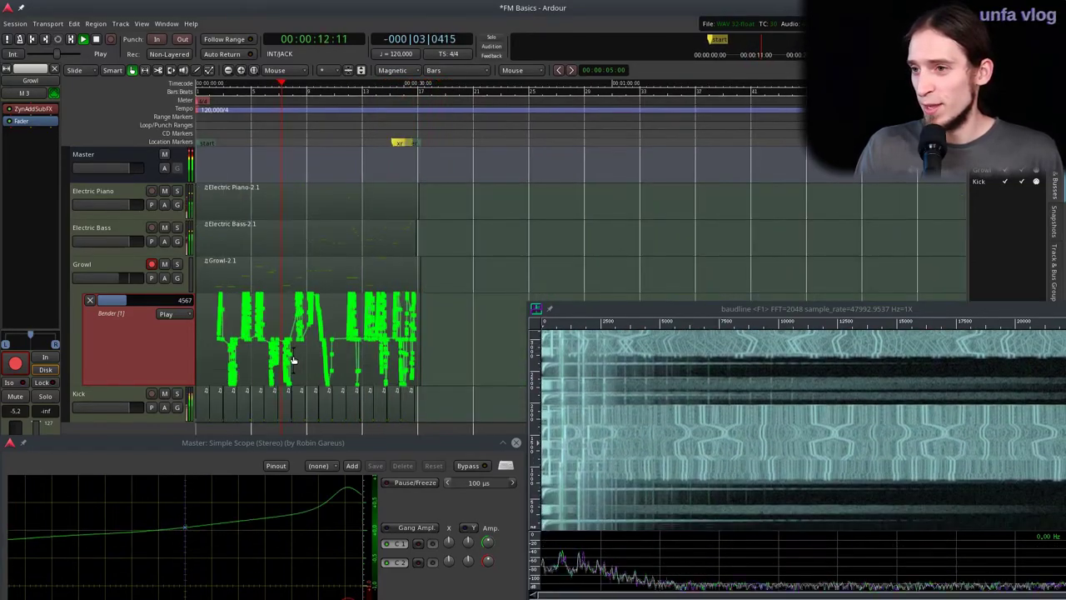
scroll(291, 362, up, 1)
key(space)
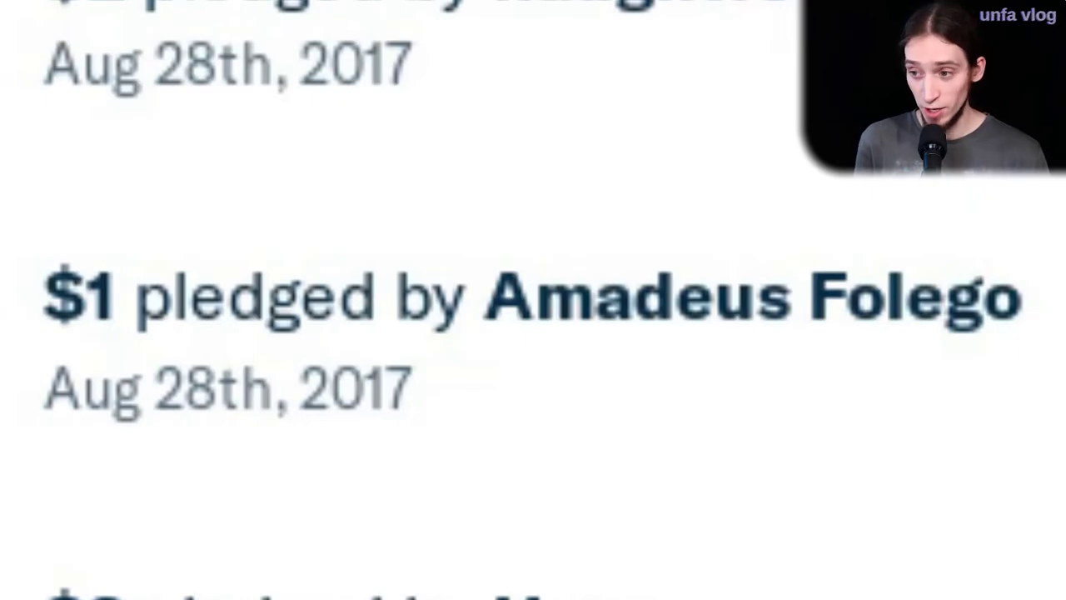
scroll(533, 300, up, 1)
scroll(533, 300, up, 1)
scroll(533, 300, up, 1)
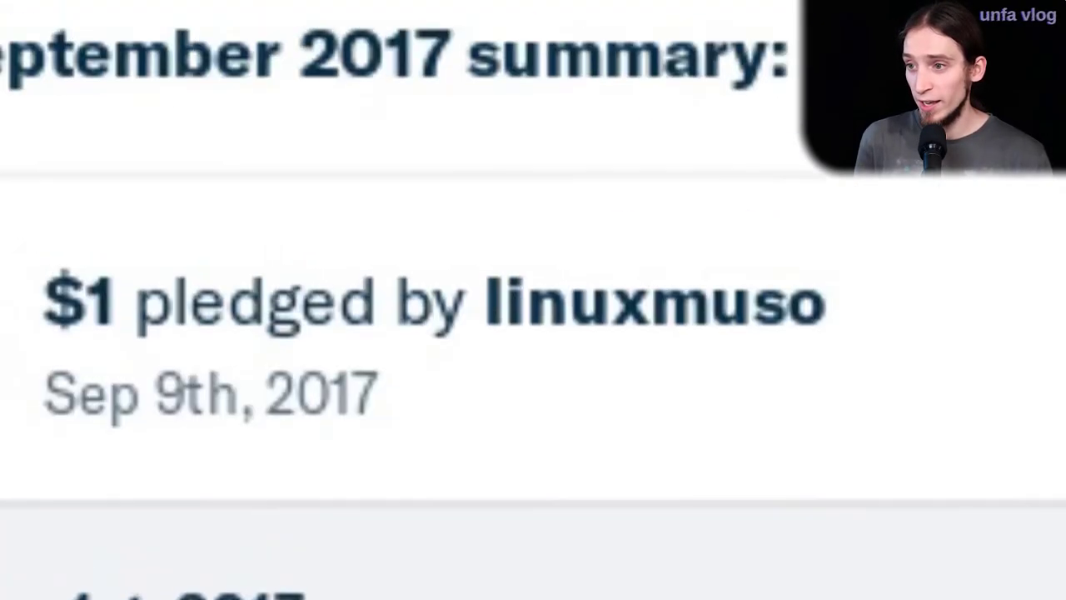